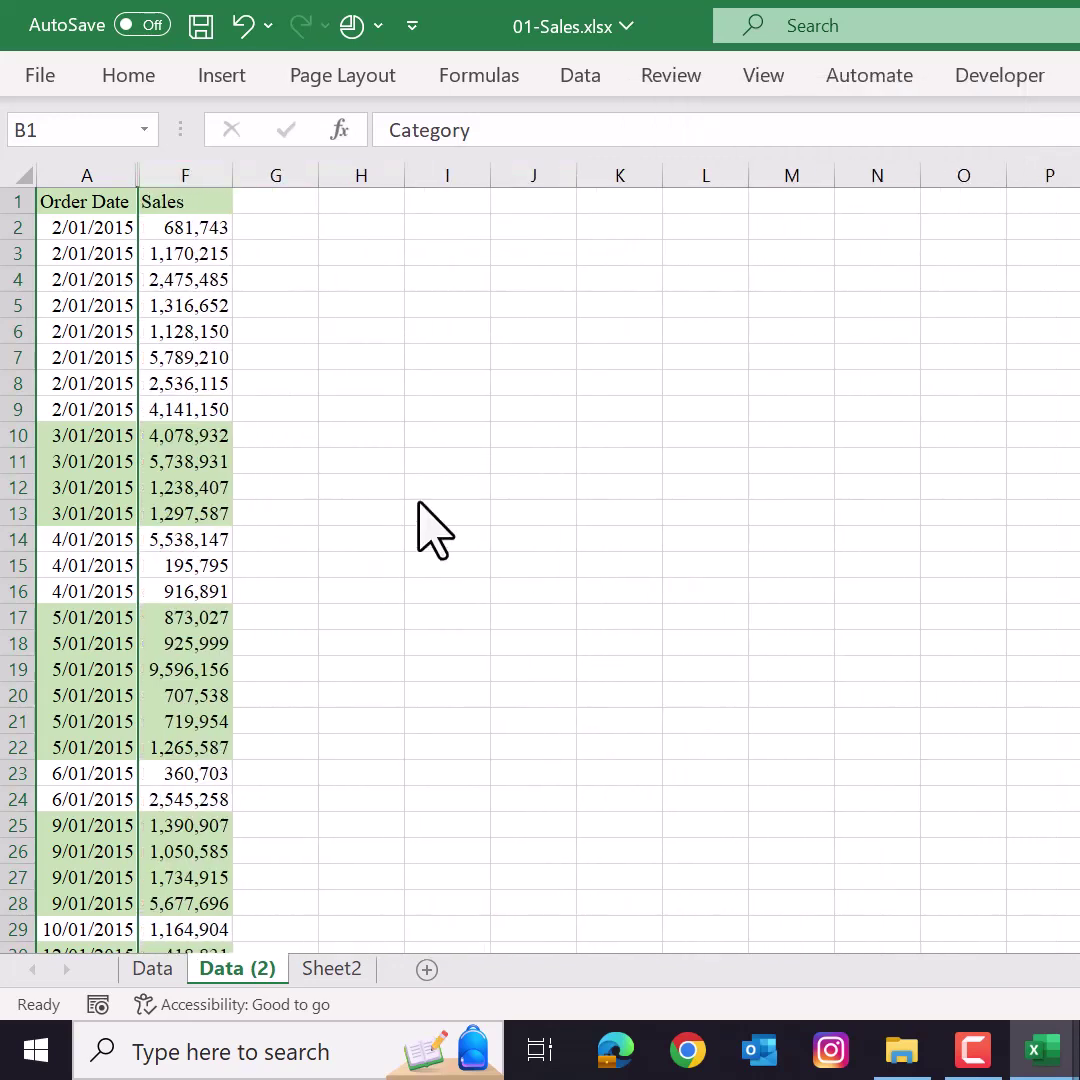
- Enter =UNIQUE(A:A) in cell H2 to list the distinct order dates
left_click(352, 412)
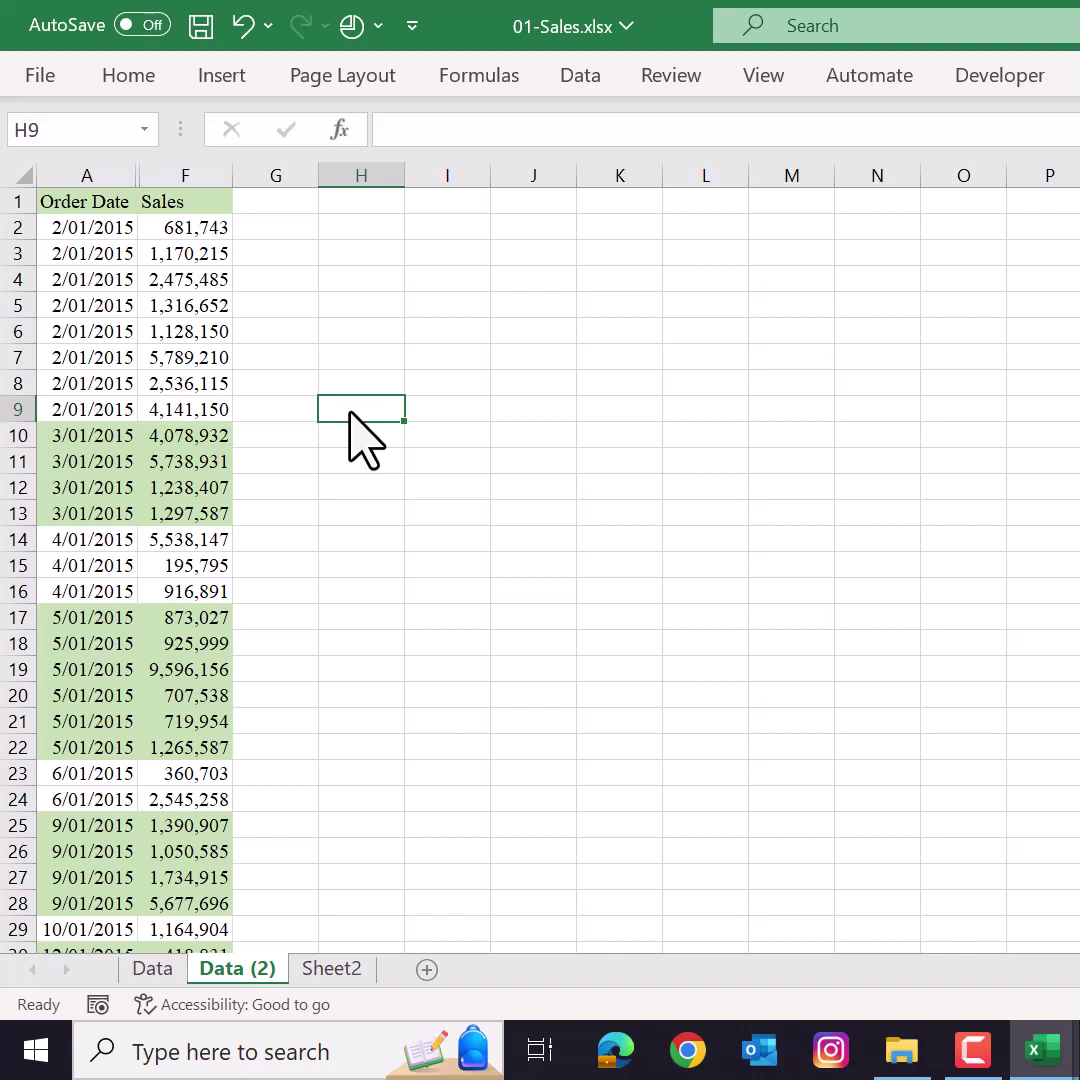
key("ctrl+Up")
key("Down")
key("Down")
key("Up")
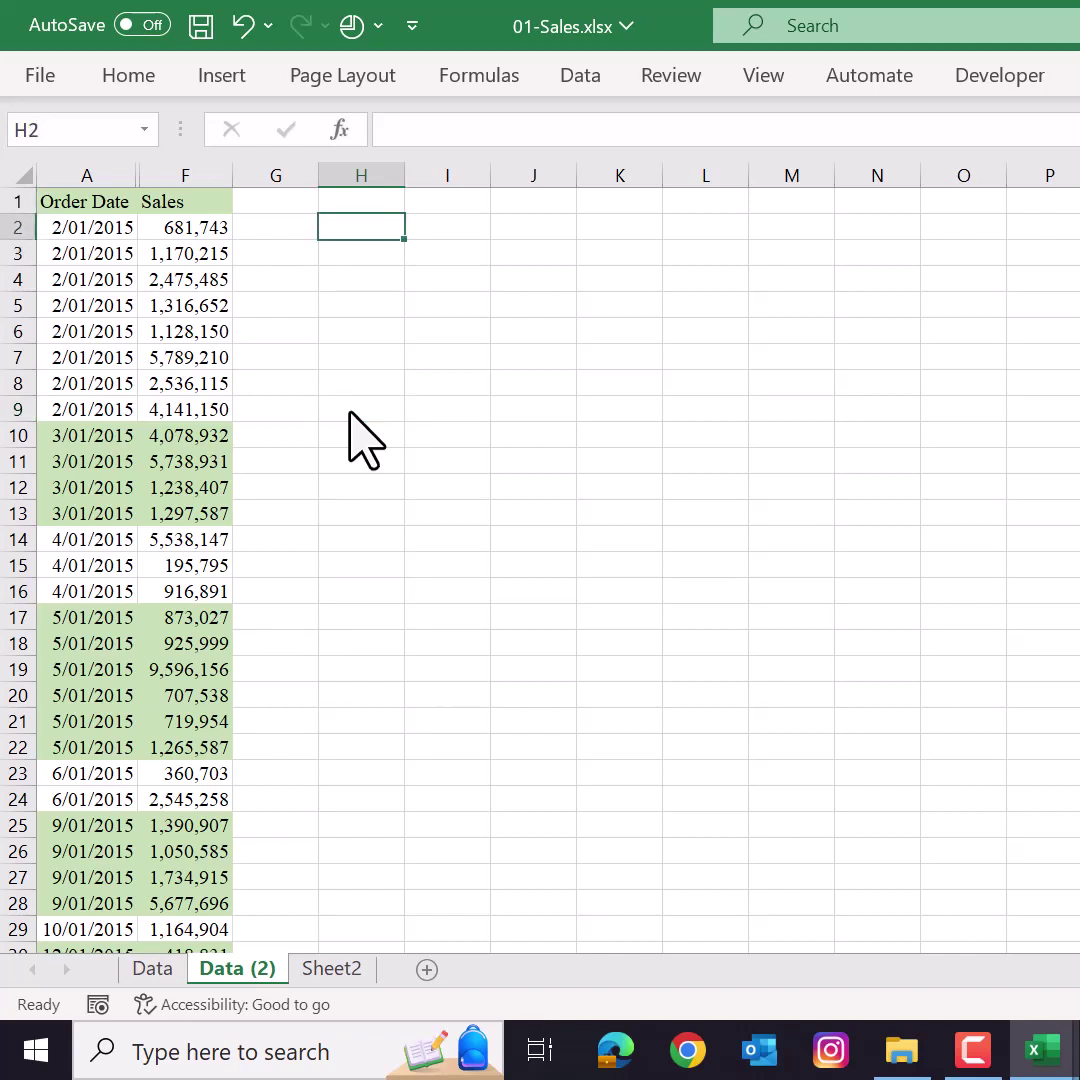
type("=uniq")
key("Tab")
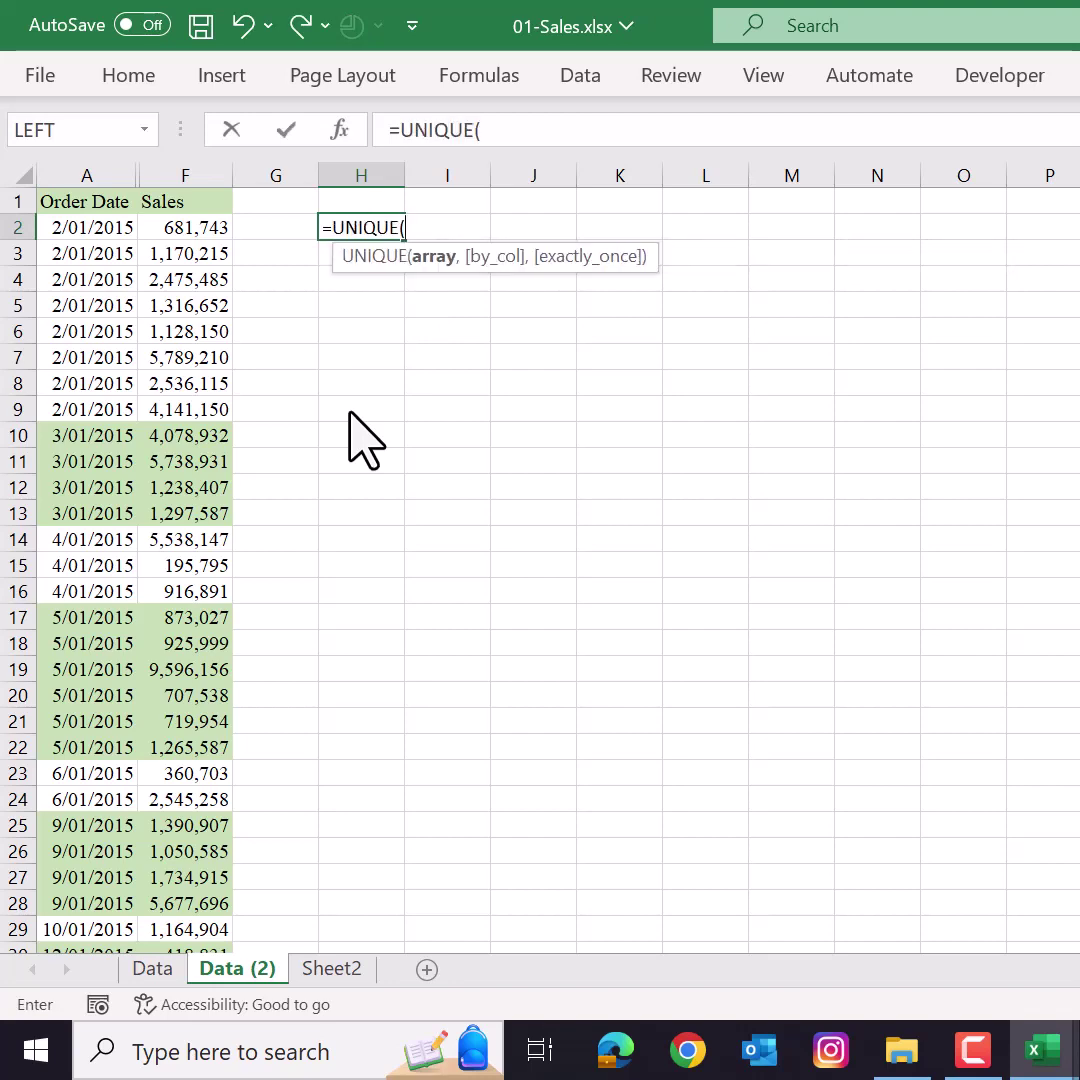
type("a:a")
key("Return")
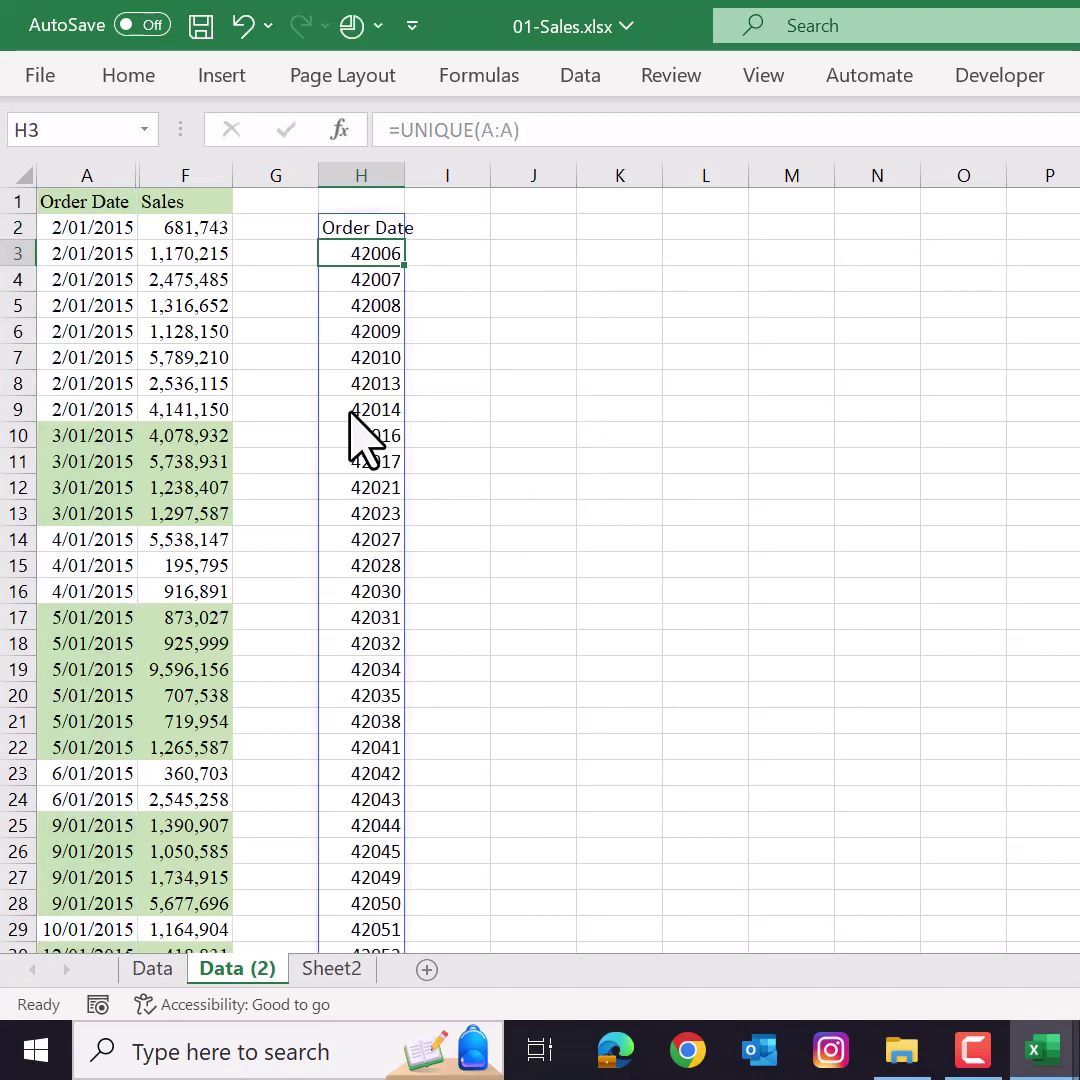
key("Up")
key("Down")
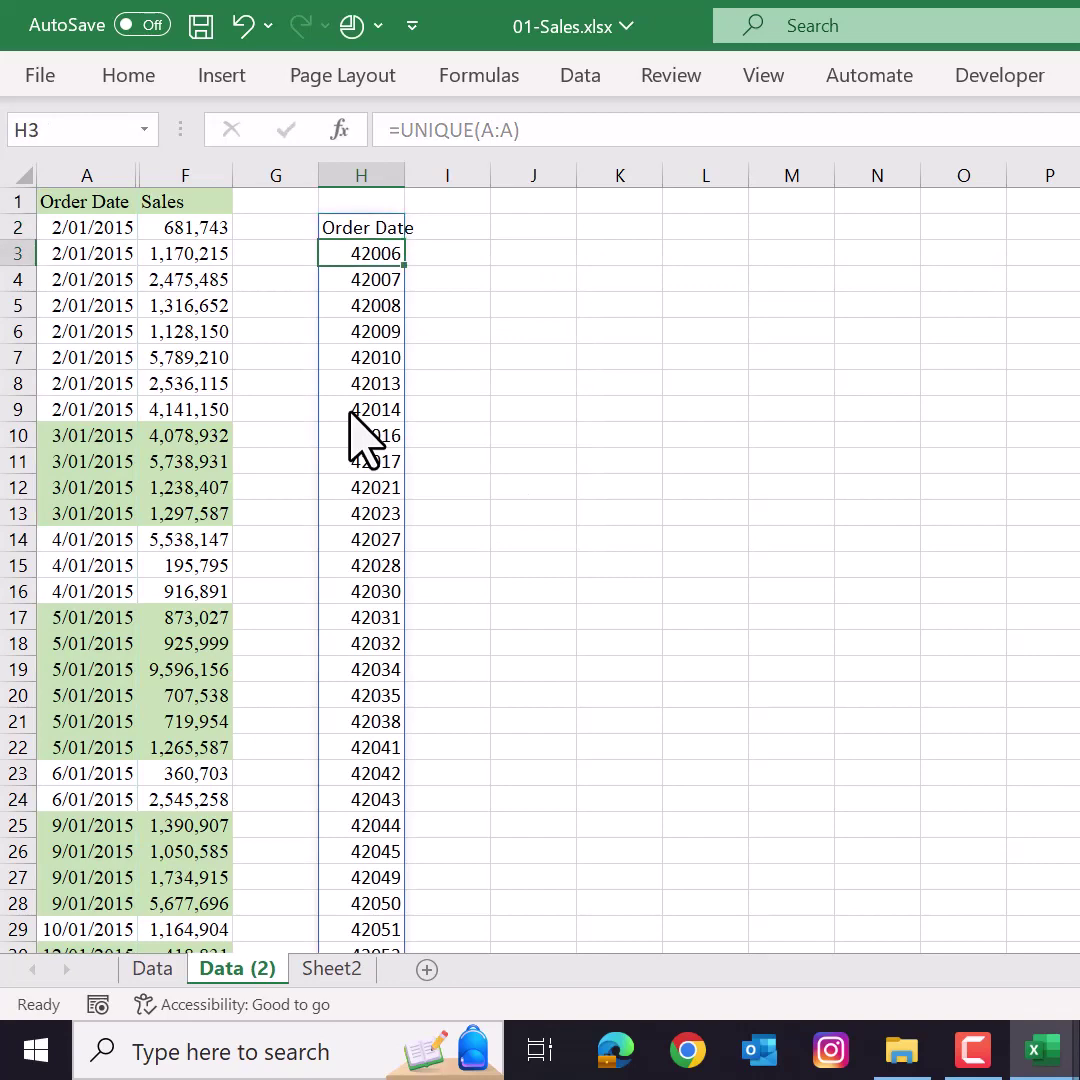
- Format the whole of column H as Short Date
left_click(370, 176)
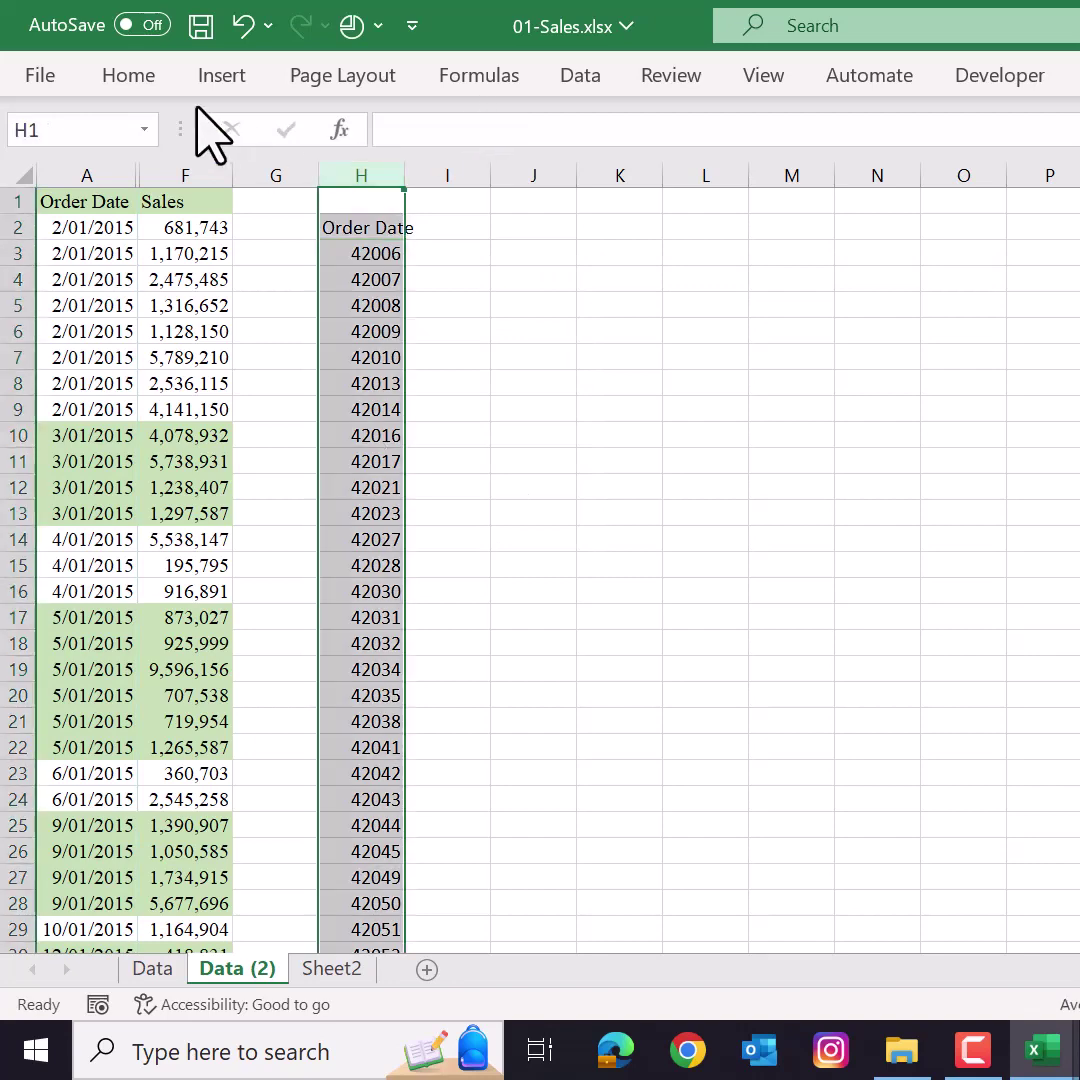
left_click(138, 75)
left_click(900, 119)
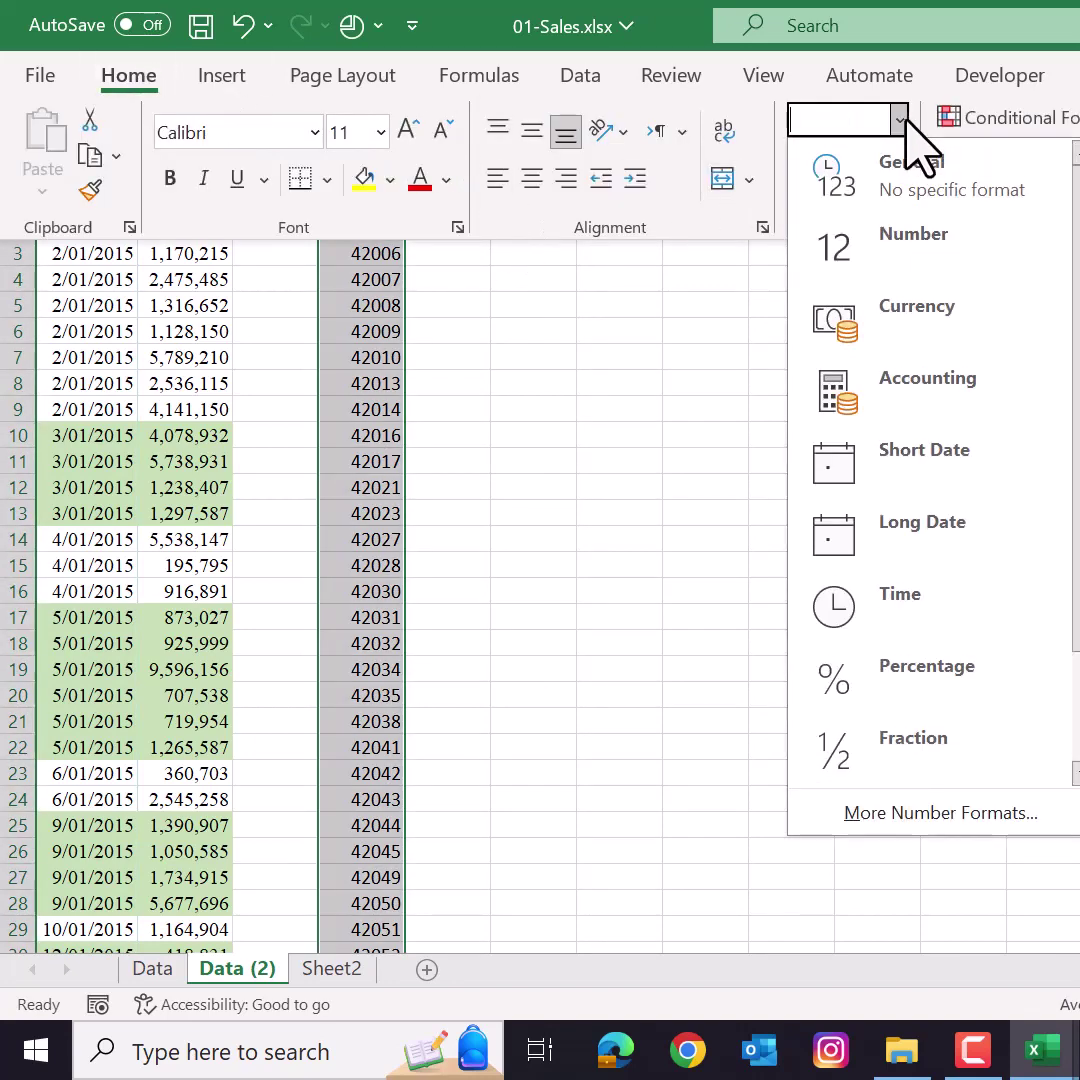
left_click(875, 478)
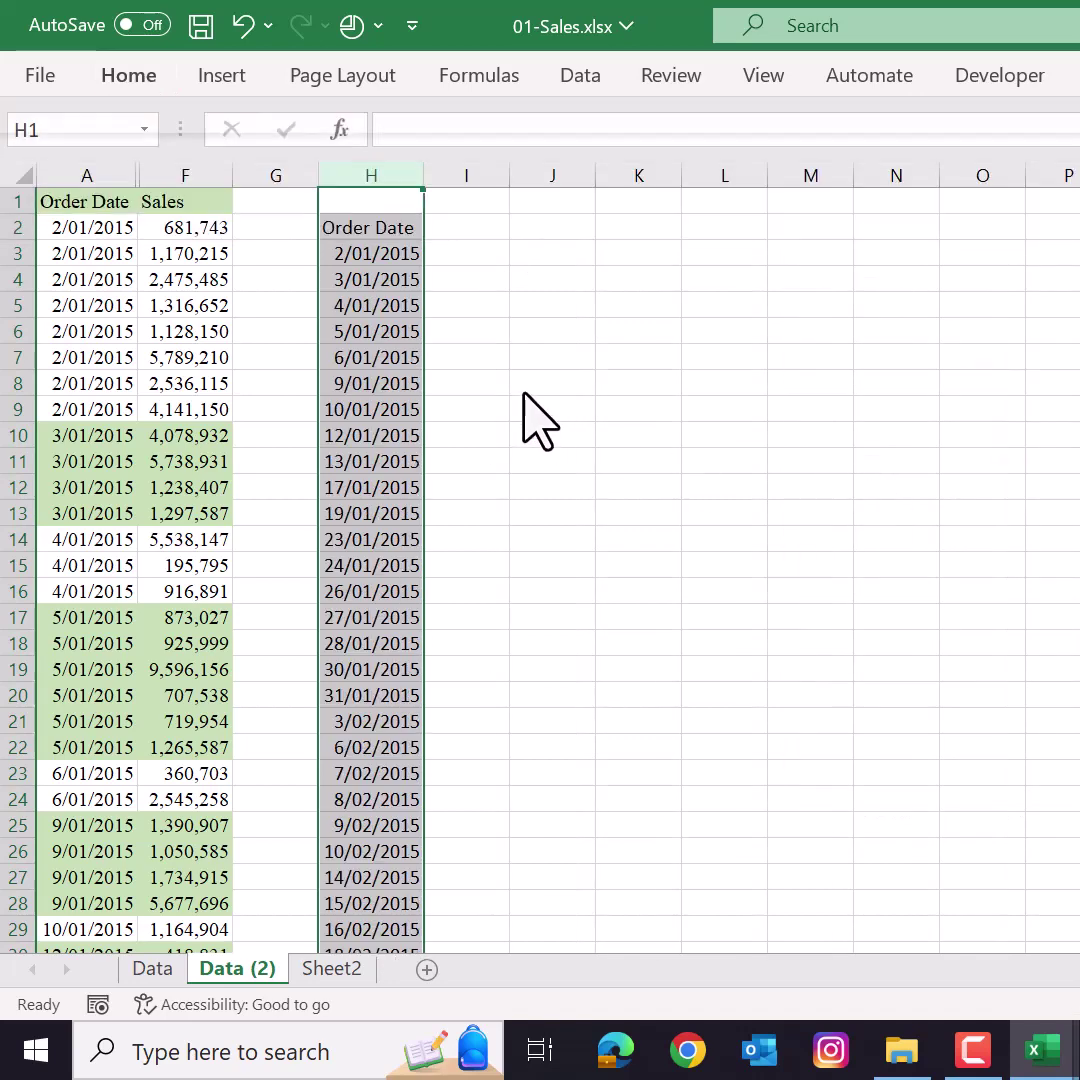
- Enter =H2#+3 in cell I2 to calculate a date three days after each unique order date
left_click(398, 280)
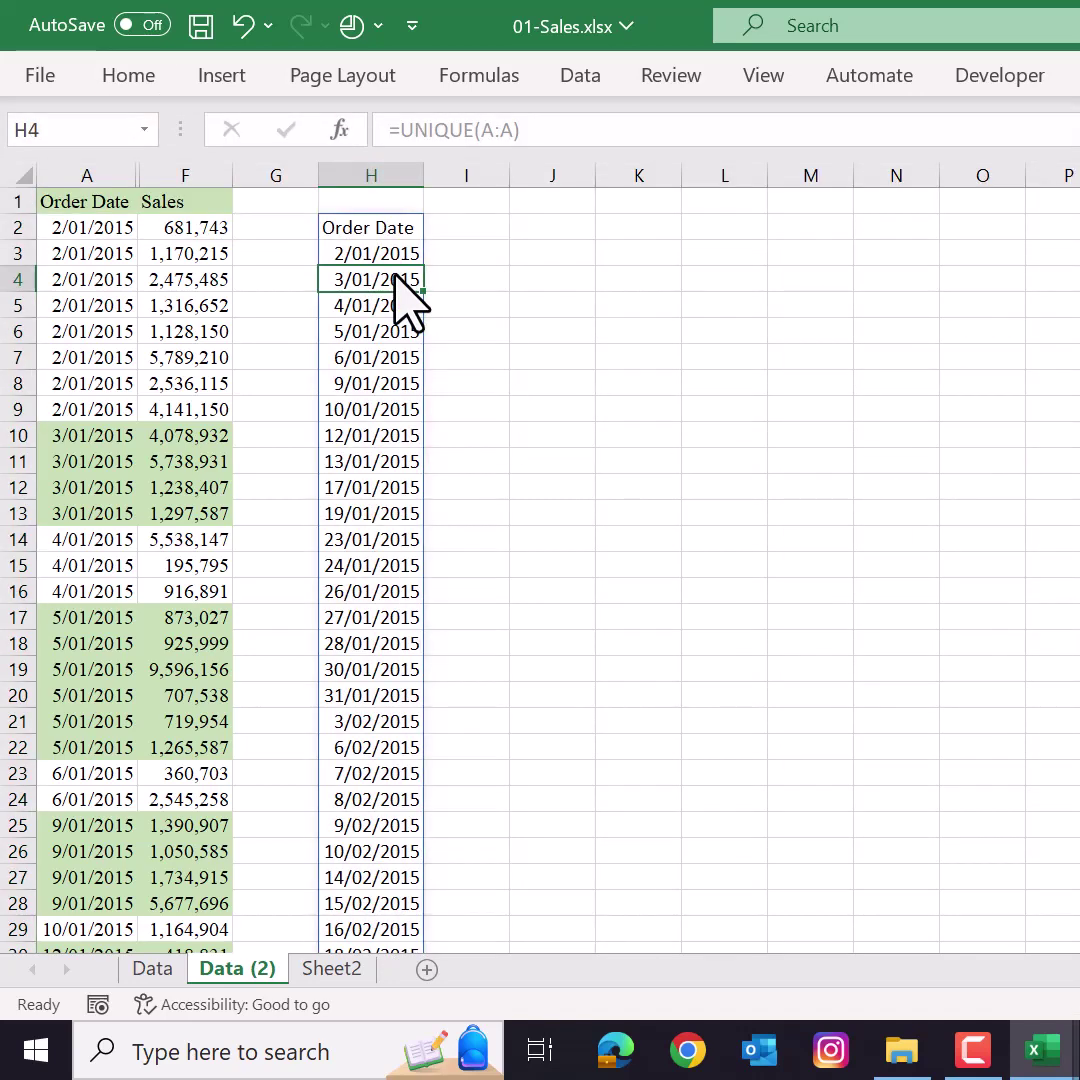
key("Up")
key("Up")
key("Right")
type("=")
key("Left")
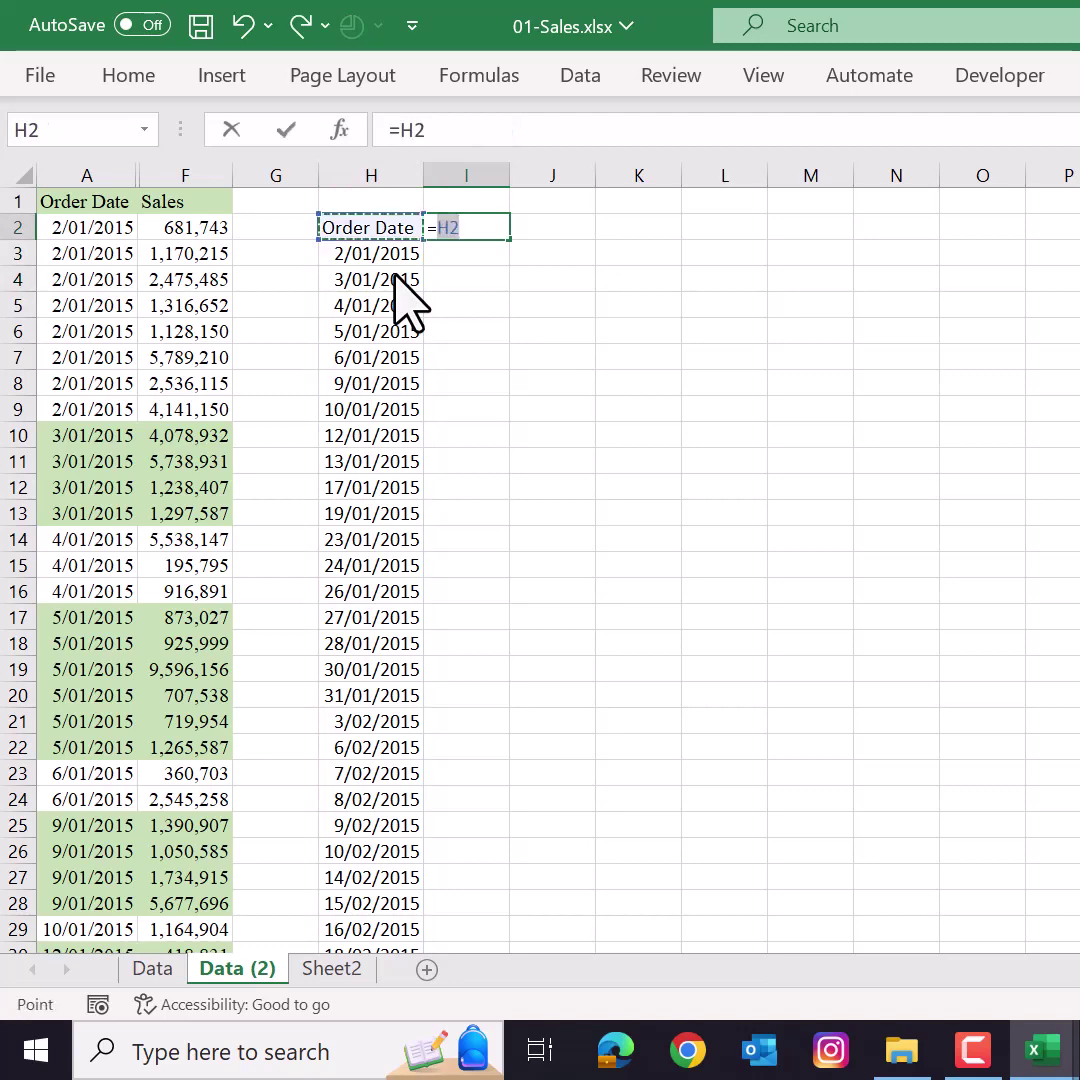
type("#")
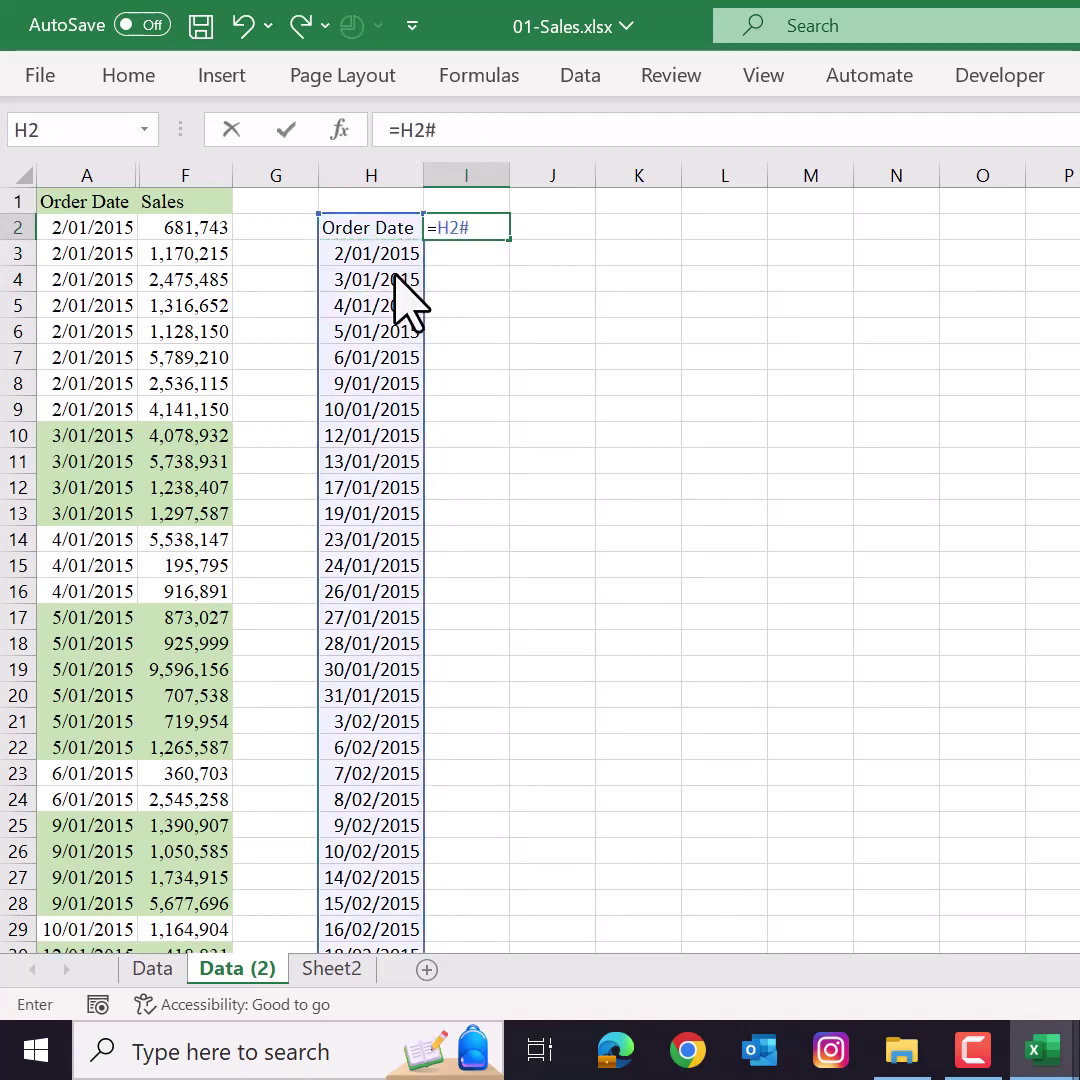
type("+3")
key("Return")
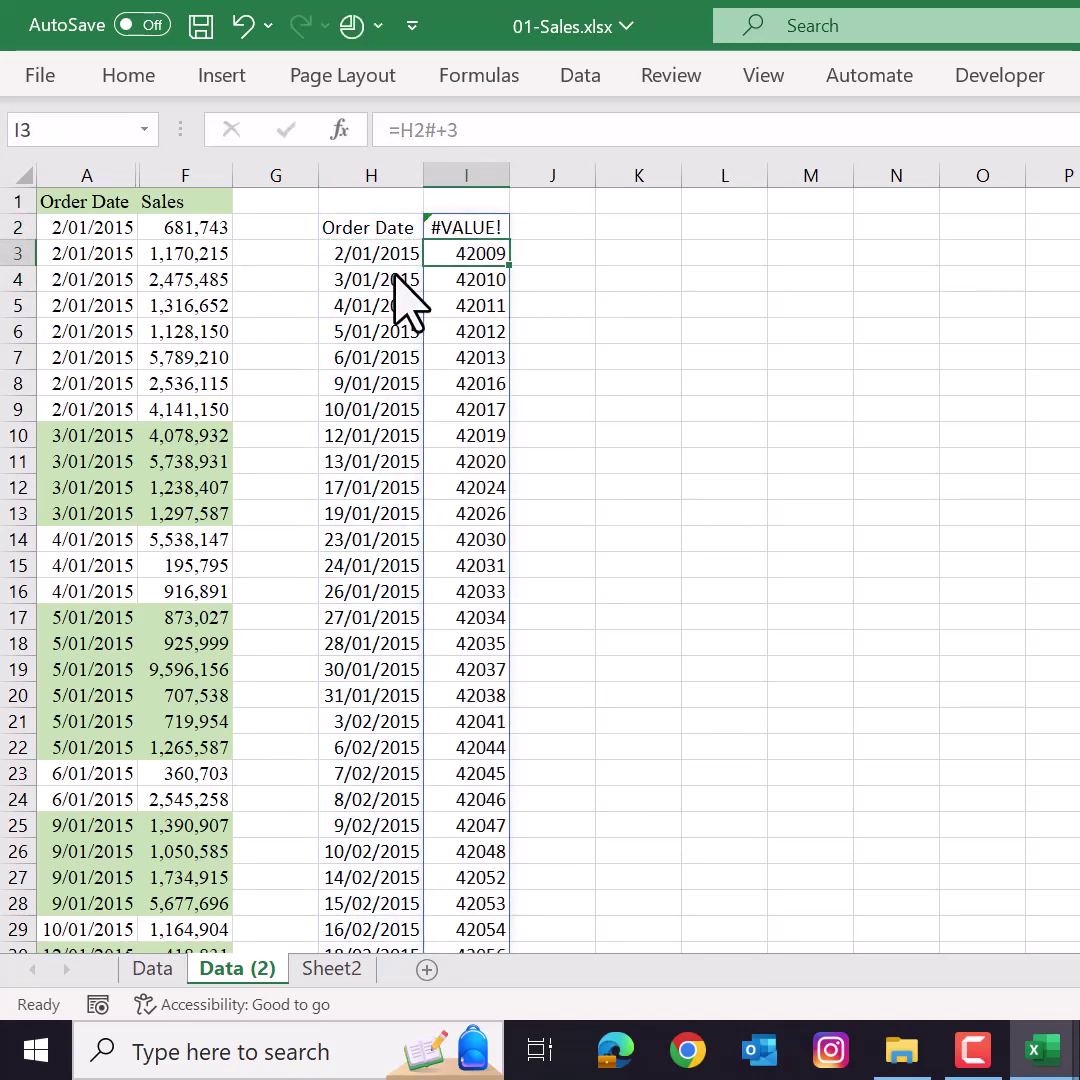
- Change the UNIQUE formula in cell H2 to use the range A2:A100
key("Up")
key("Left")
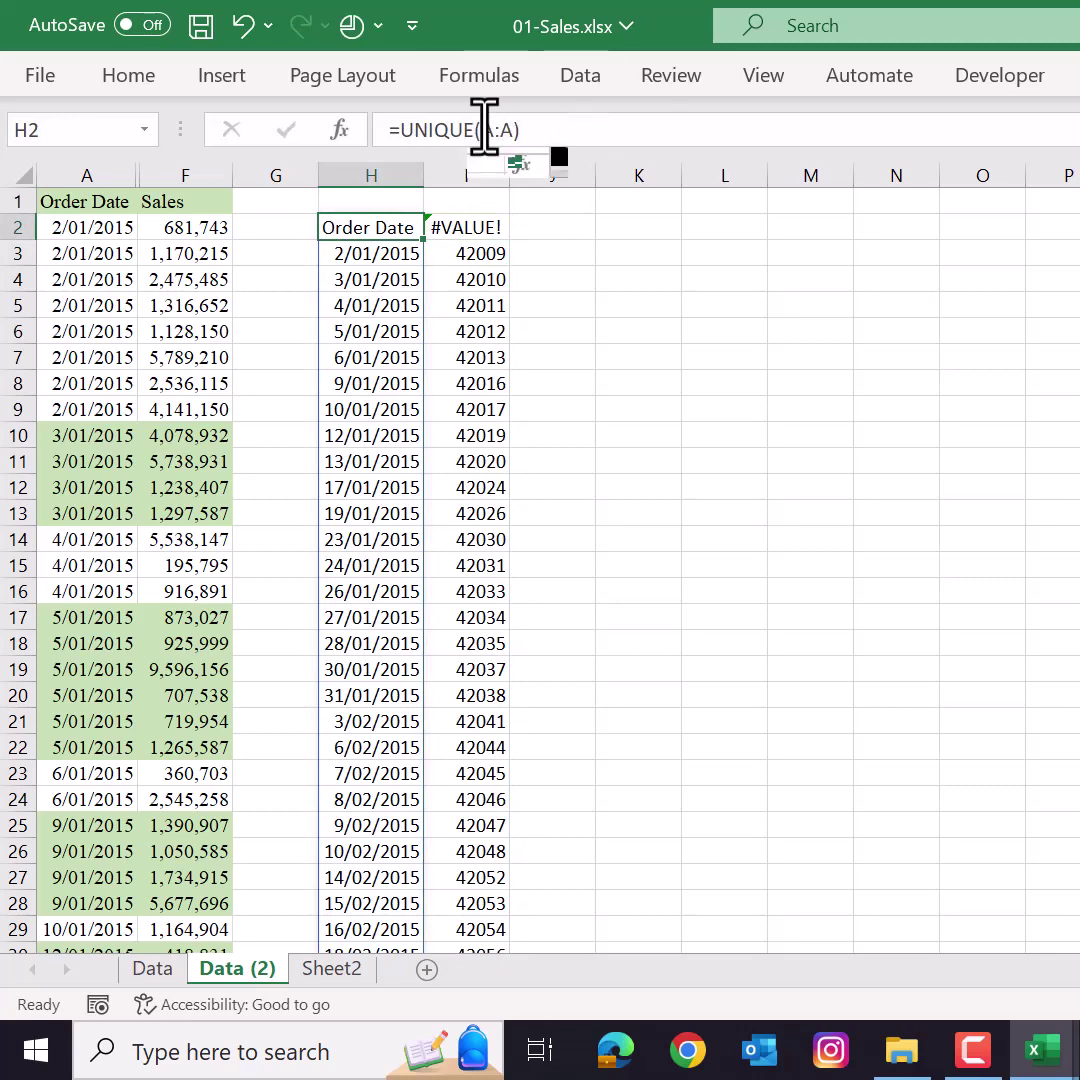
left_click(492, 130)
type("2:A")
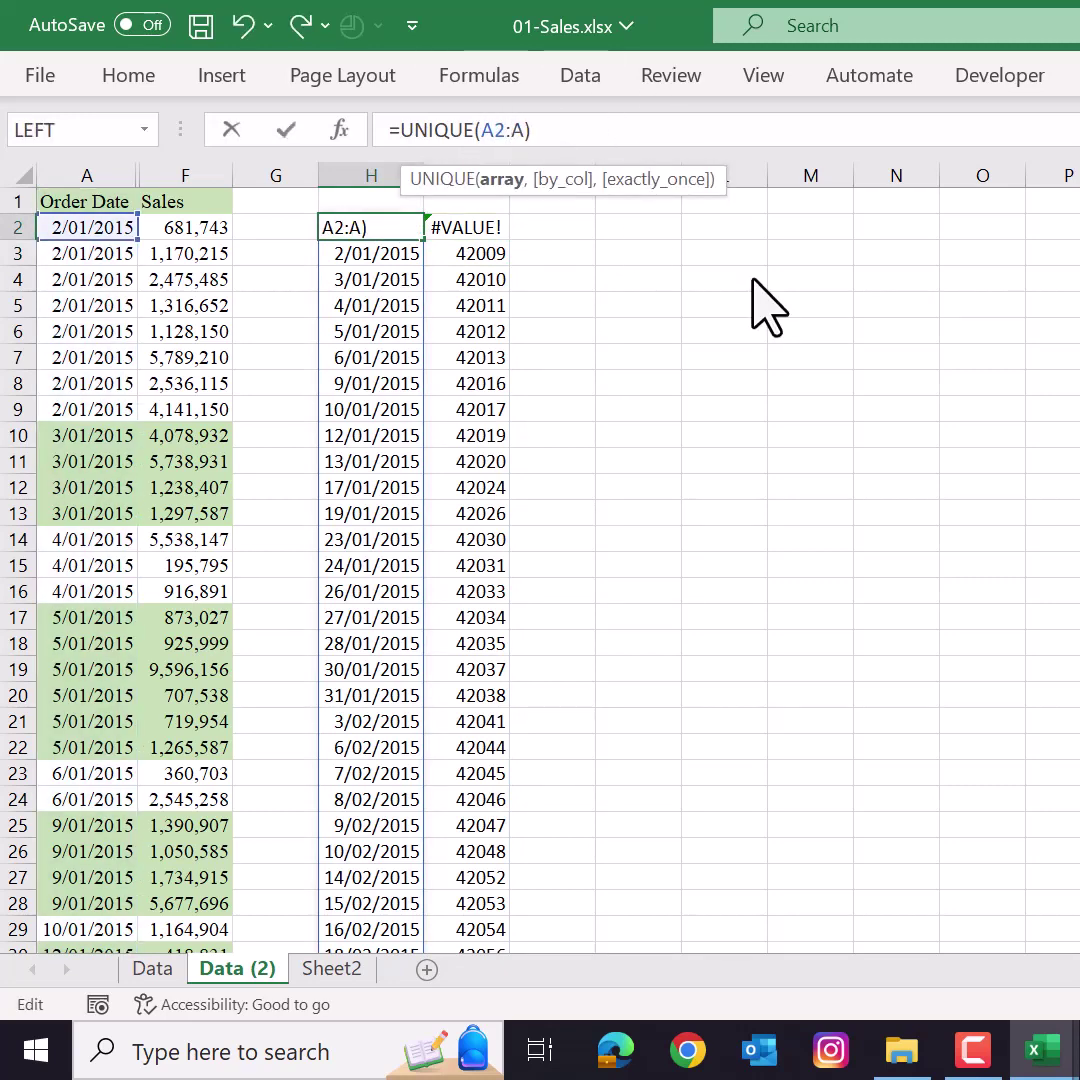
type("100")
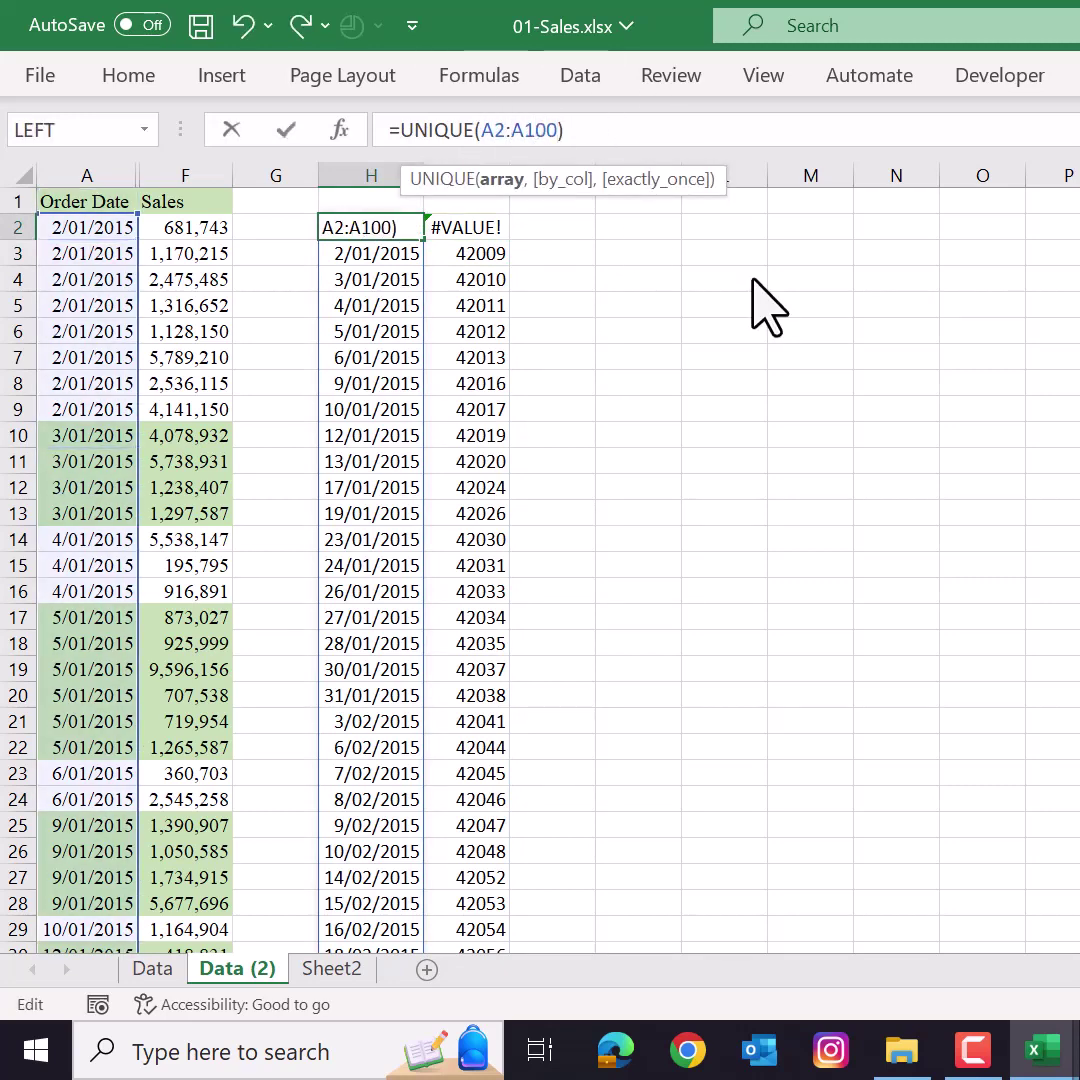
key("Return")
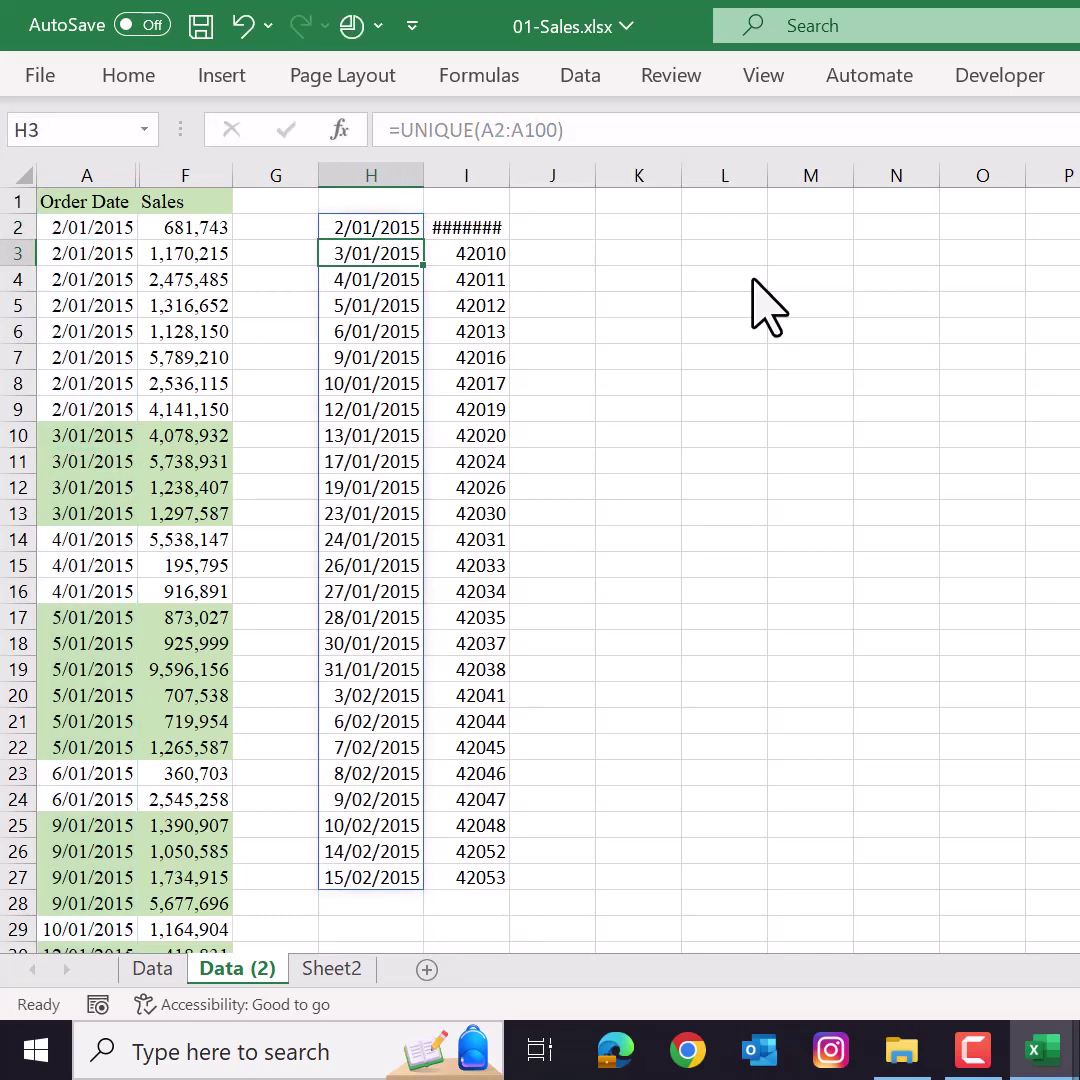
- Widen column I slightly and copy column H's formatting onto it
left_click_drag(511, 176, 525, 178)
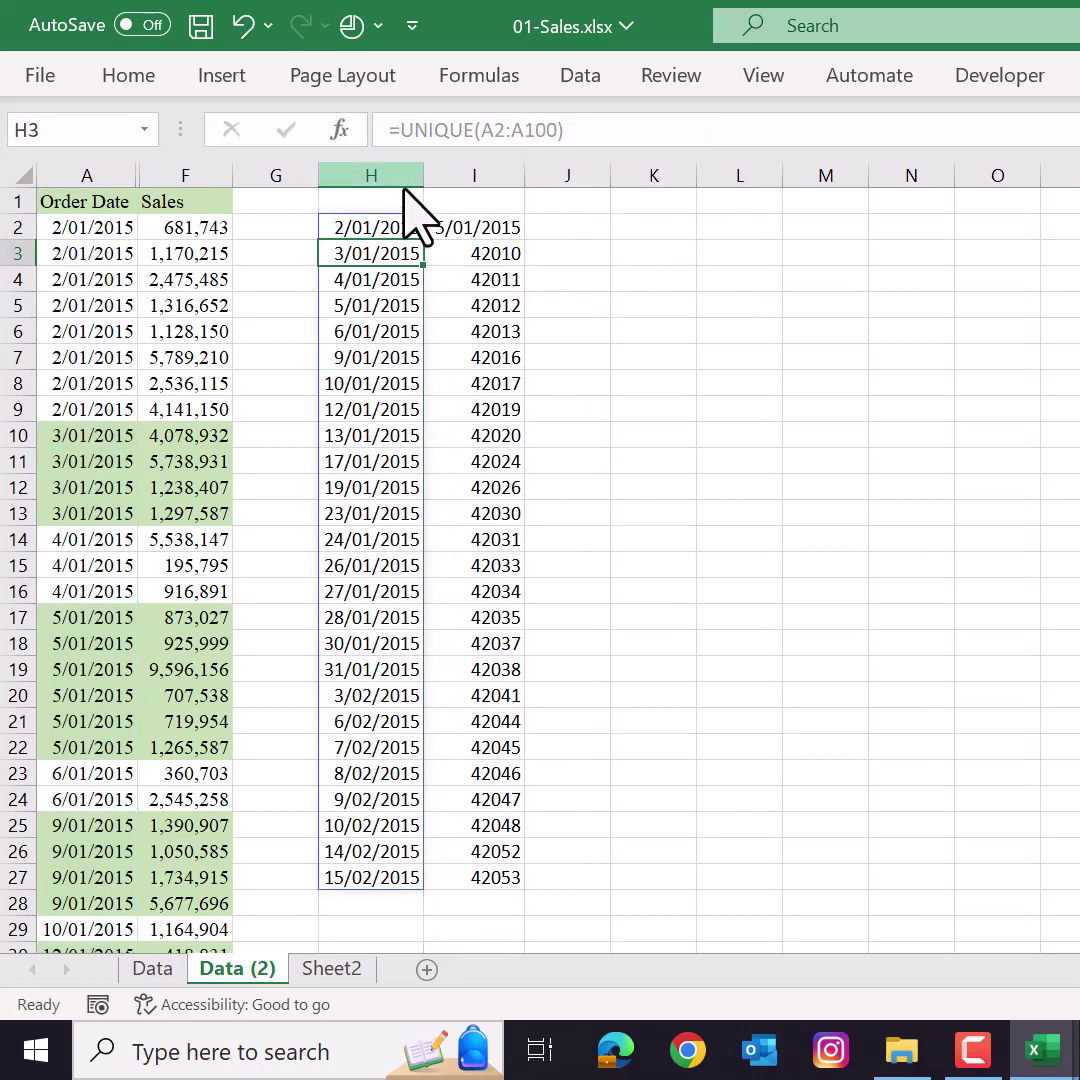
left_click(378, 176)
left_click(127, 75)
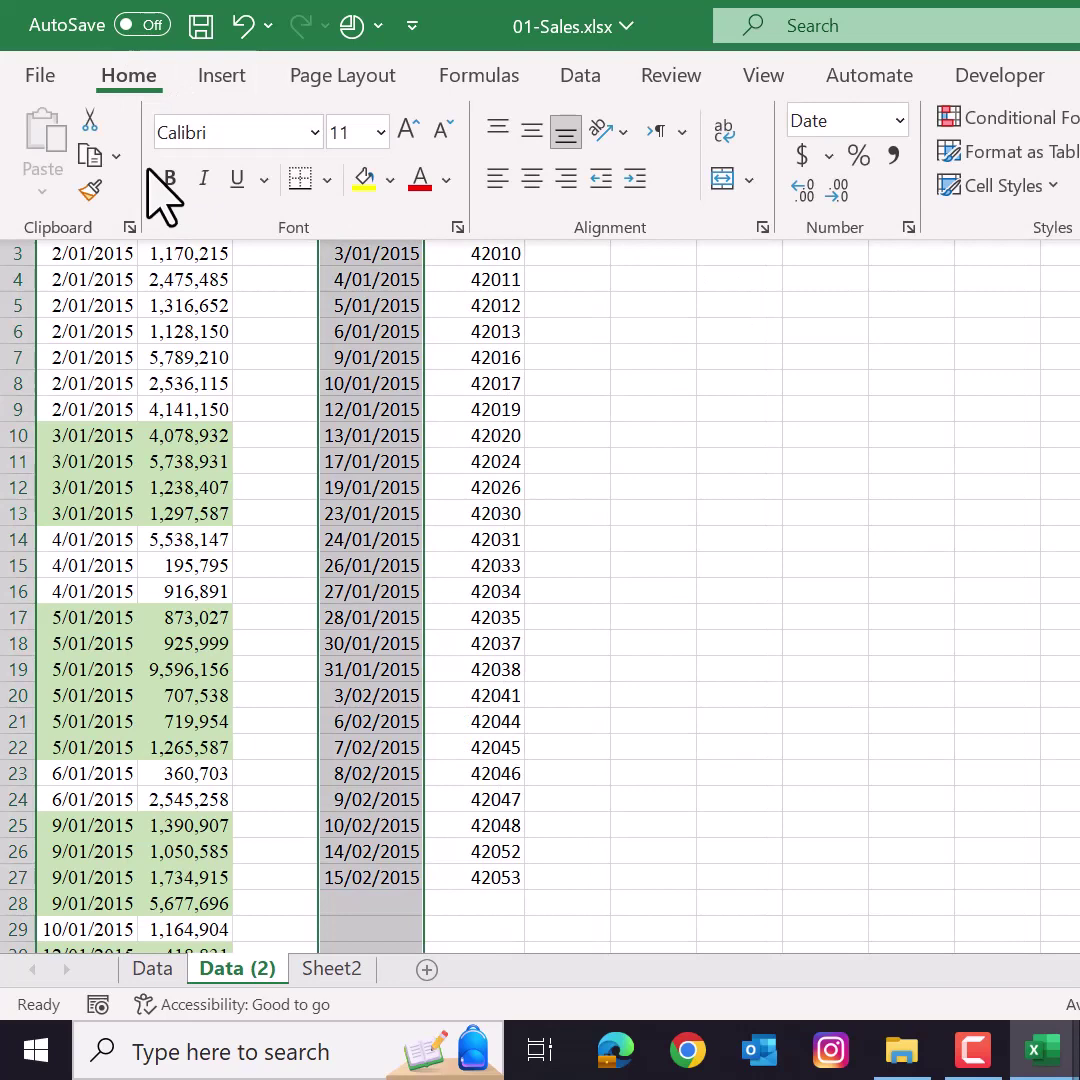
left_click(90, 190)
left_click(477, 176)
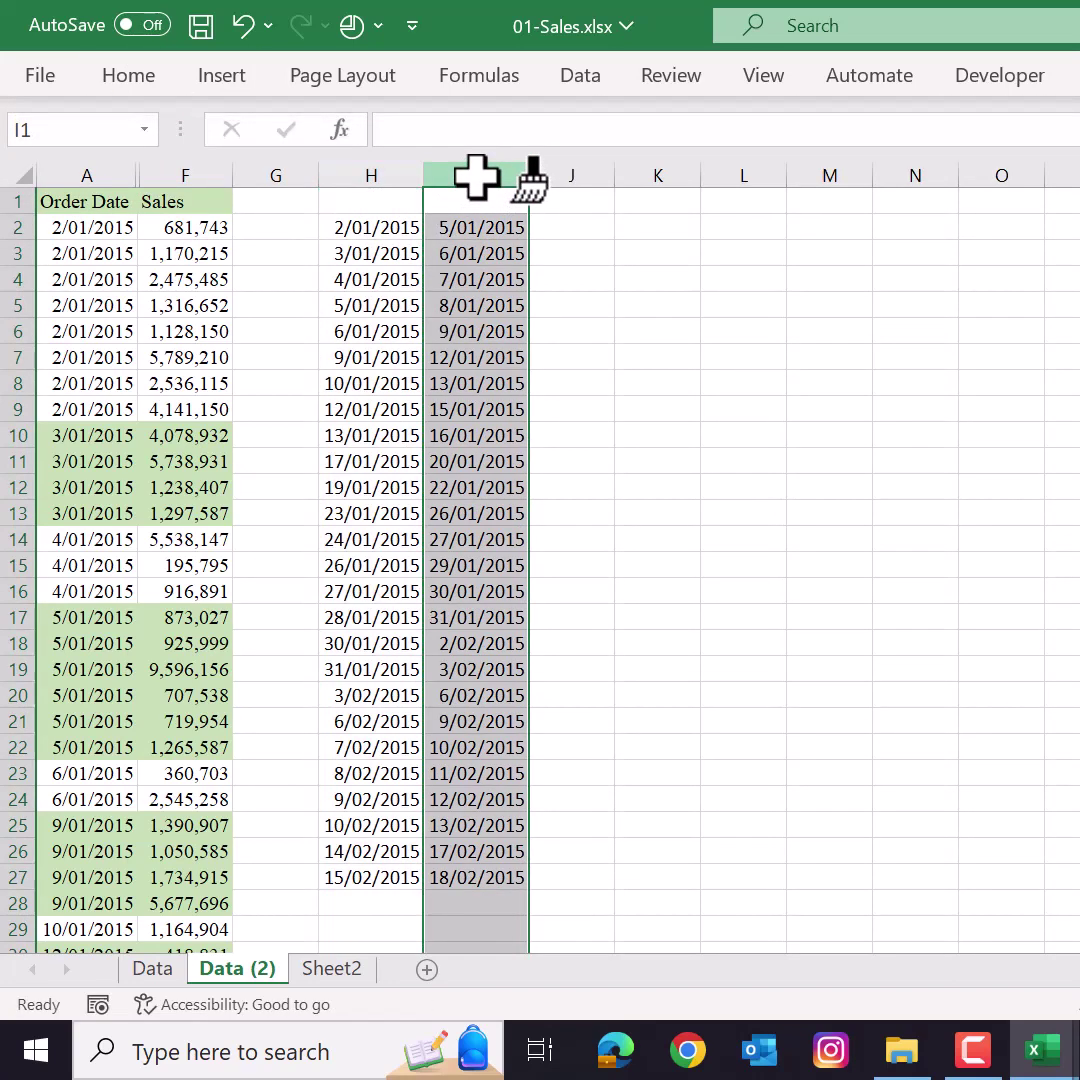
- Review the paired start and end dates in columns H and I
left_click(480, 475)
key("ctrl+Up")
key("Left")
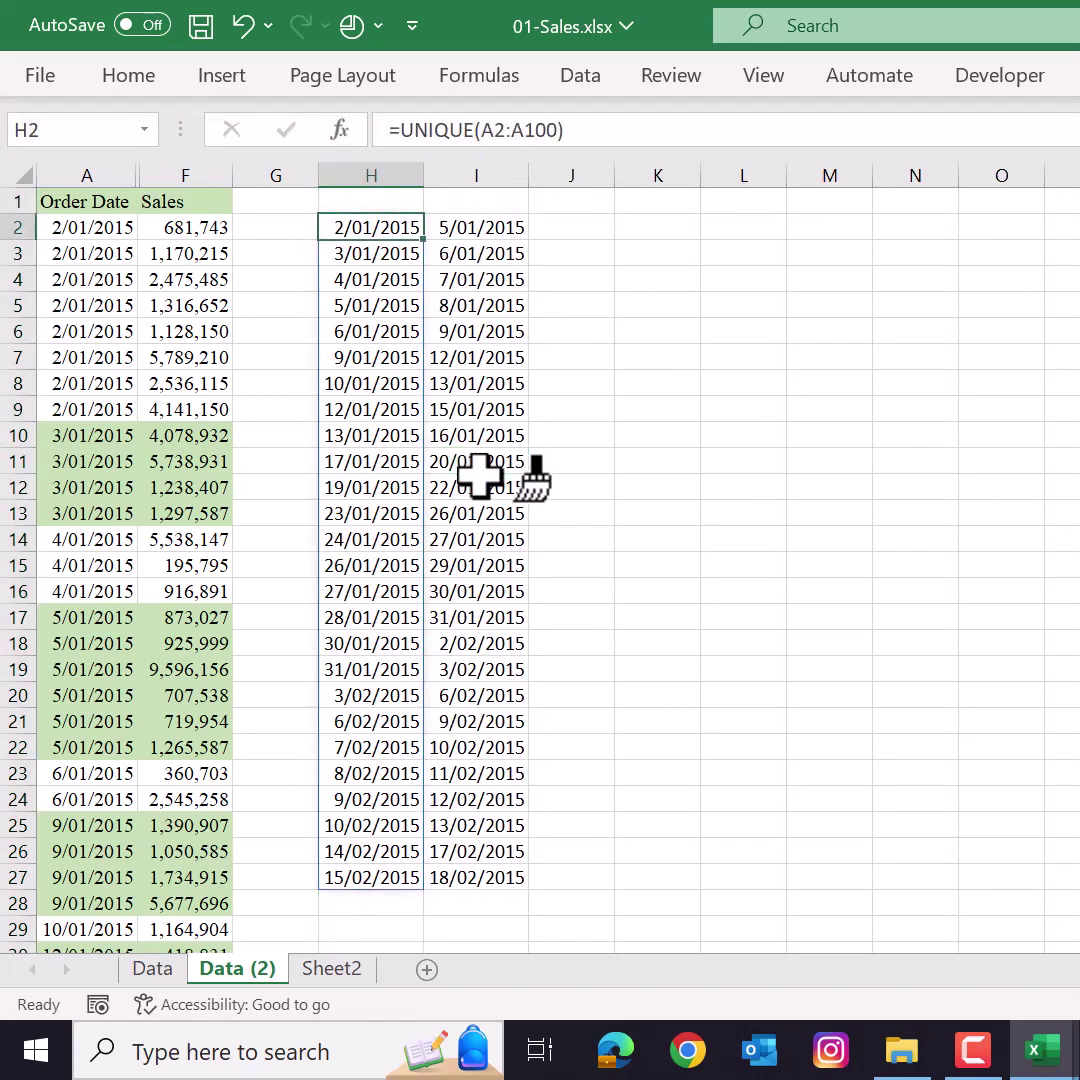
key("Right")
key("Down")
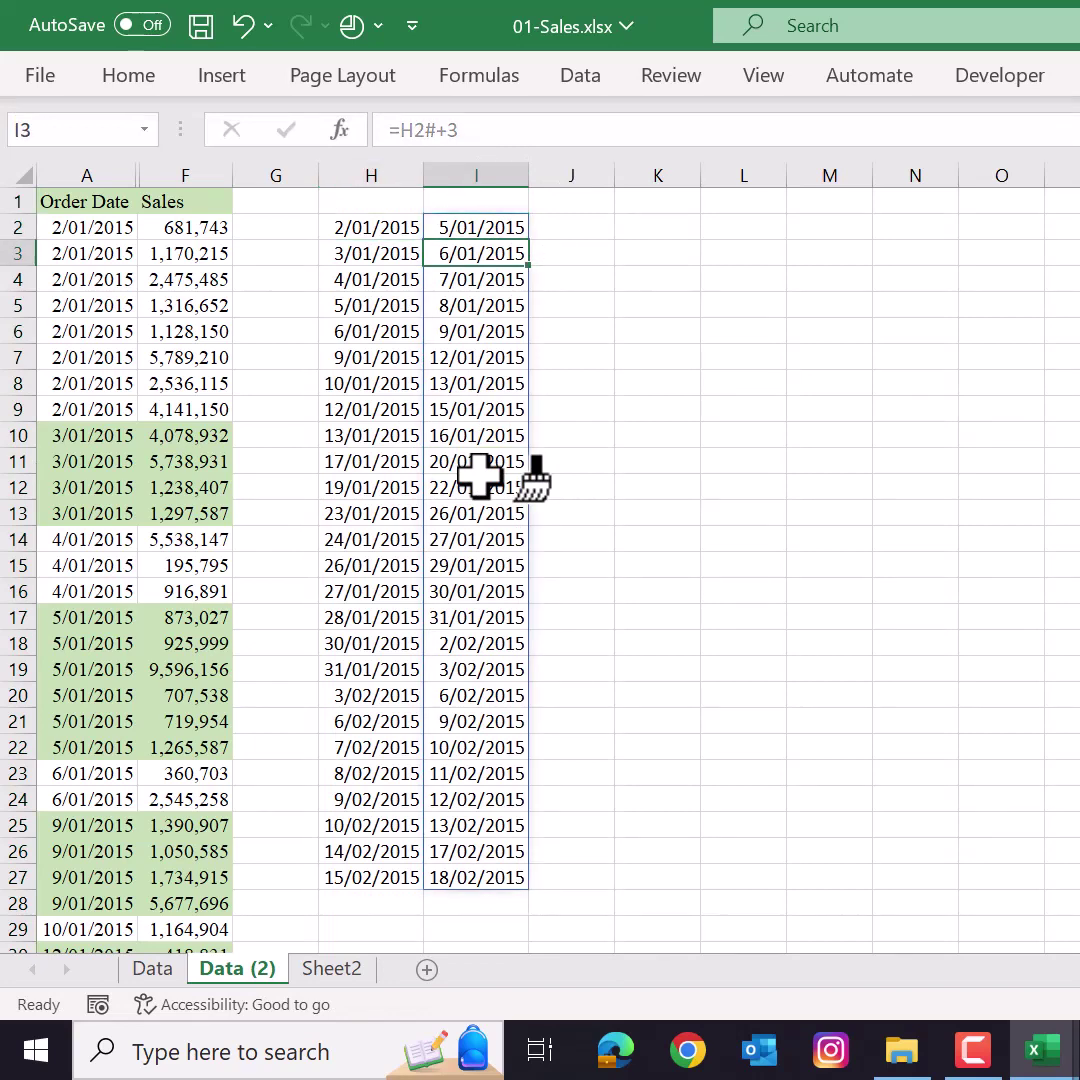
key("Left")
key("Right")
key("Left")
key("Down")
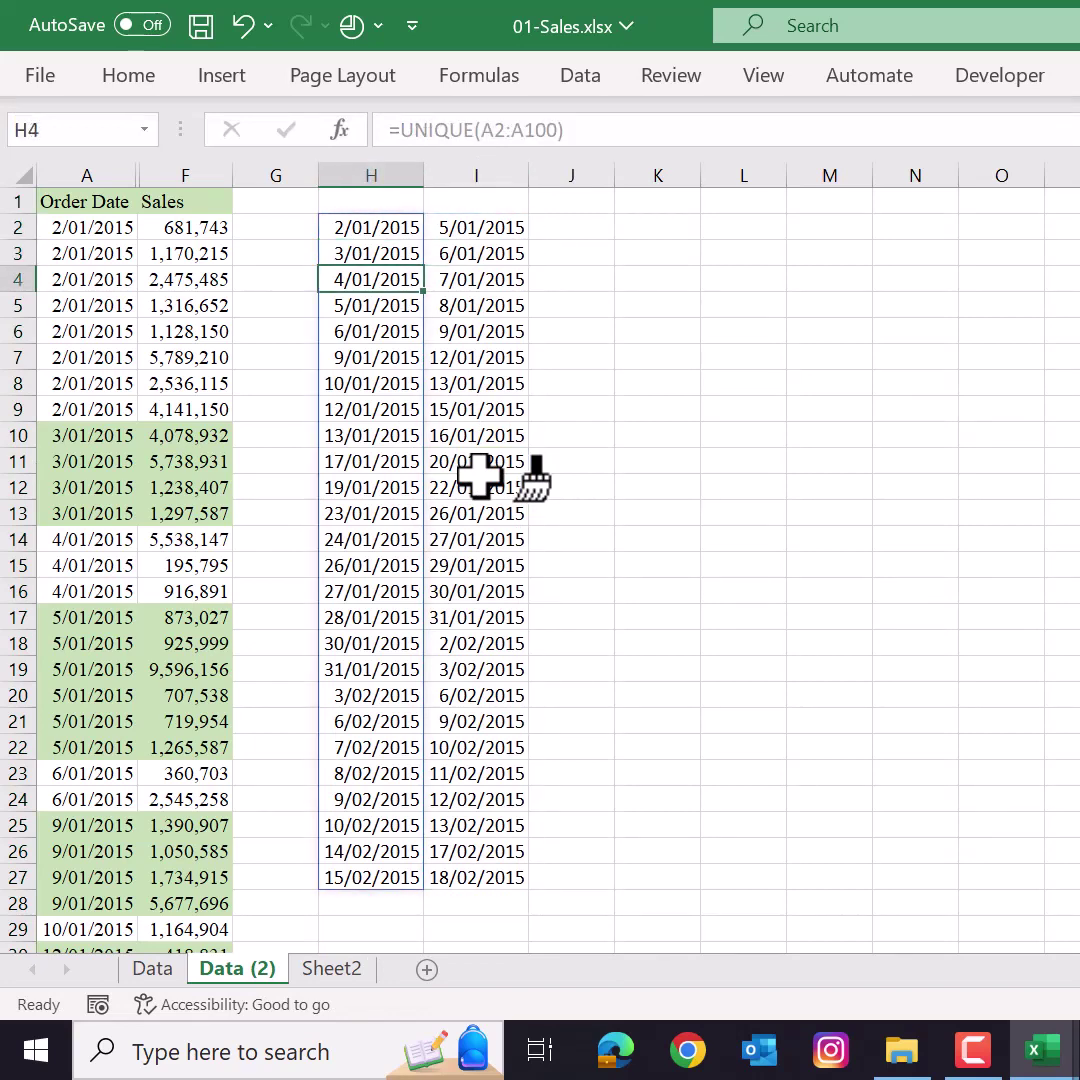
key("ctrl+Down")
key("ctrl+Up")
- Enter =SUMIFS(F:F,A:A,">="&H2#,A:A,"<="&I2#) in cell J2 to total the sales of each date window
key("Right")
key("Right")
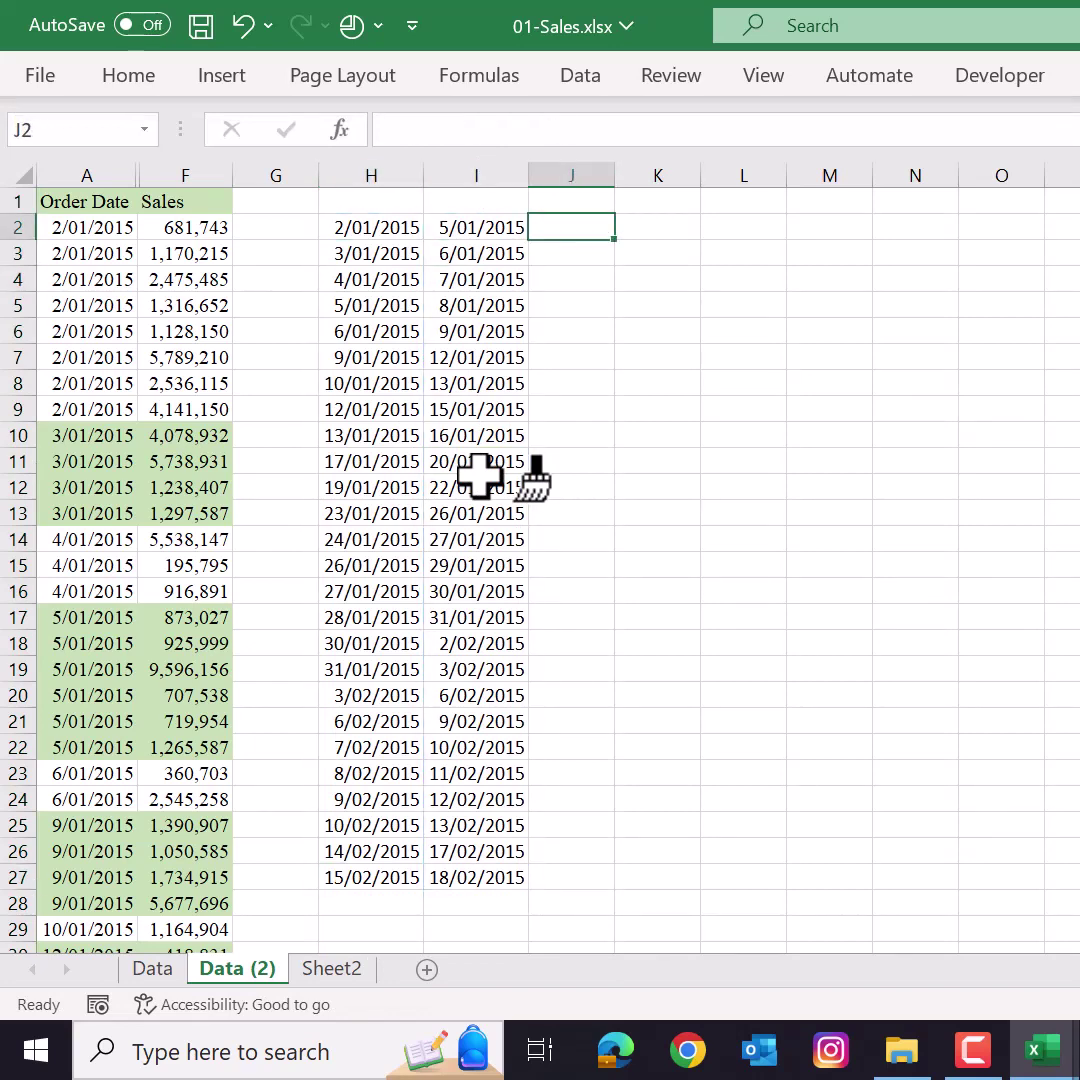
type("=sumifs")
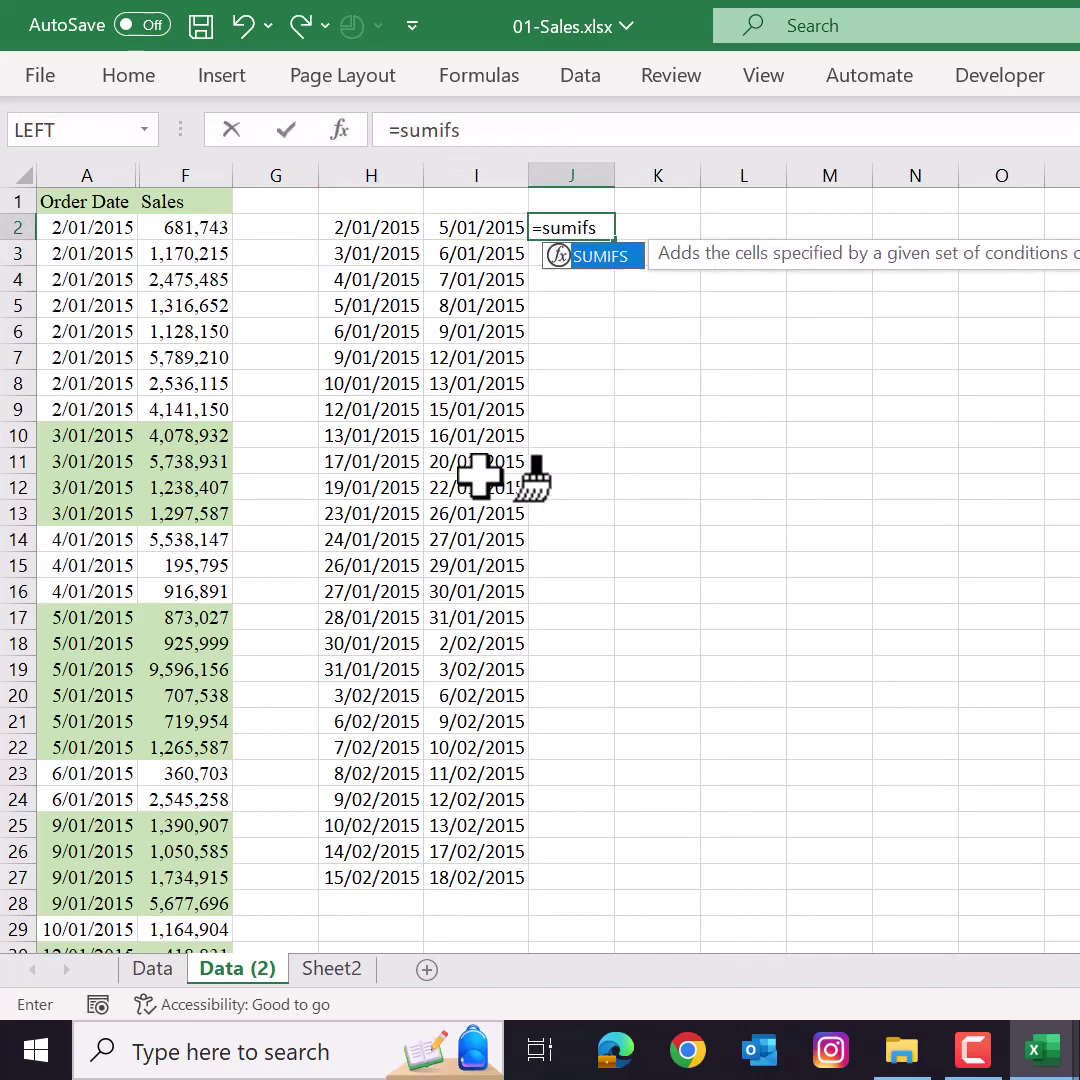
type("(F:F,")
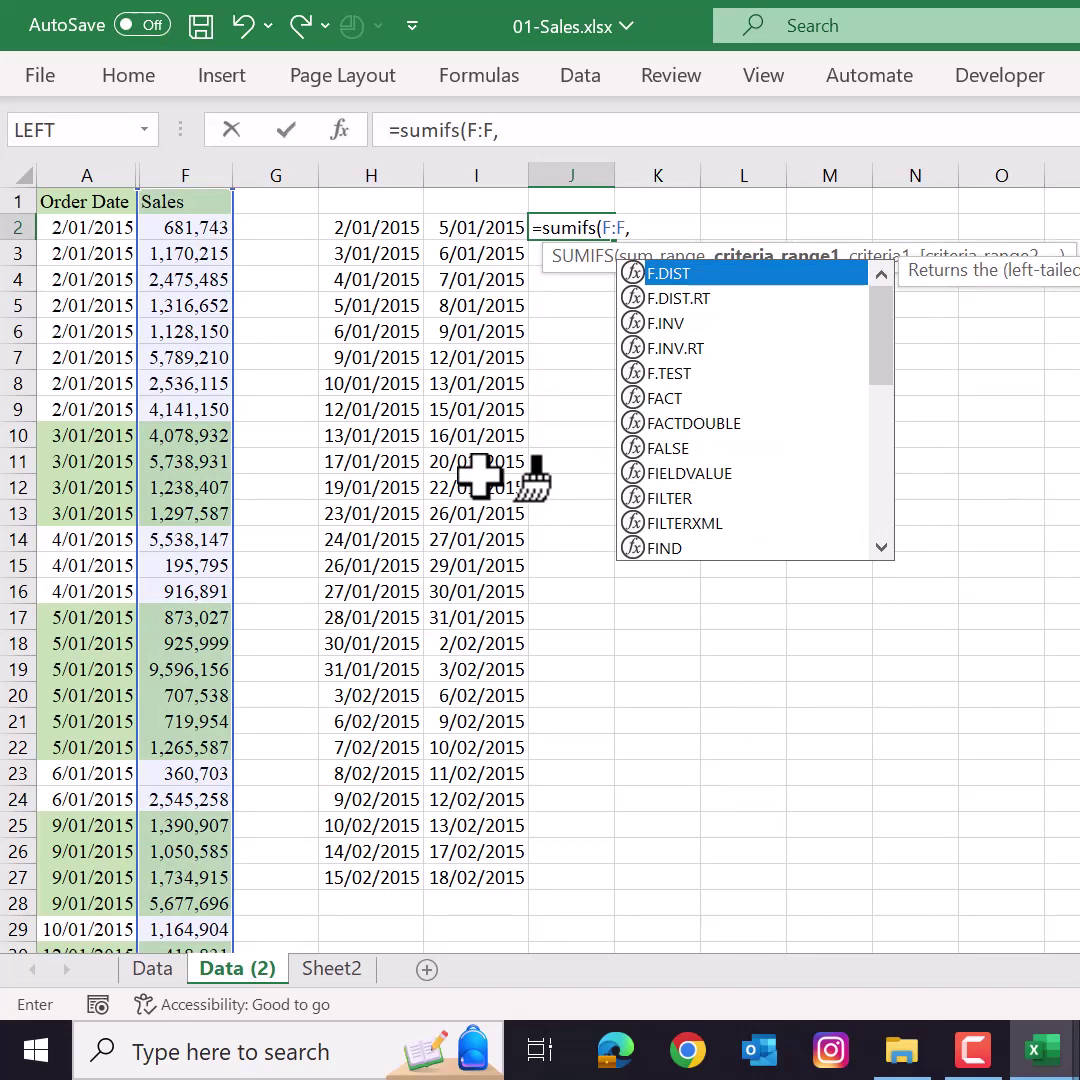
type("A:A,\">=")
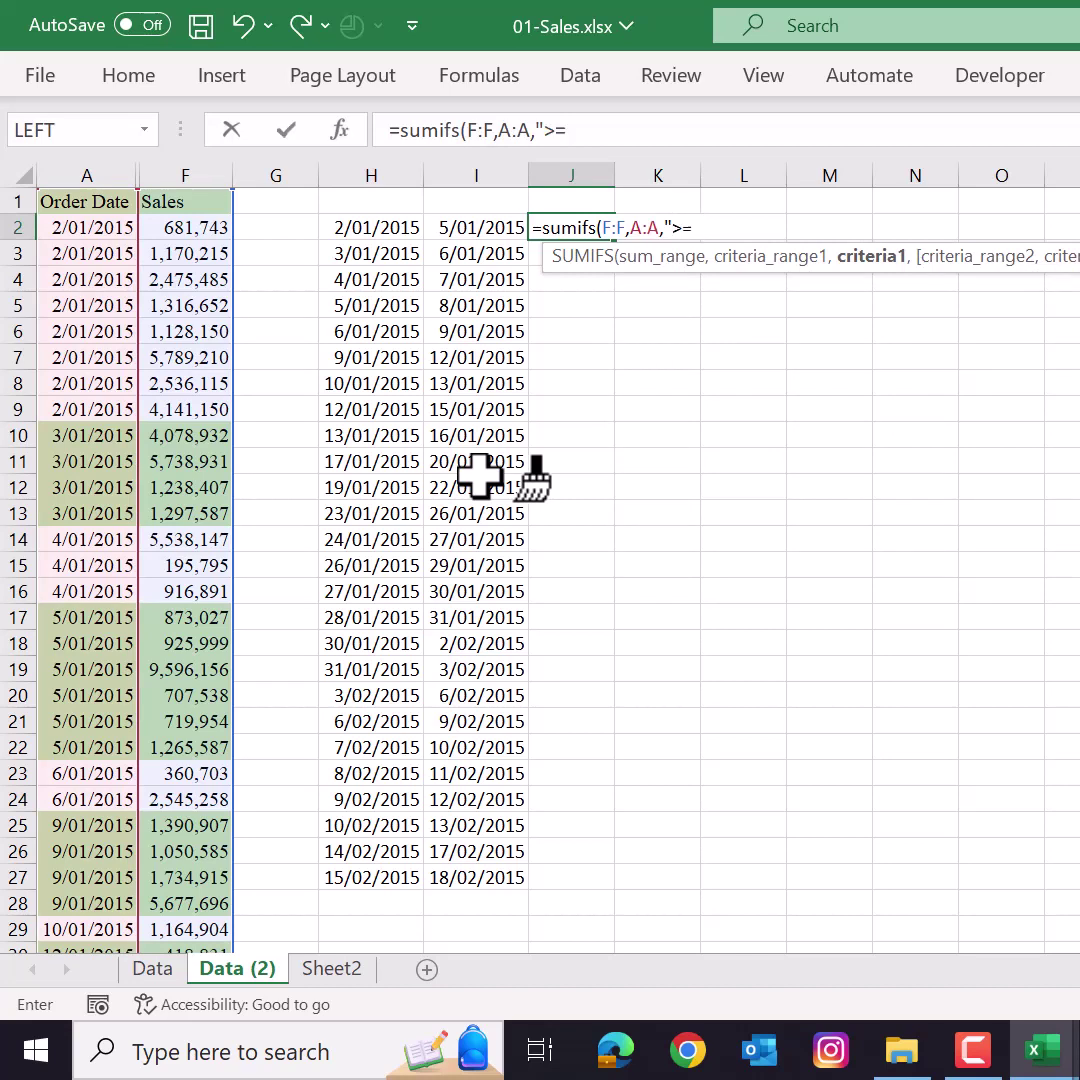
type("\"&h2")
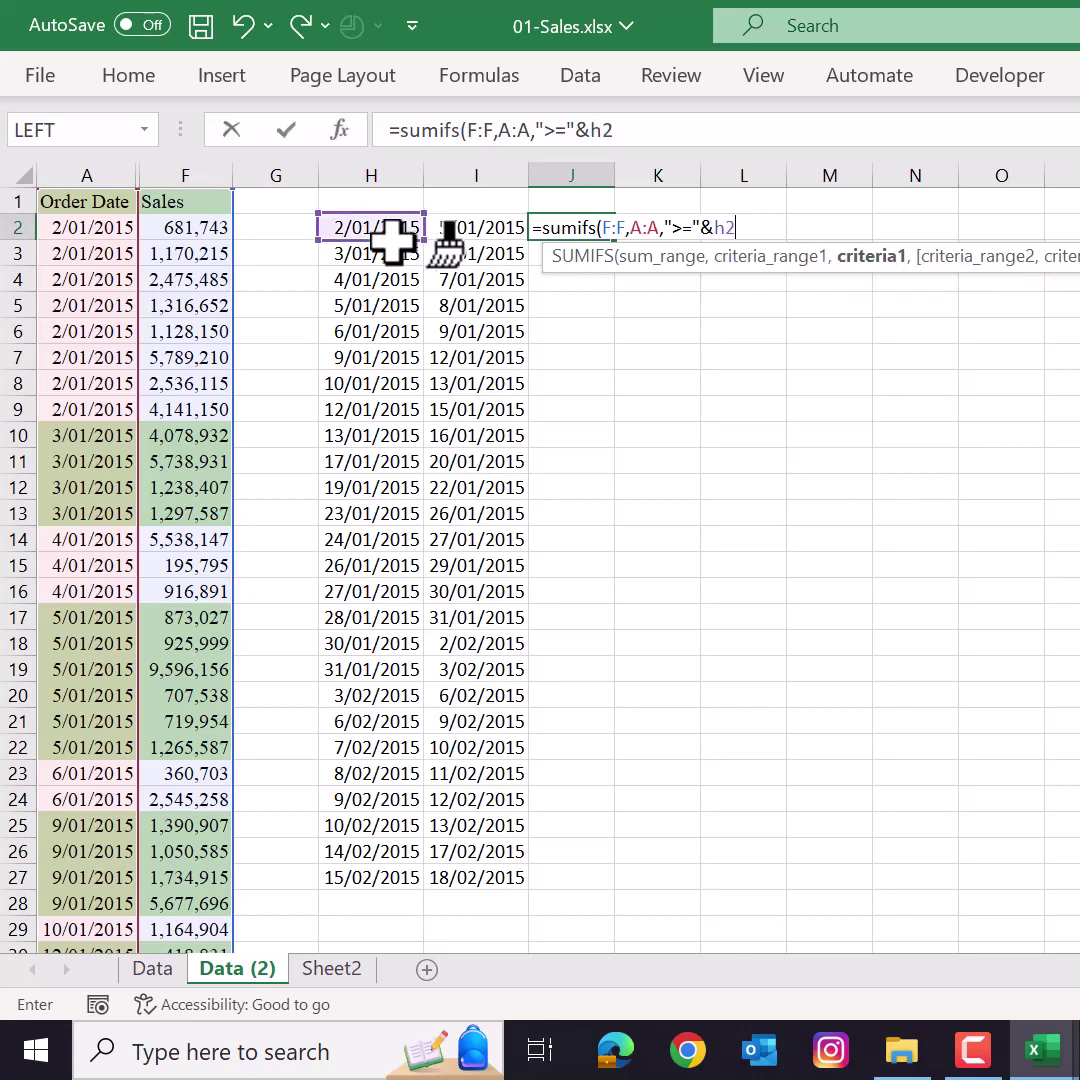
type("#,")
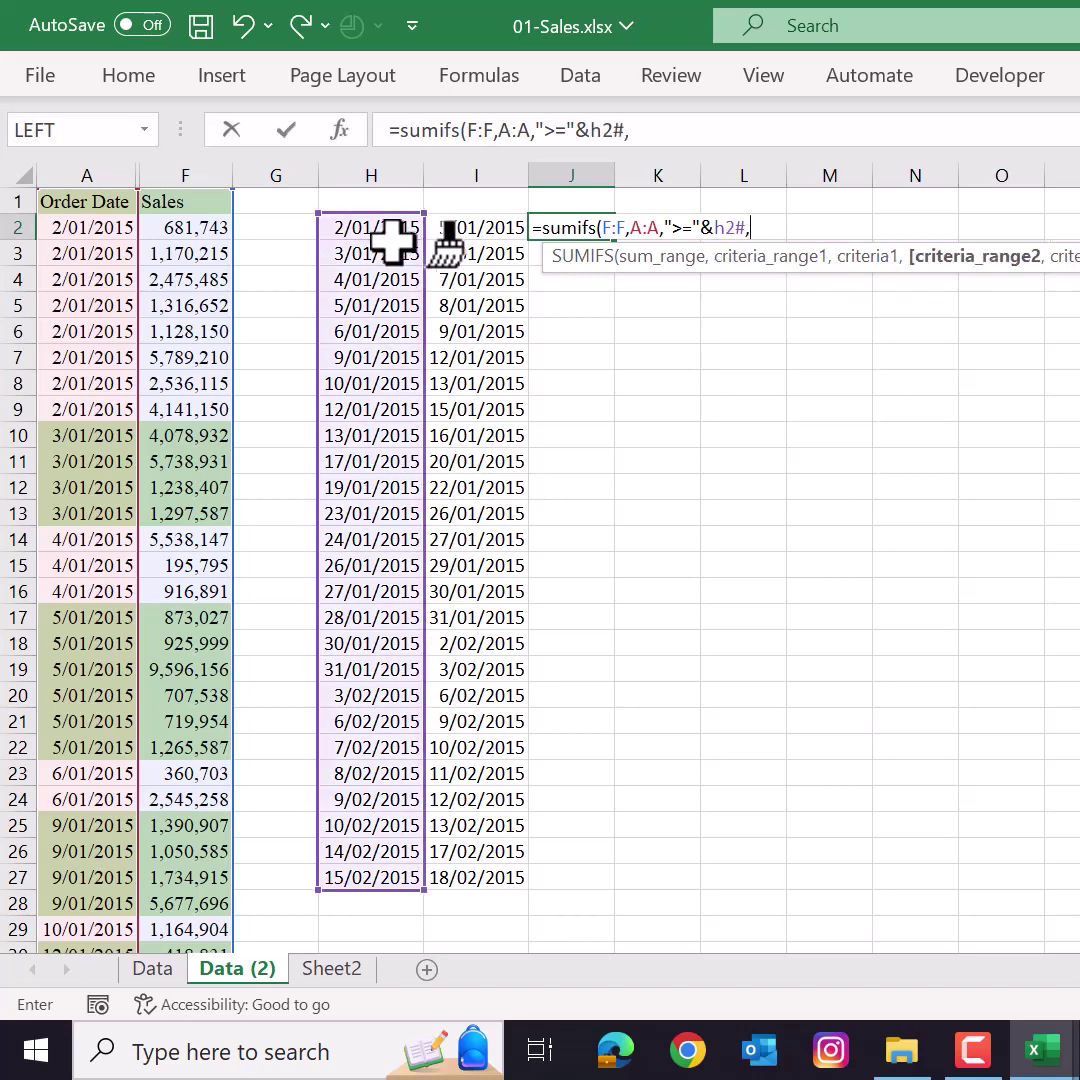
type("A:A,")
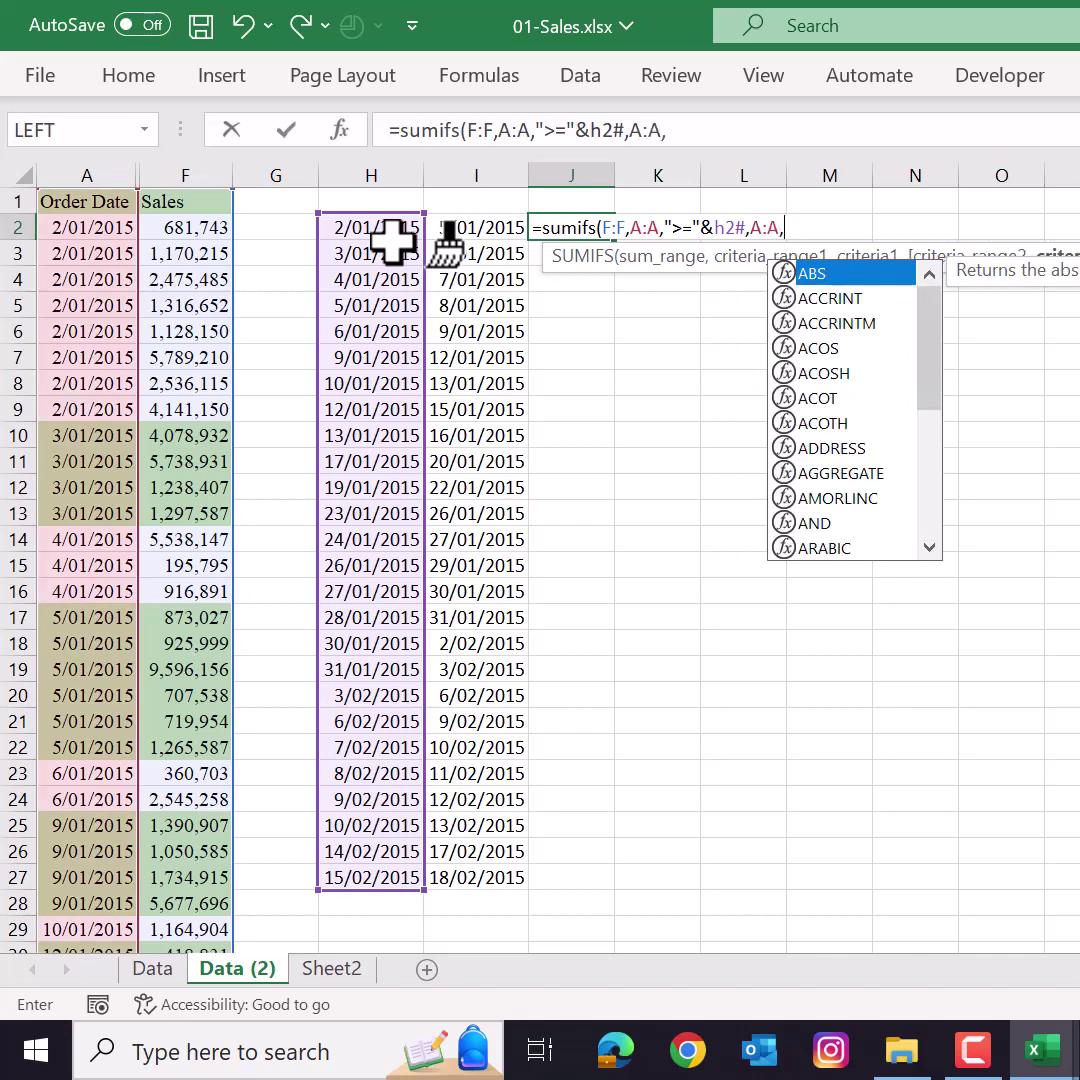
type("\"<=\"")
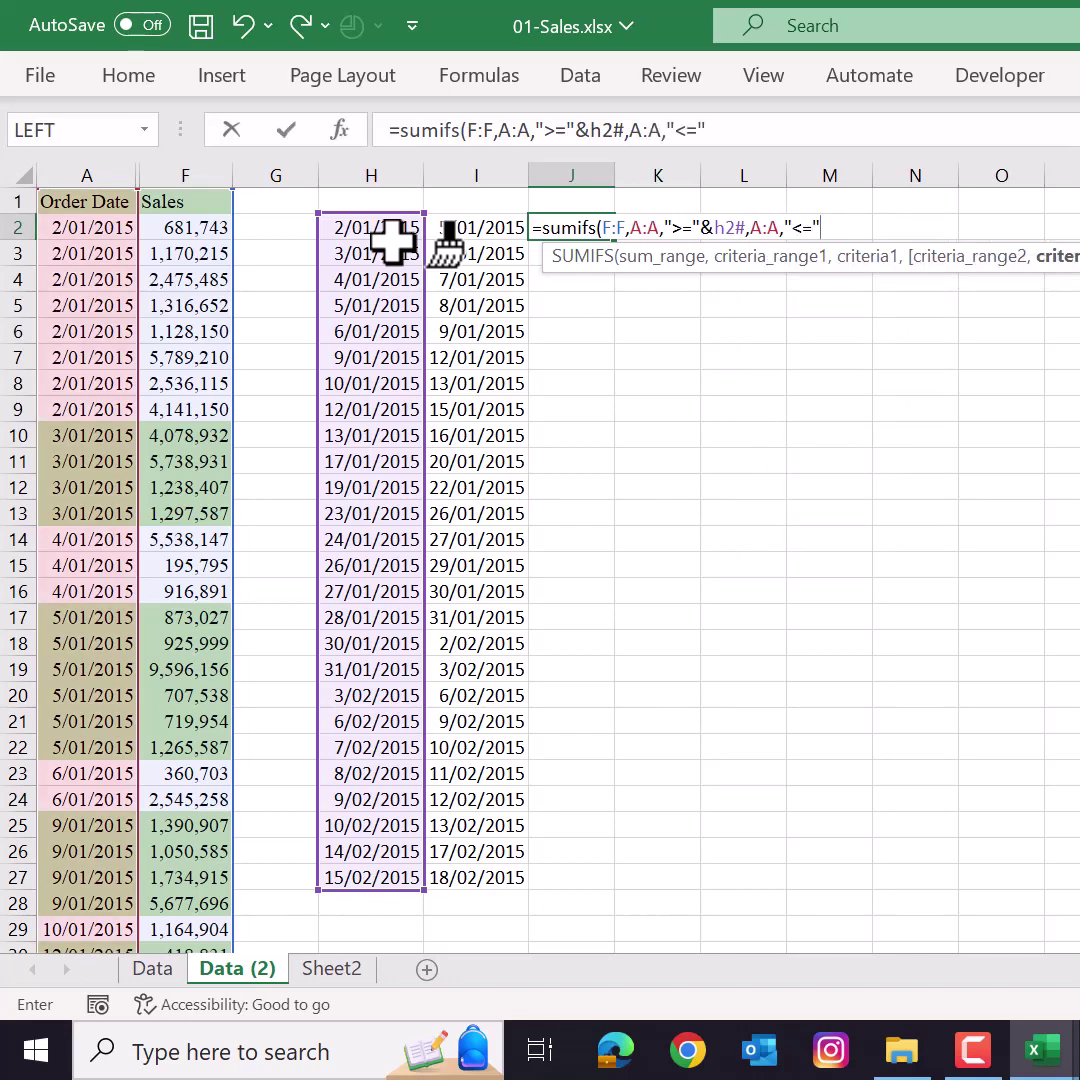
type("&")
left_click(495, 231)
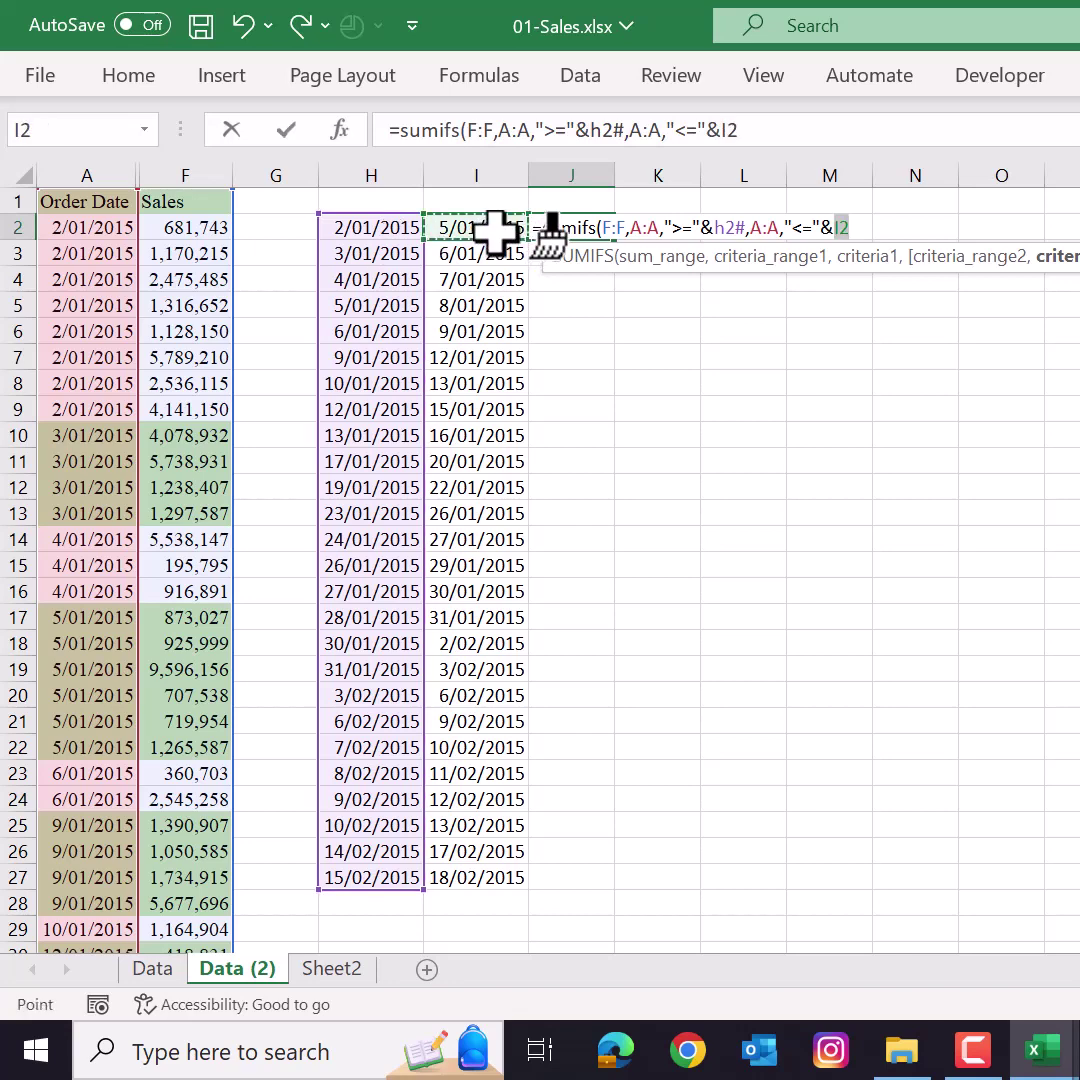
type("#")
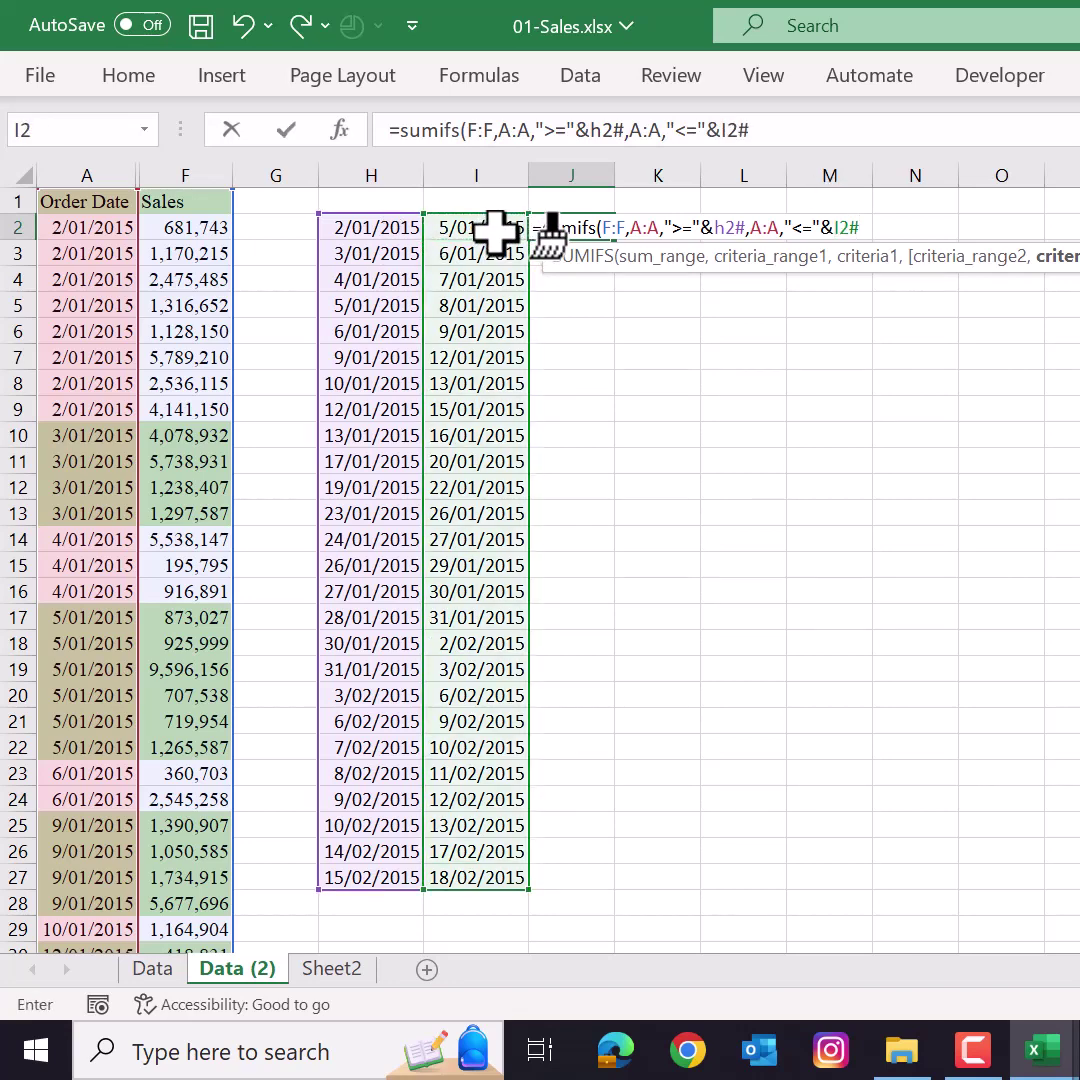
type(")")
key("Return")
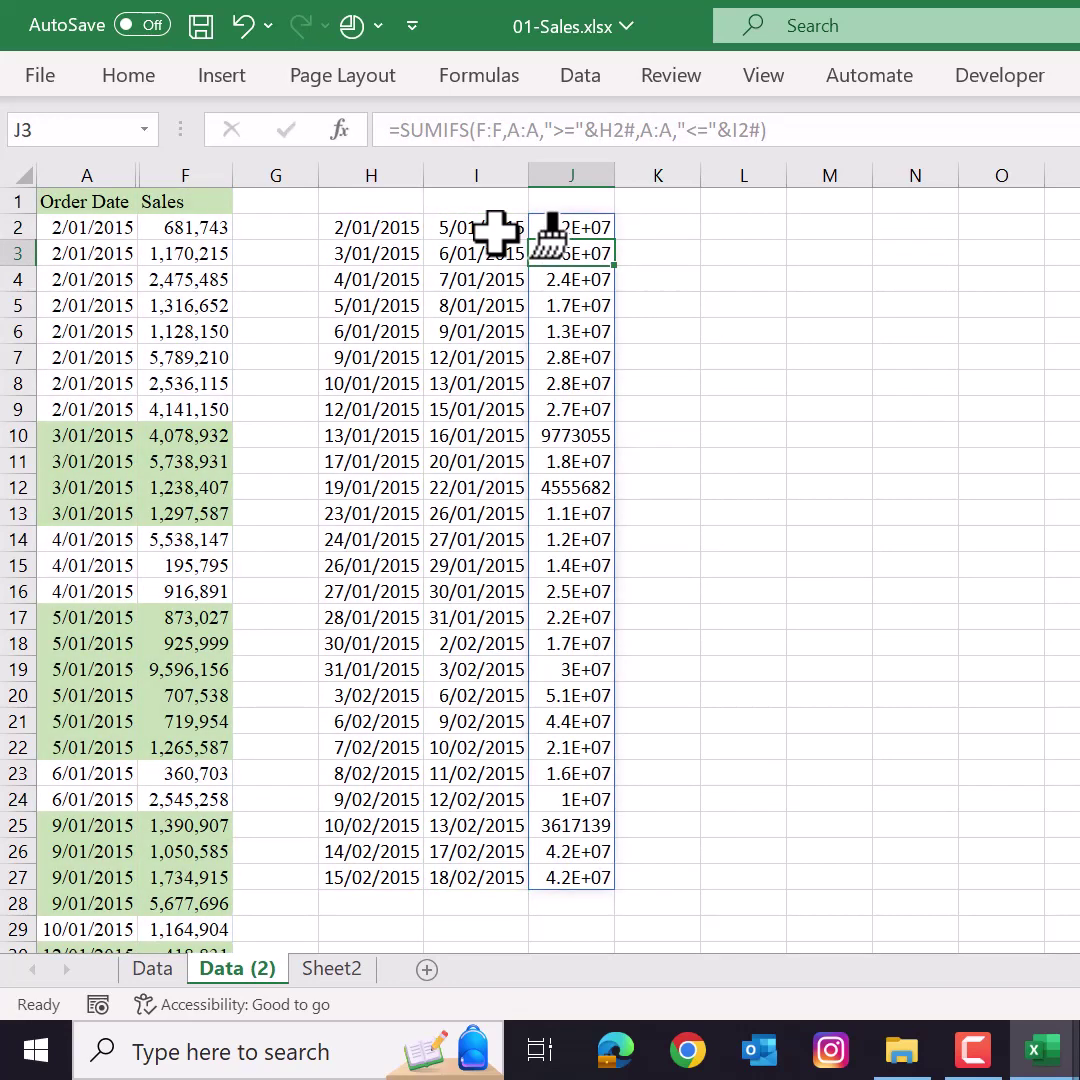
- Enter =MAX(J2#) in cell M2 to return the highest of the date-window totals
key("Up")
key("Right")
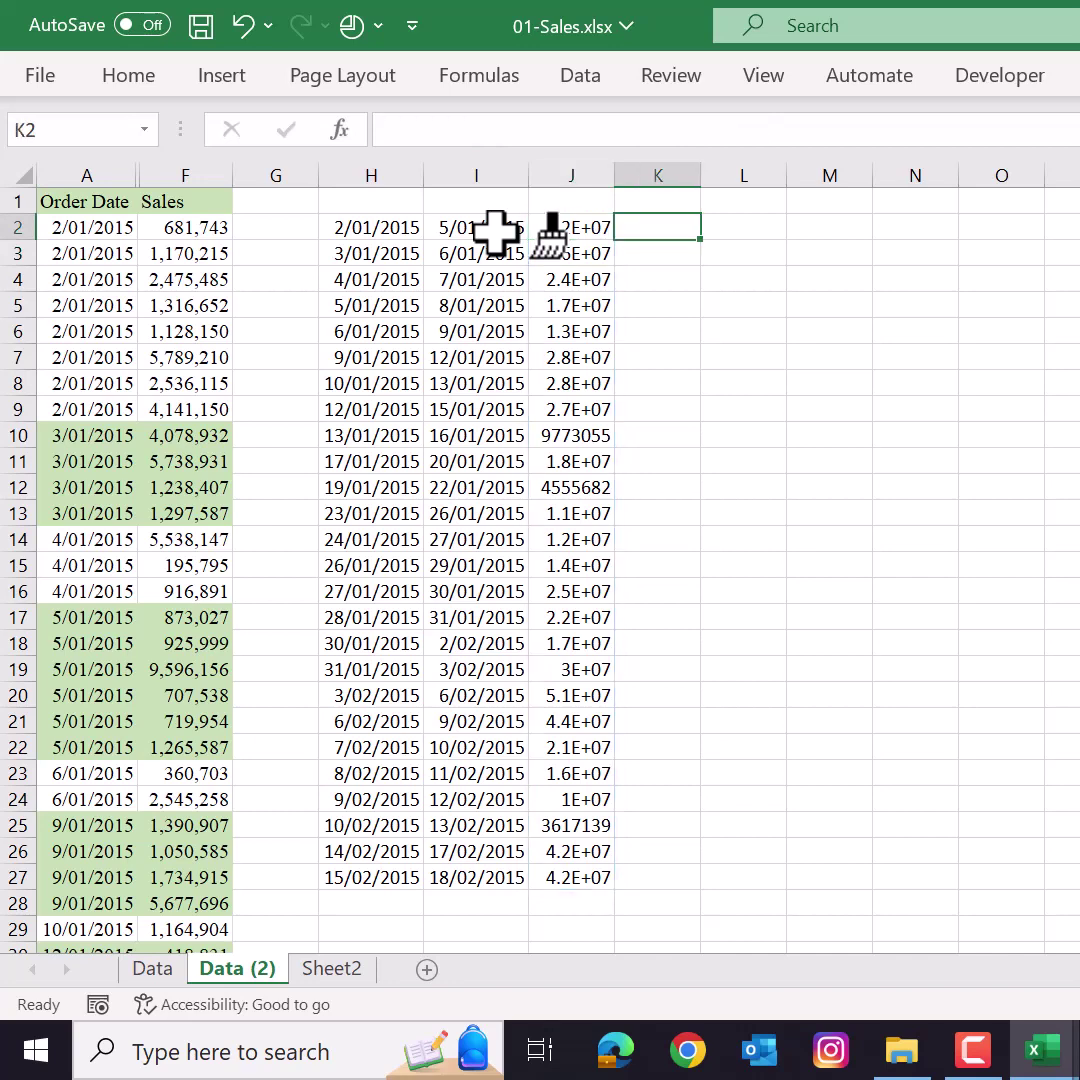
key("Left")
key("Right")
key("Right")
key("Right")
type("=max(")
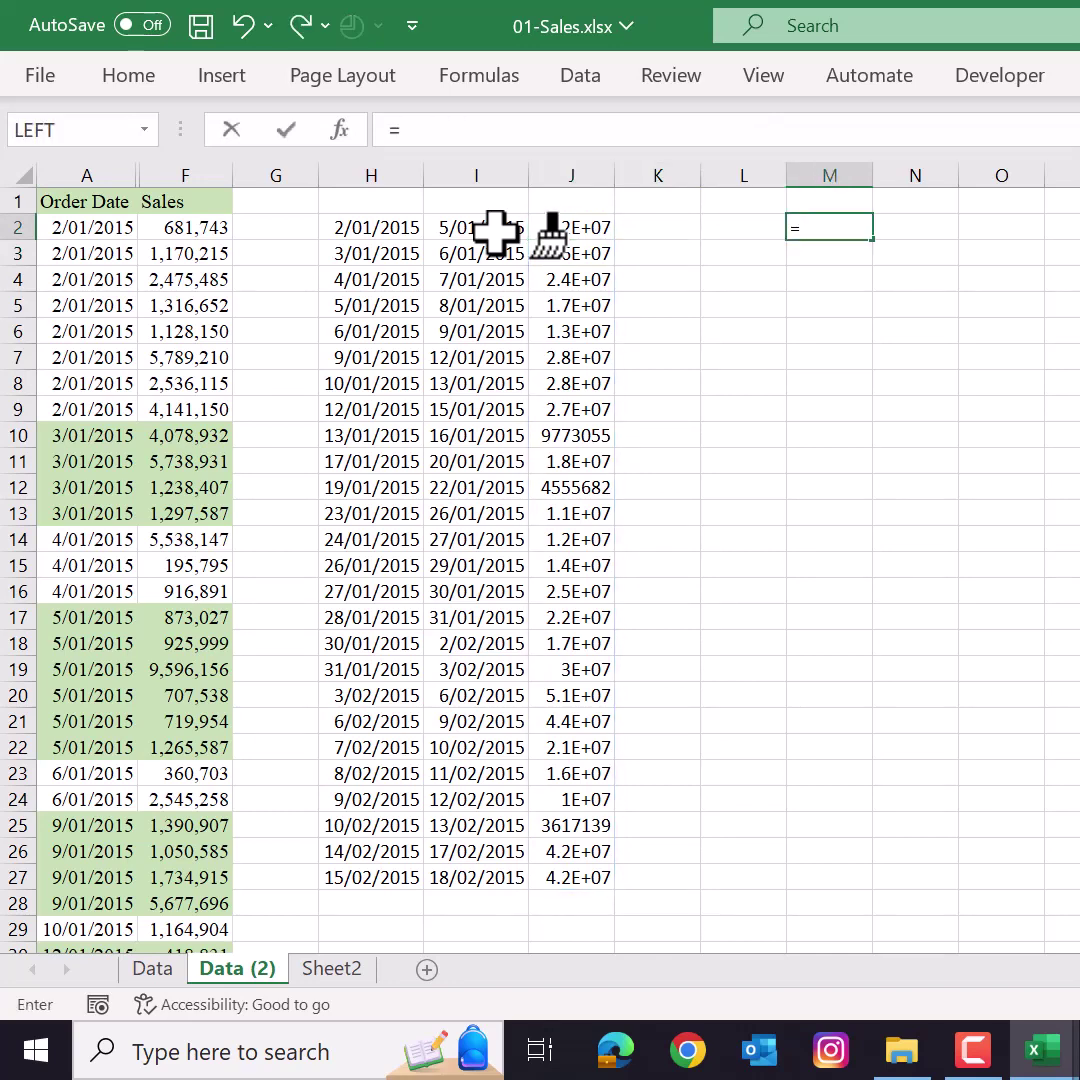
key("Left")
key("Left")
key("Left")
key("Left")
key("Left")
key("Right")
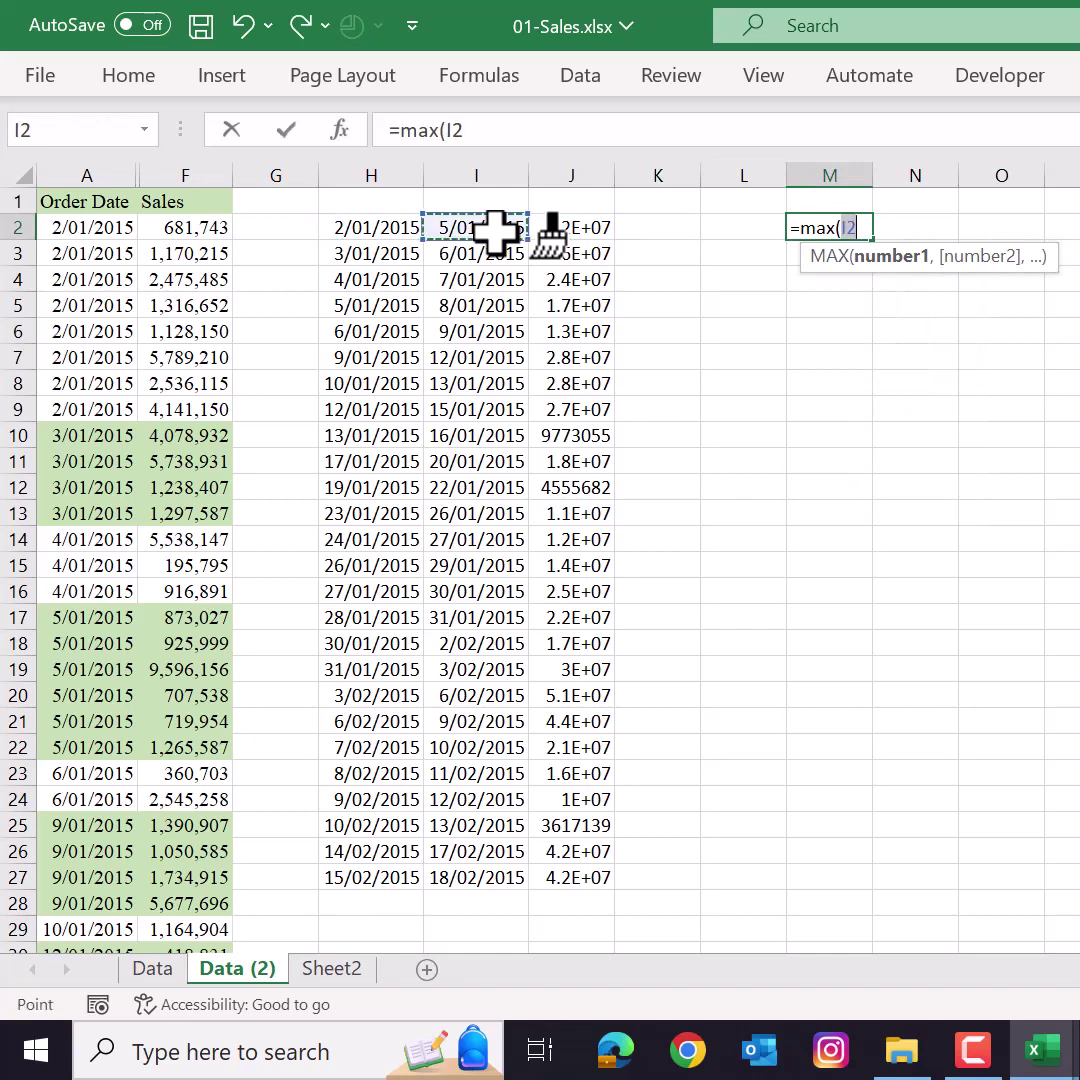
key("Right")
key("ctrl+shift+Down")
key("Return")
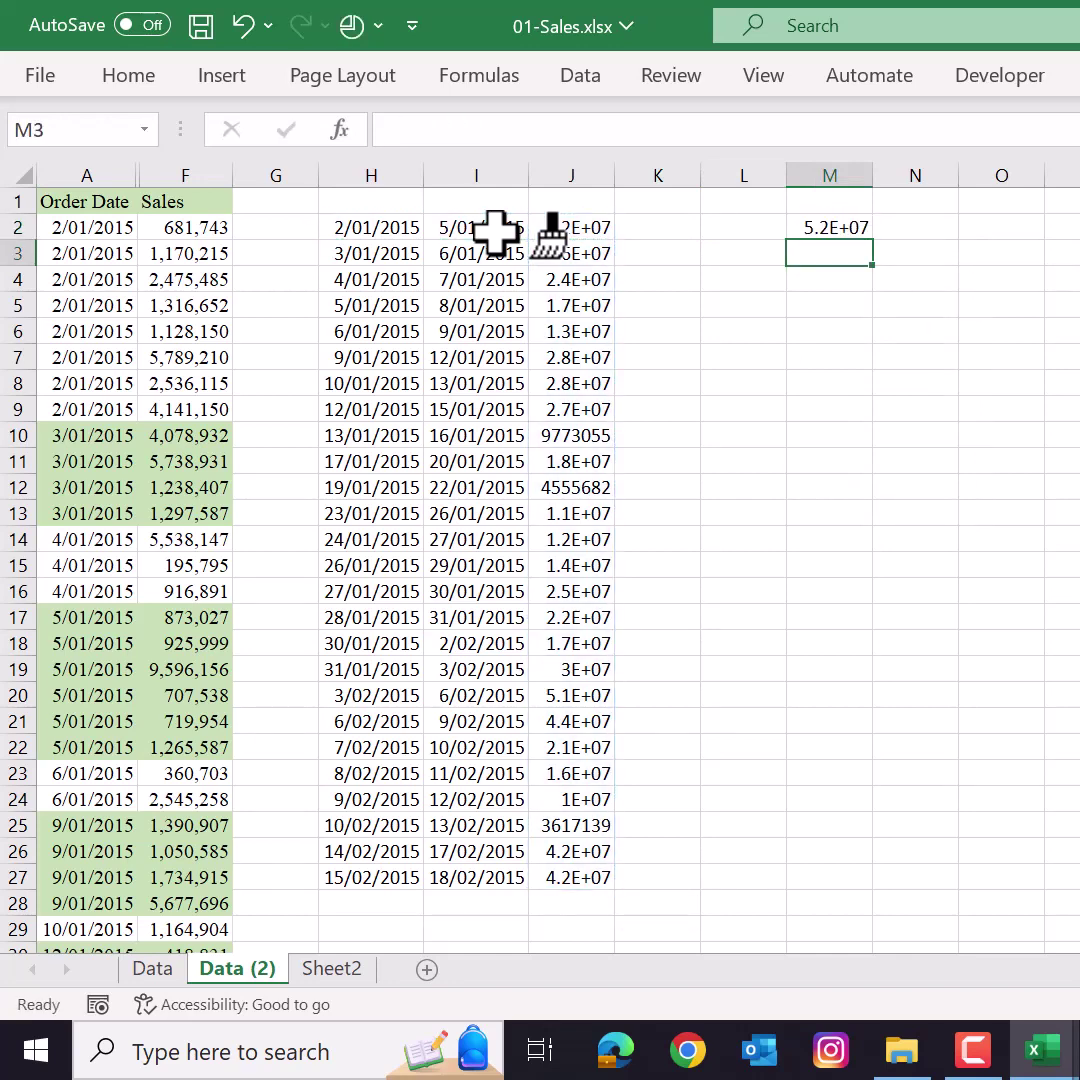
key("Up")
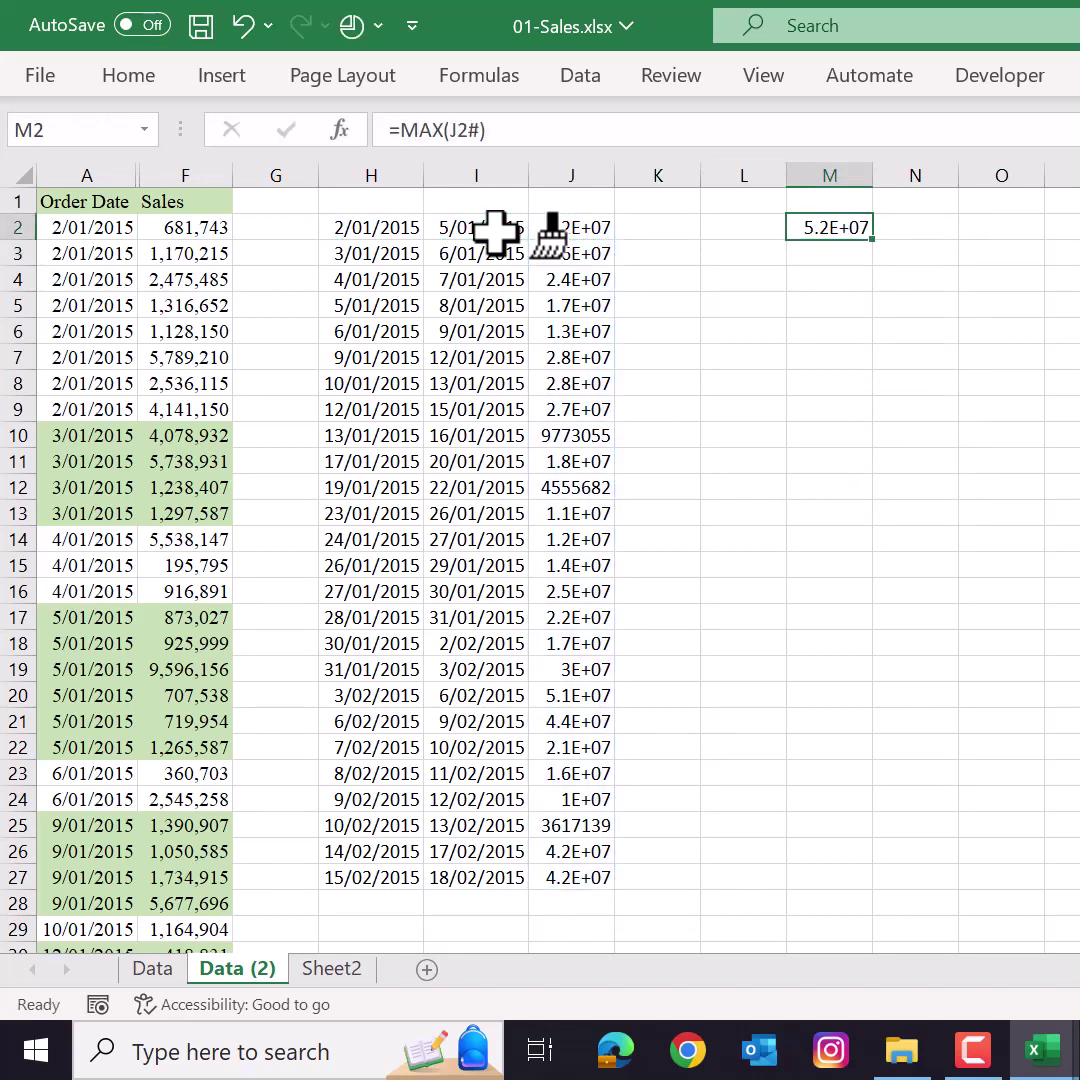
- Start an XLOOKUP formula in cell M3 with M2 as the lookup value and J2# as the lookup array
left_click(818, 250)
type("=")
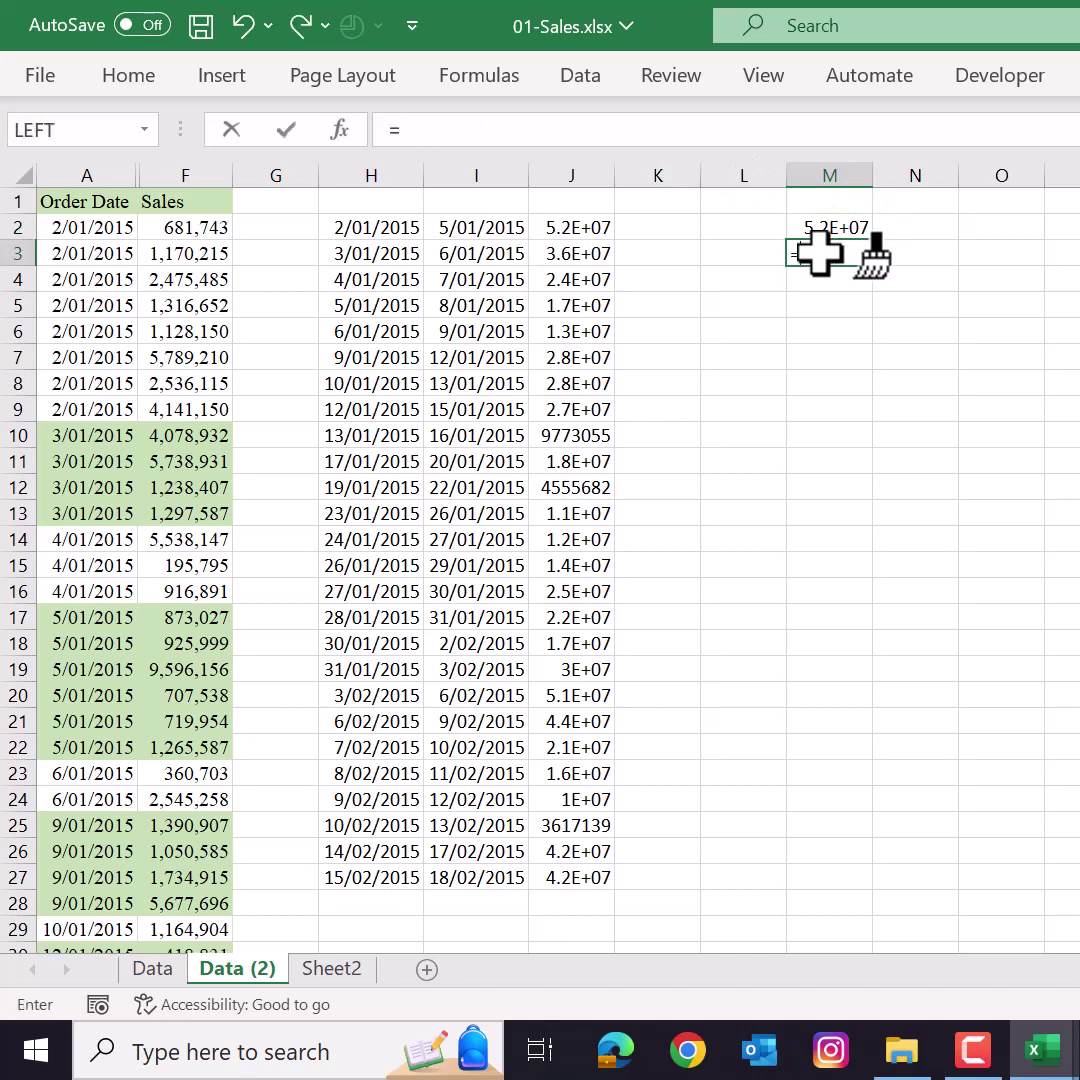
type("xlo")
key("Tab")
key("Up")
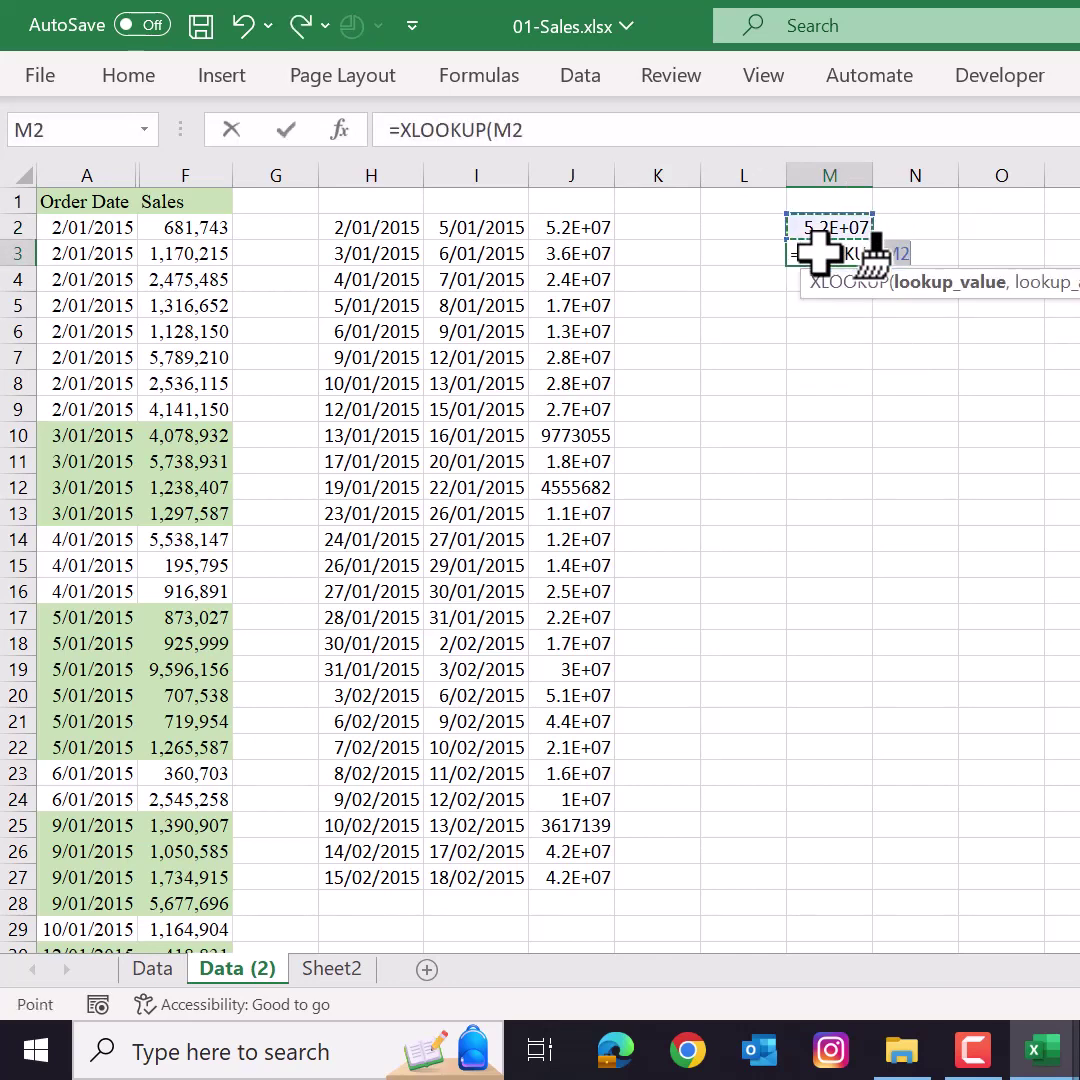
type(",")
key("Left")
key("Left")
key("Left")
key("Up")
key("ctrl+shift+Down")
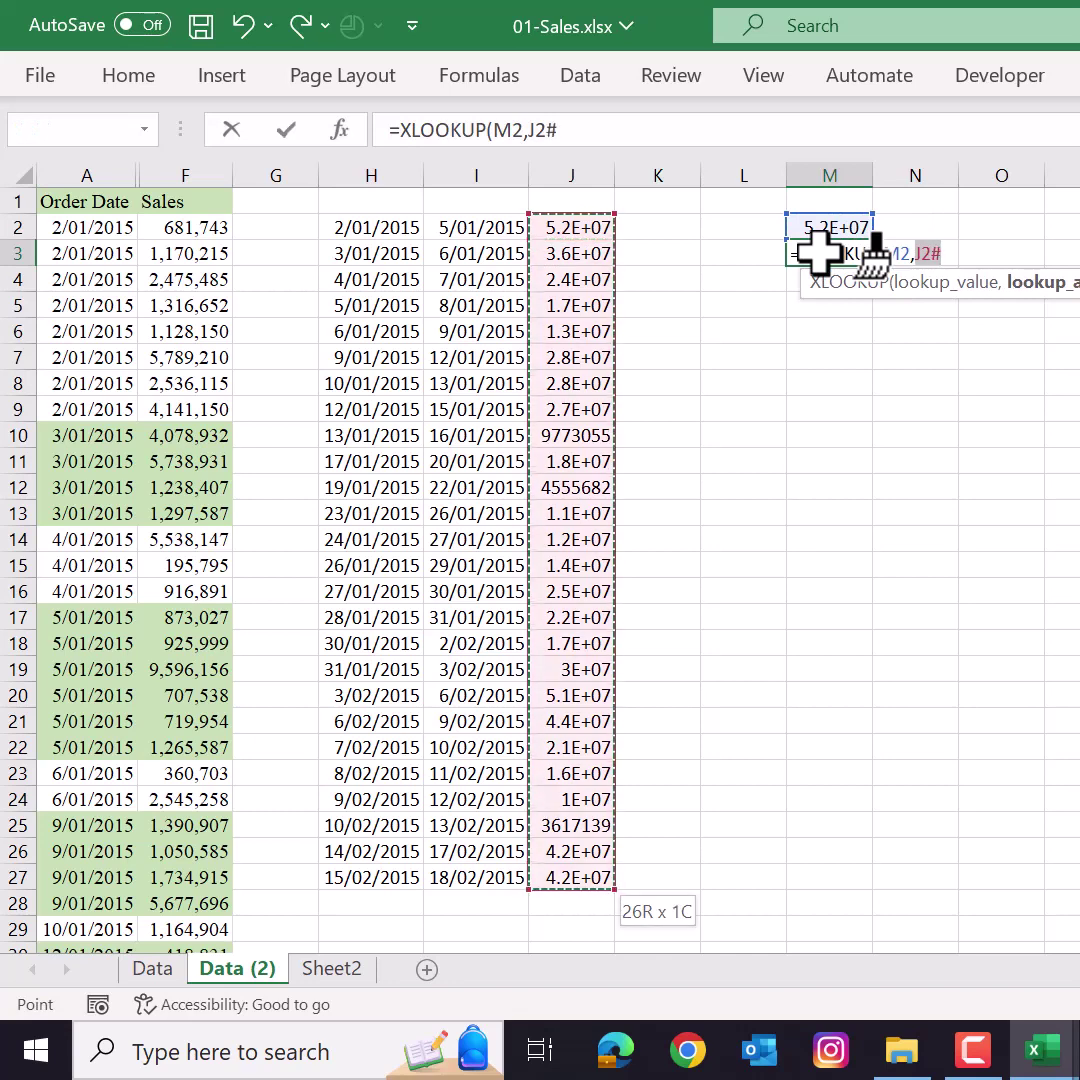
- Complete the XLOOKUP in M3 with return range H2:I27, no not-found value and exact match mode 0
type(",")
key("Left")
key("Left")
key("Left")
key("Left")
key("Left")
key("Up")
key("ctrl+shift+Down")
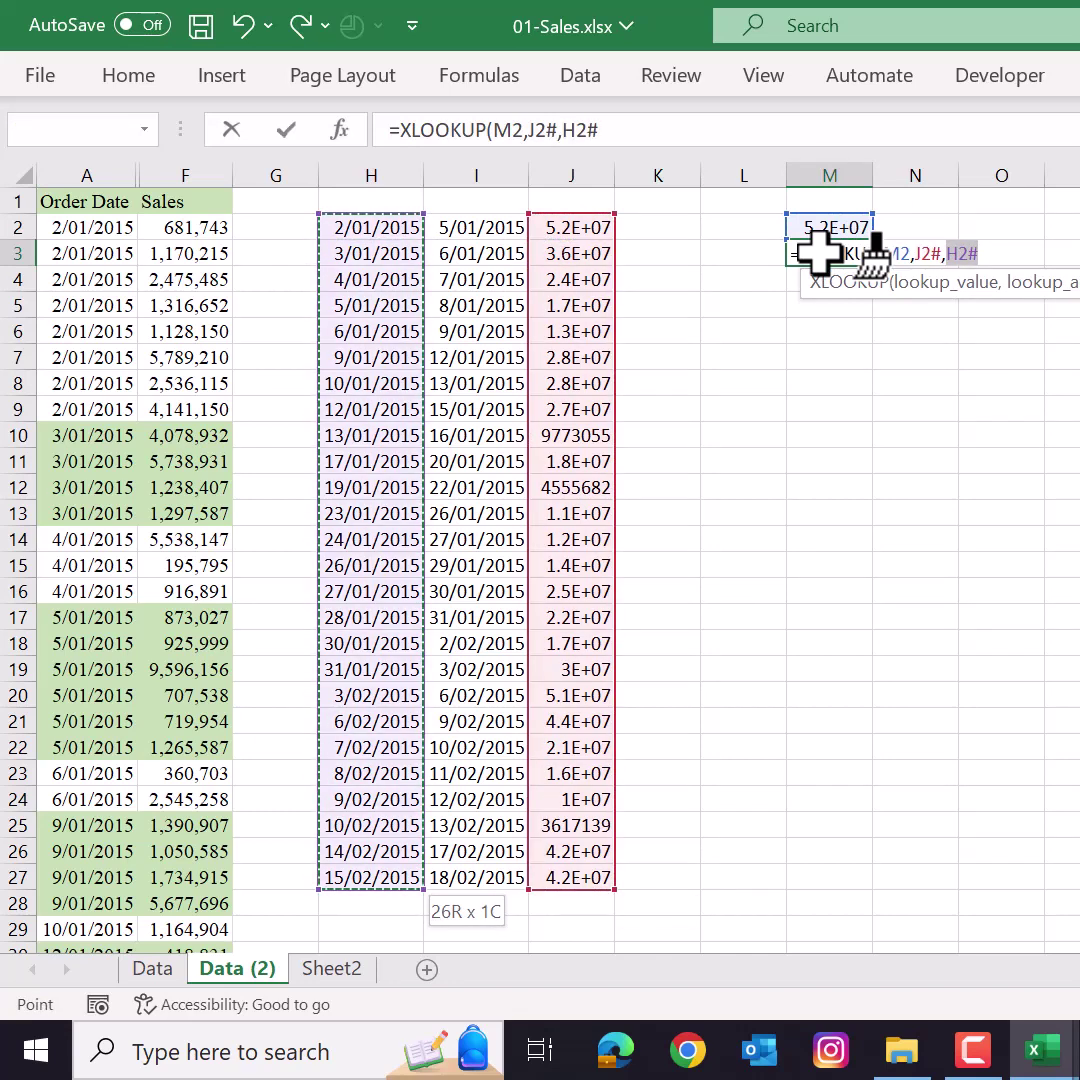
key("shift+Right")
type(",")
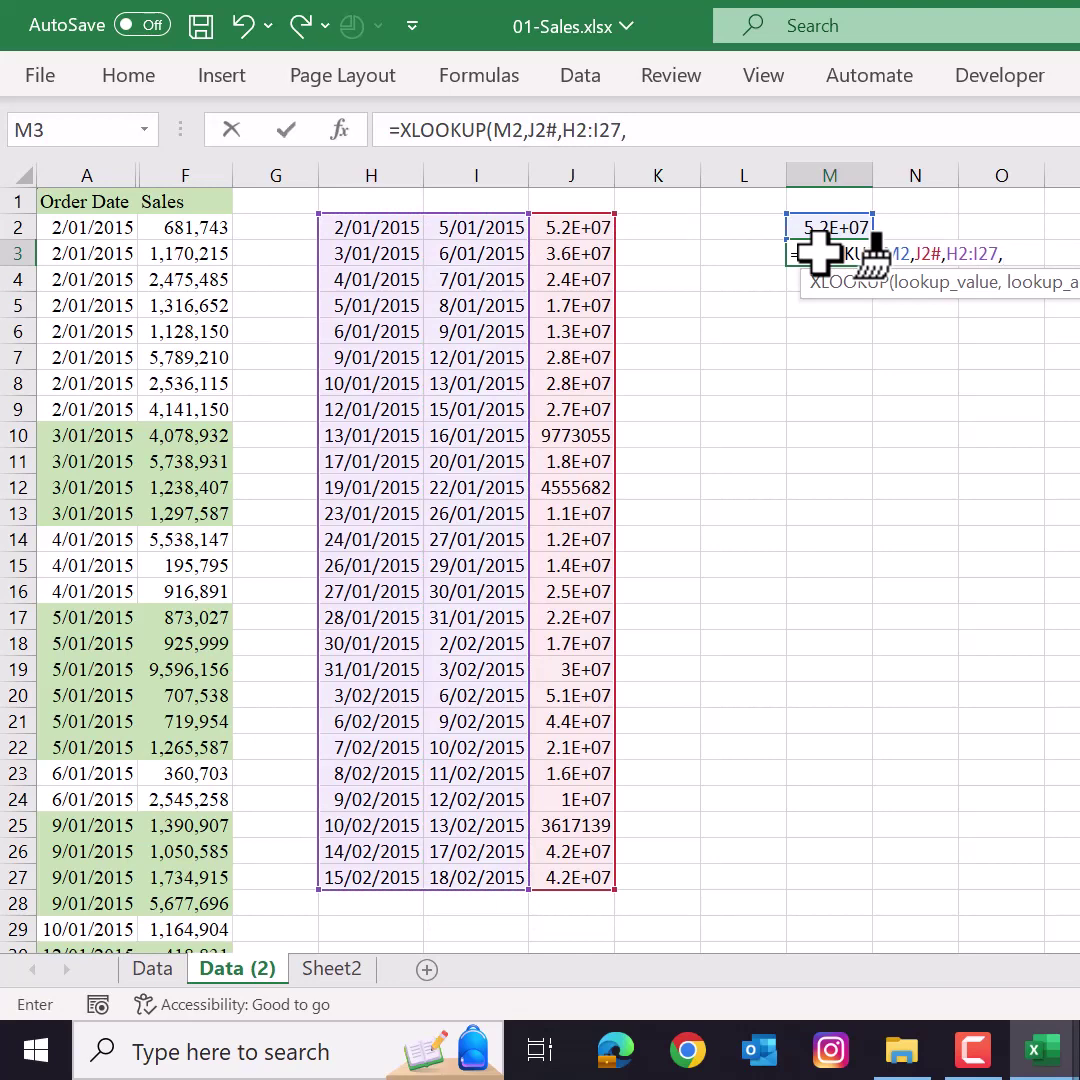
type(",")
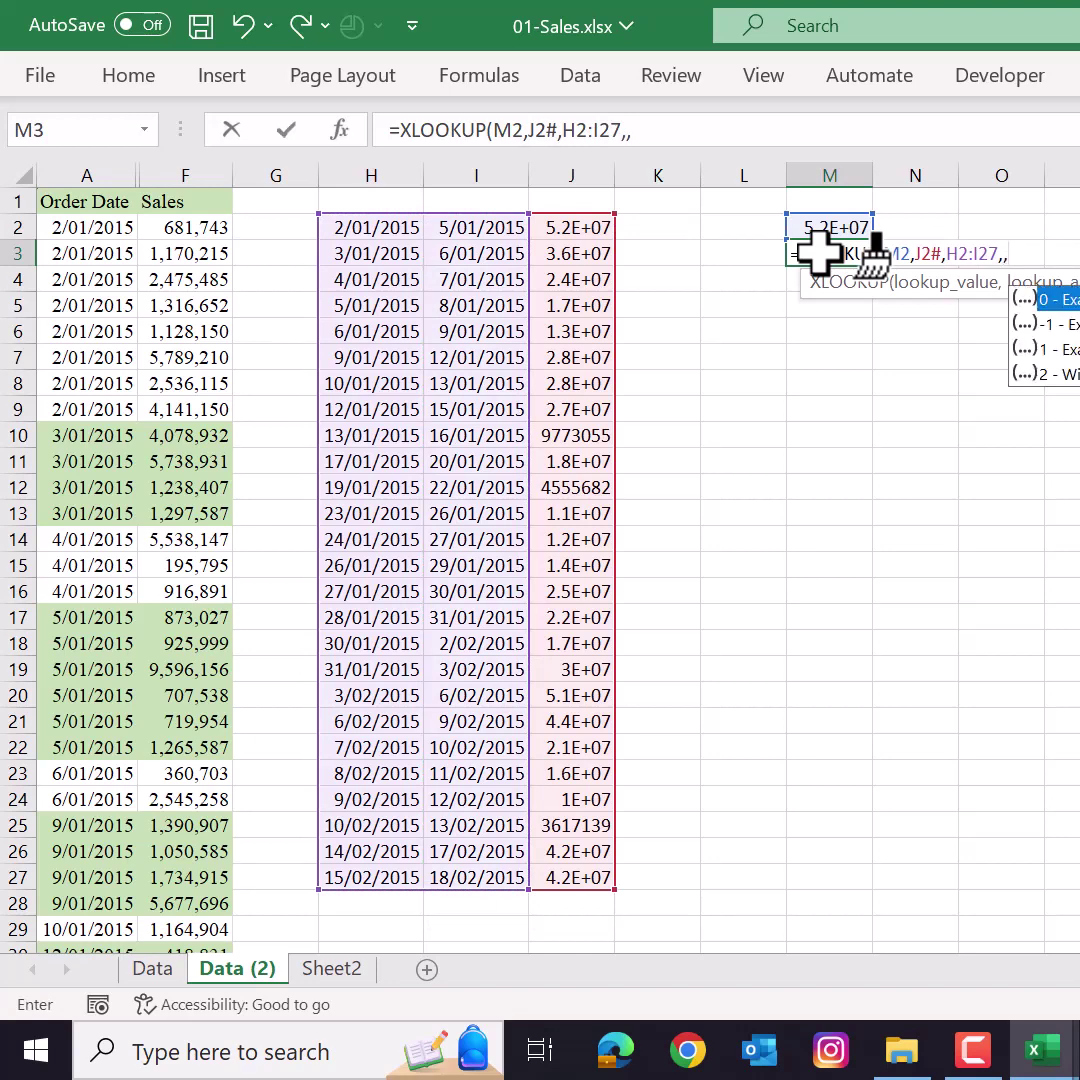
type("0)")
key("Return")
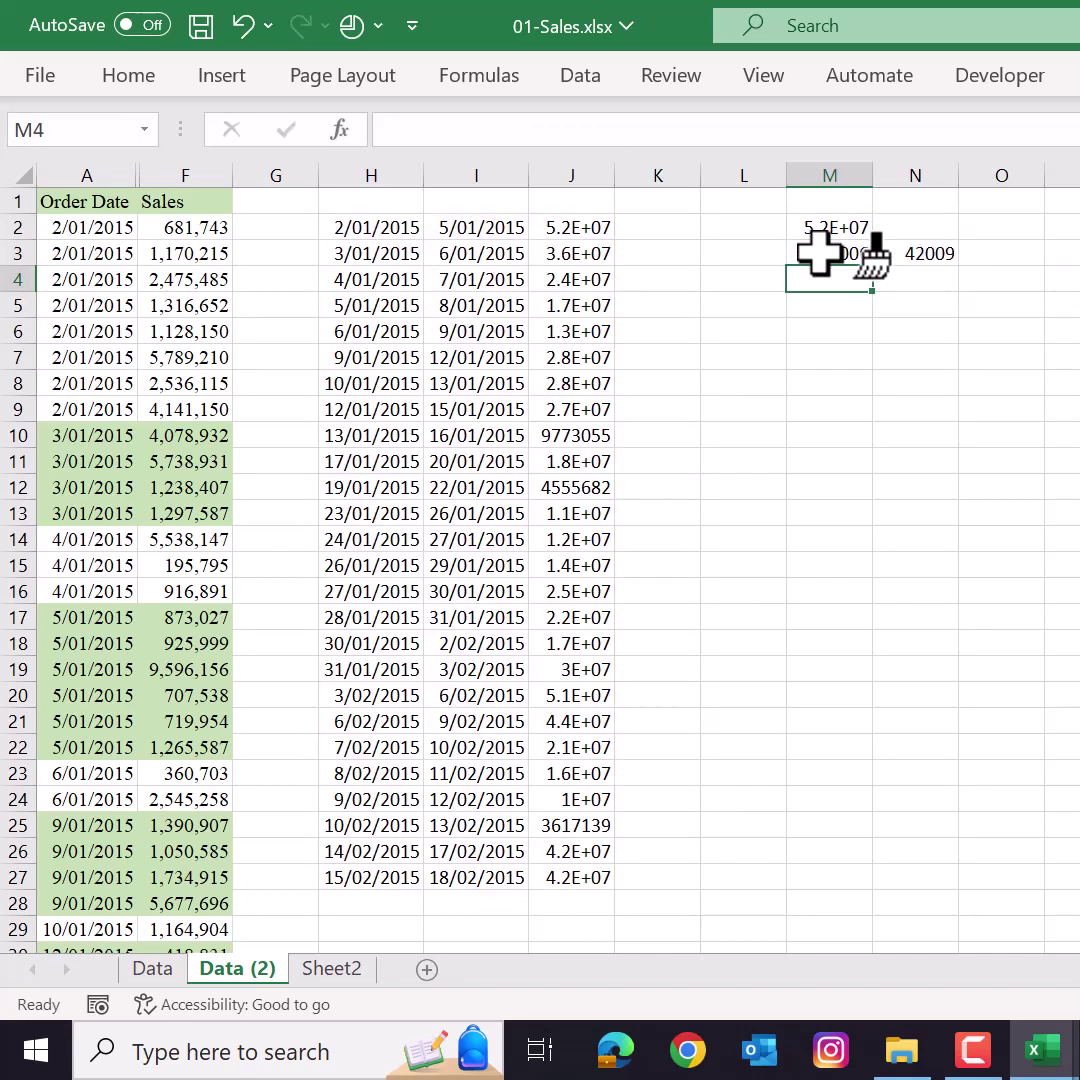
- Copy column H's date formatting onto the lookup results in M3:N3 and fit columns M and N to their contents
key("Up")
key("shift+Right")
left_click(340, 280)
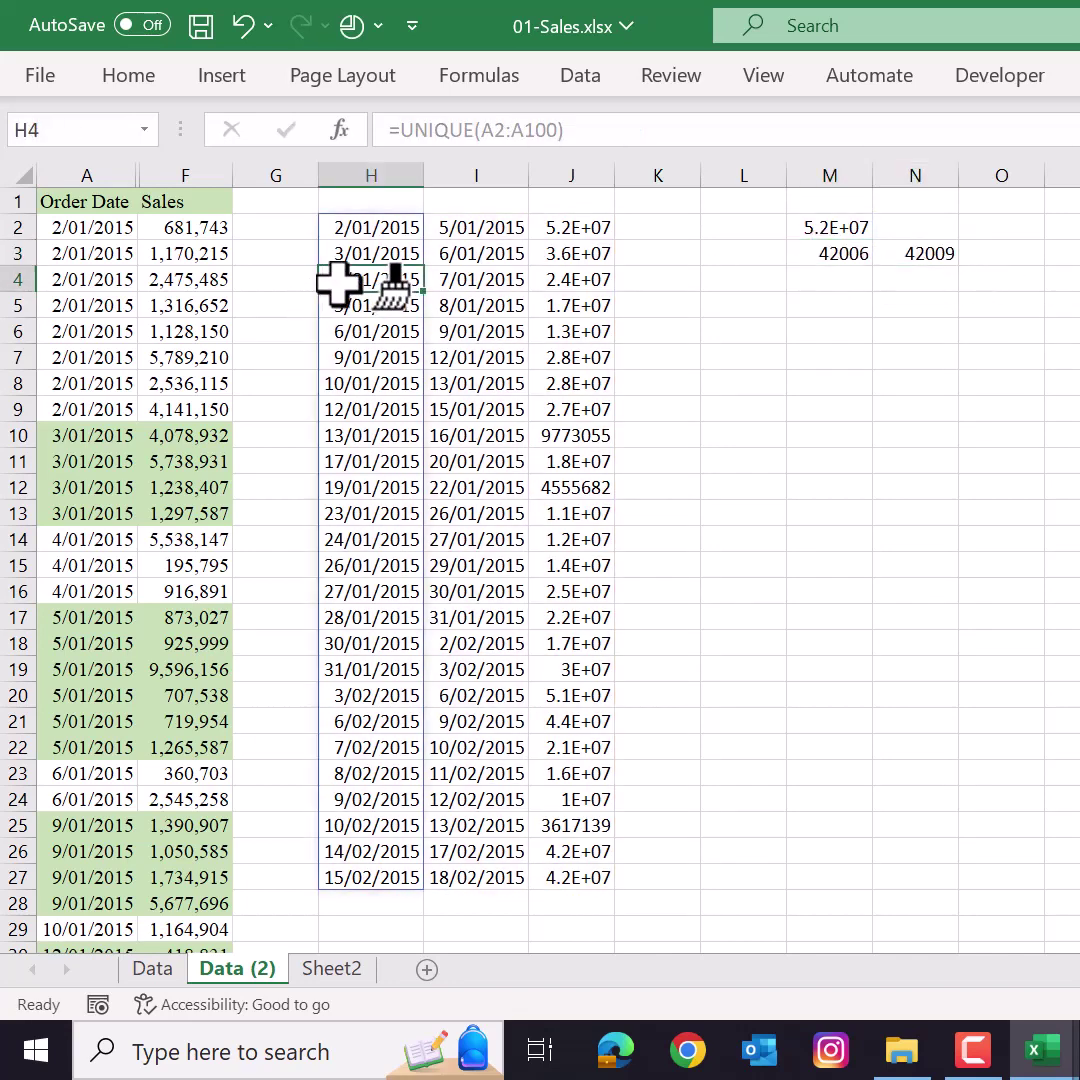
left_click(145, 88)
left_click(88, 186)
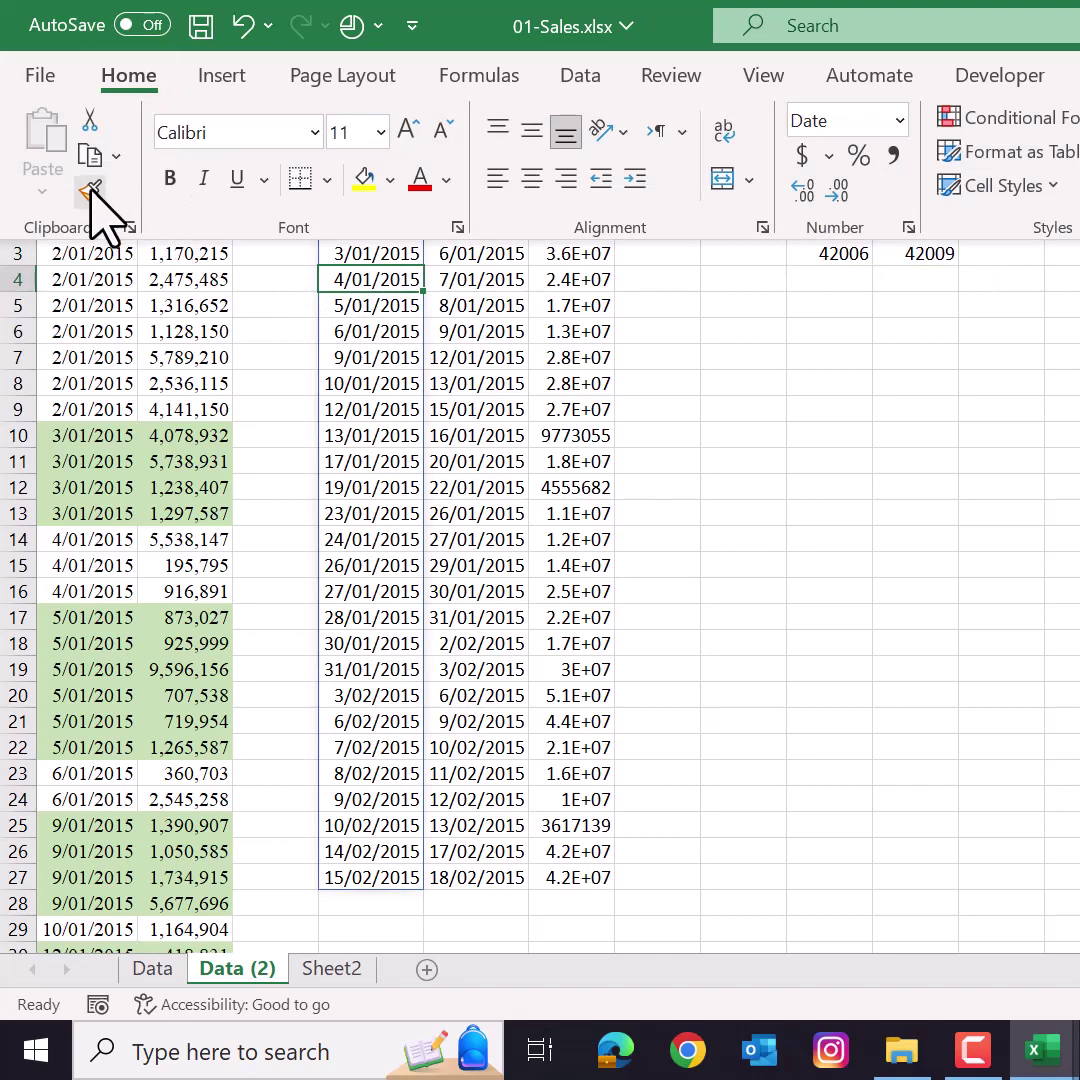
mouse_move(836, 250)
left_mouse_down()
mouse_move(880, 254)
mouse_move(857, 192)
mouse_move(942, 190)
left_mouse_up()
double_click(874, 179)
double_click(969, 175)
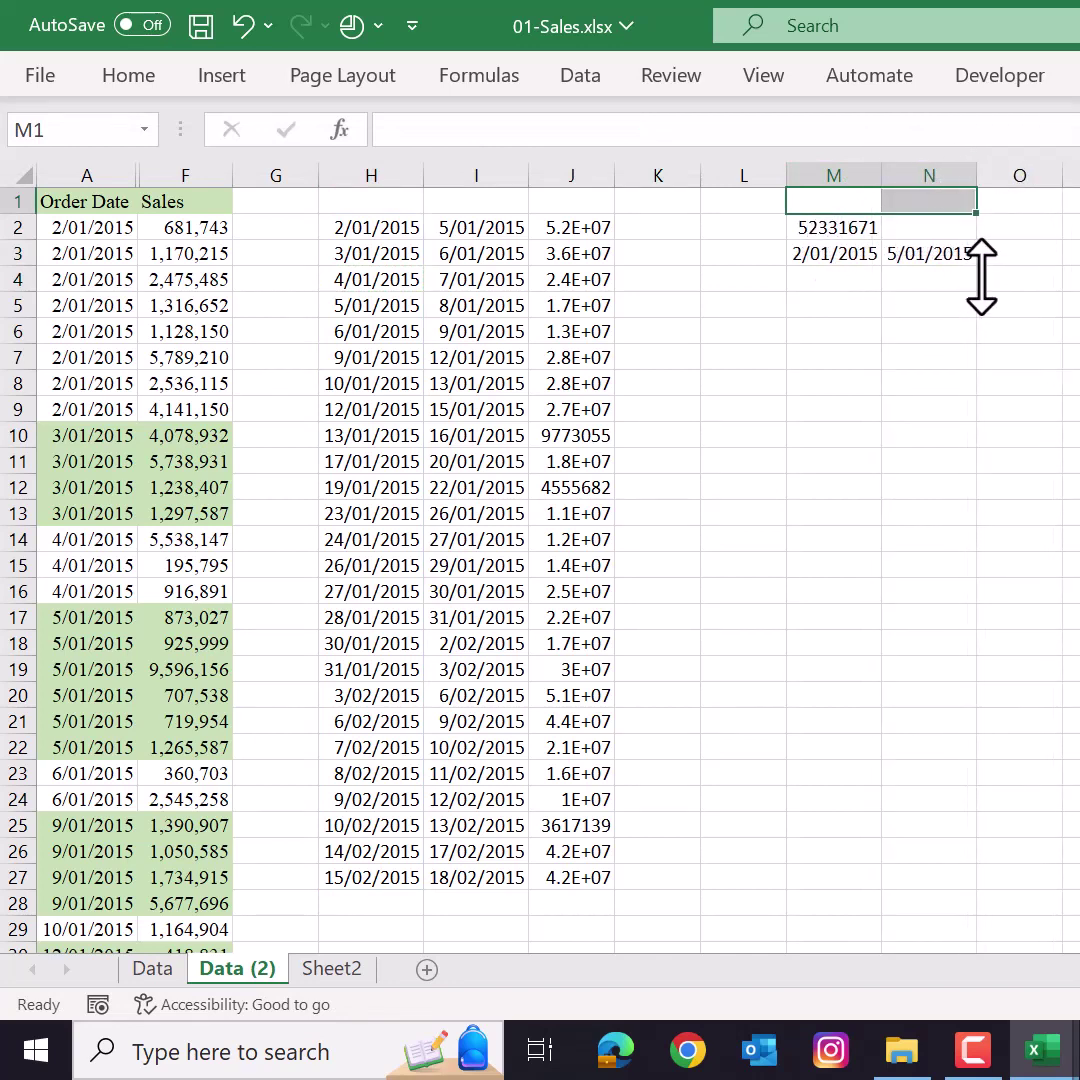
- Fit column J to its contents and format it as numbers with thousands separators and no decimals
left_click_drag(380, 227, 559, 212)
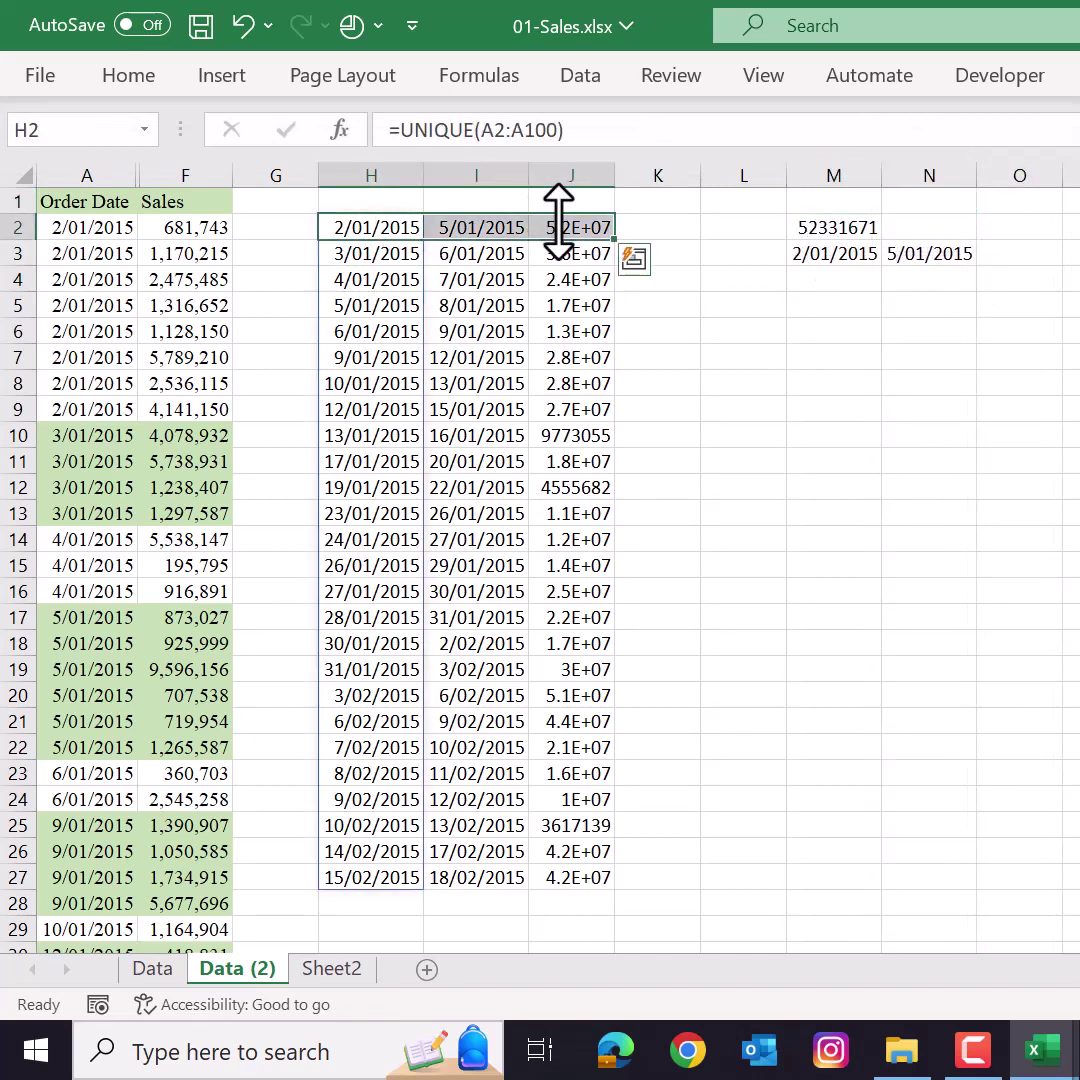
left_click(572, 222)
double_click(614, 175)
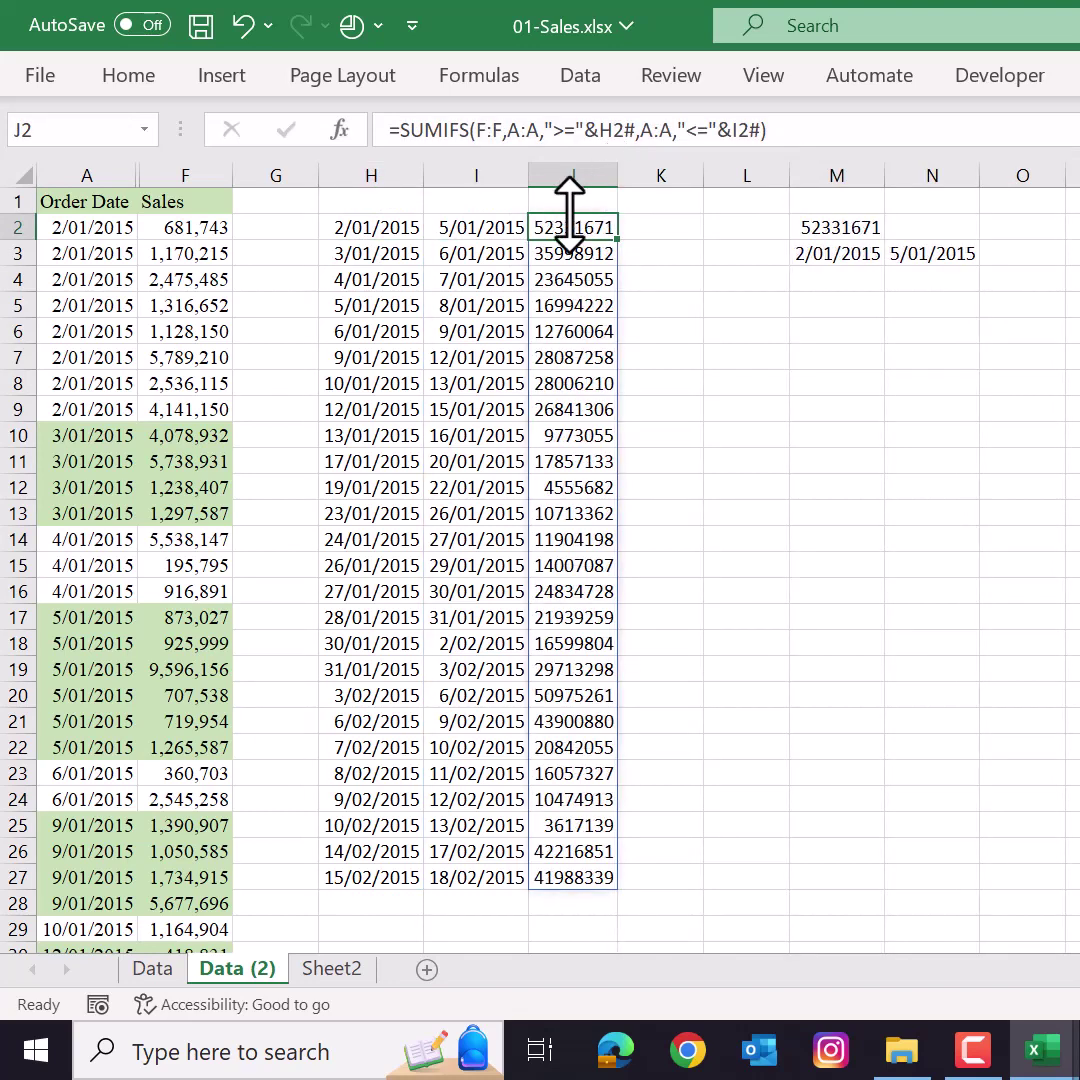
left_click(572, 176)
key("ctrl+shift+1")
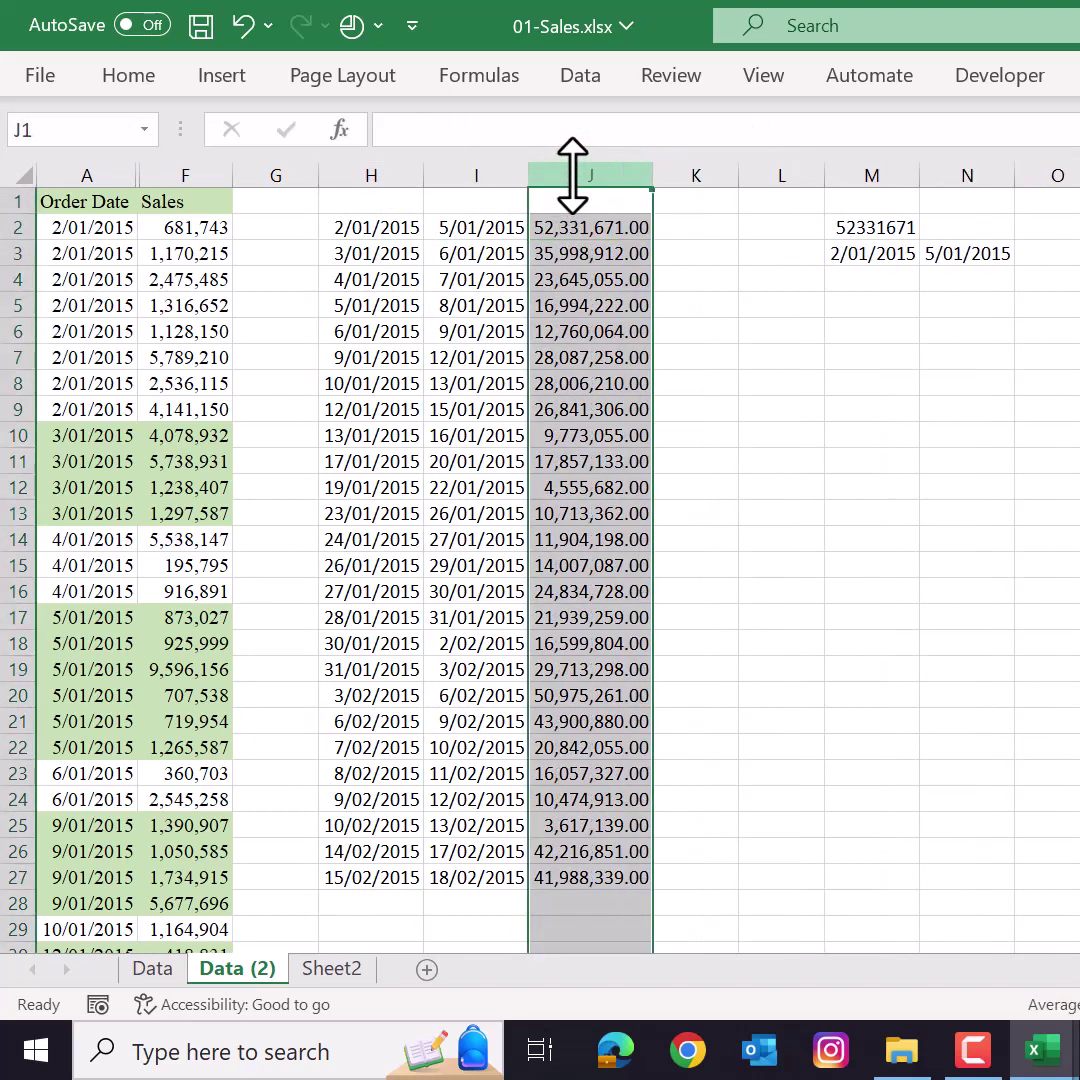
key("alt+h")
key("9")
key("F4")
- Apply green gradient data bars to the date-window totals in J2:J27
left_click(587, 332)
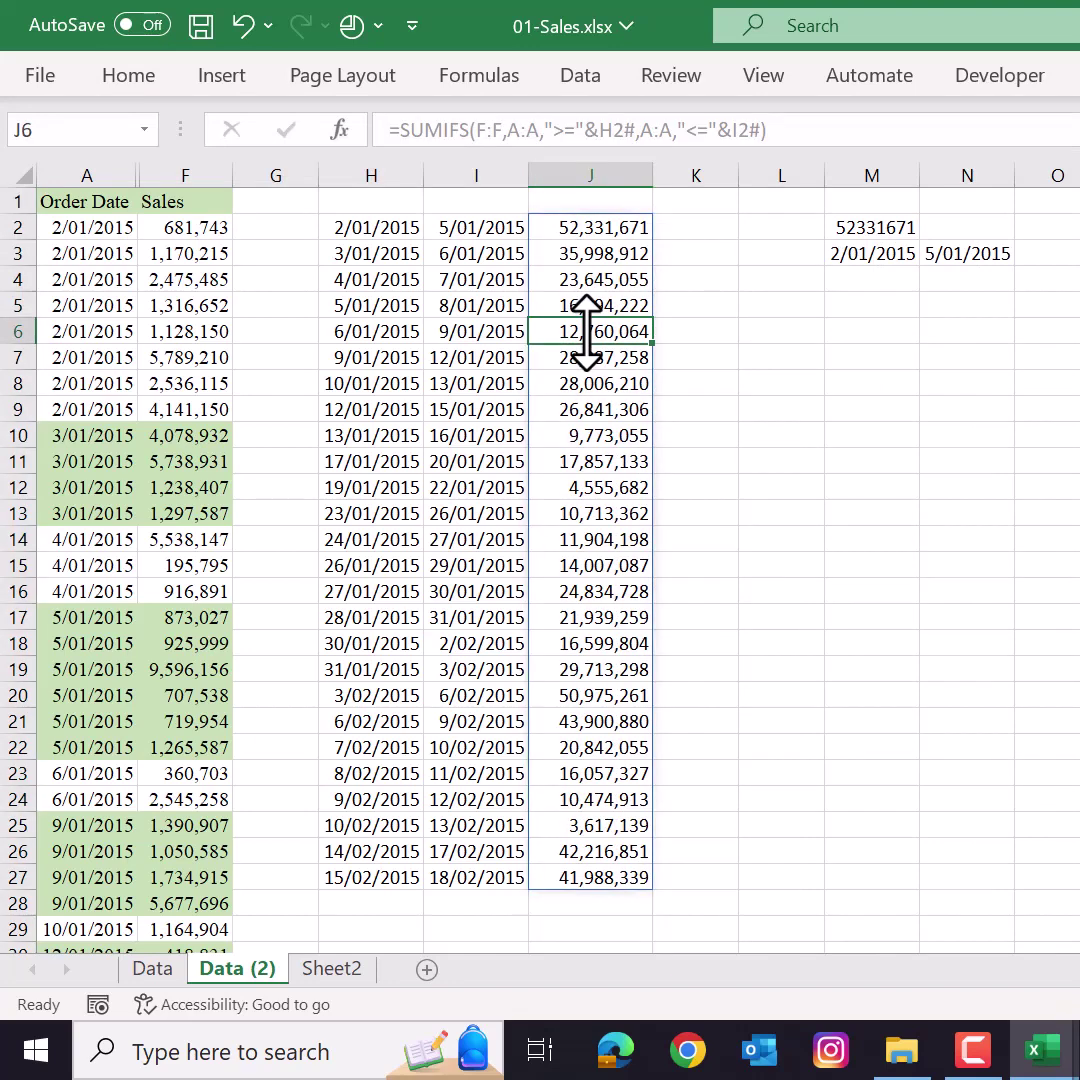
key("ctrl+Up")
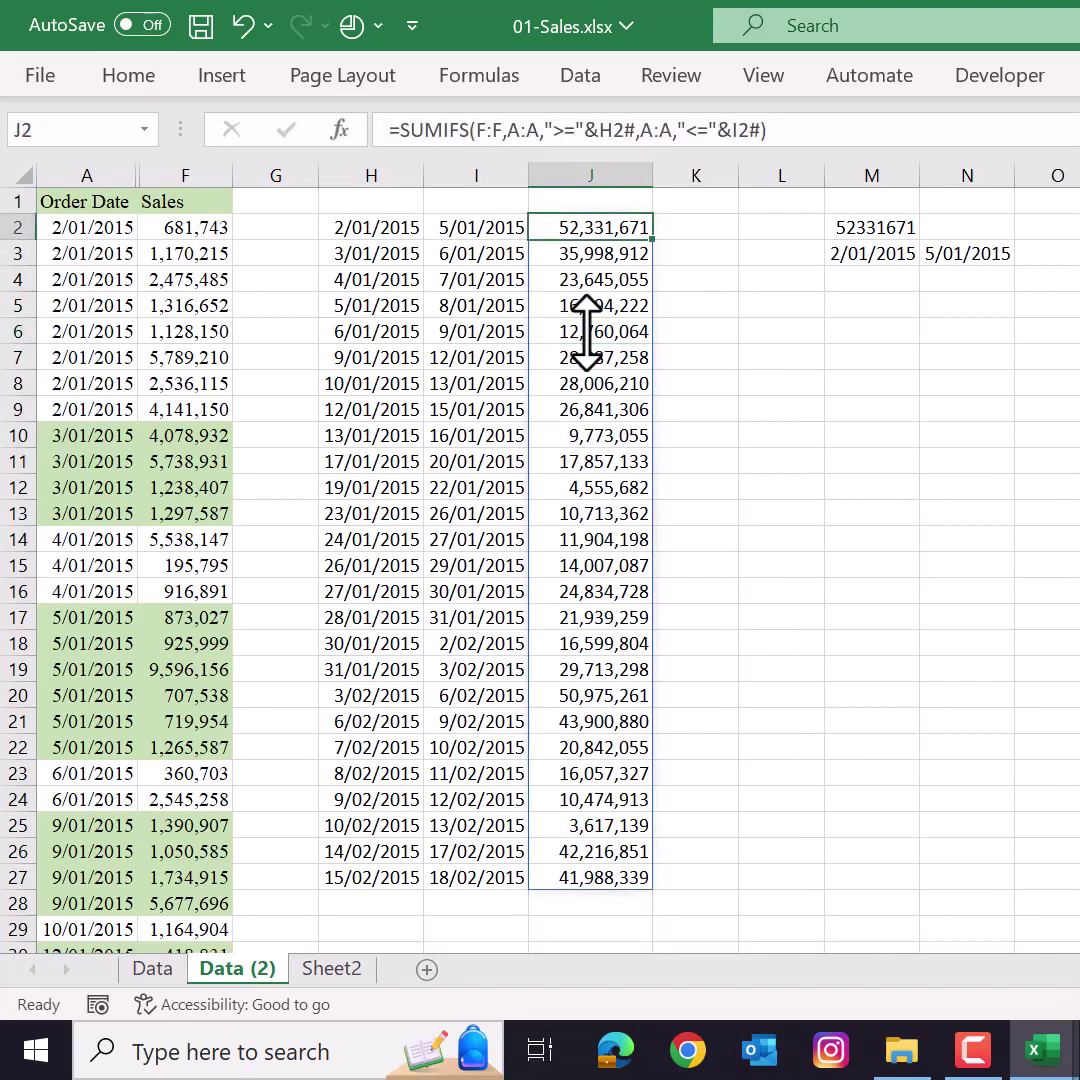
key("ctrl+shift+Down")
left_click(138, 78)
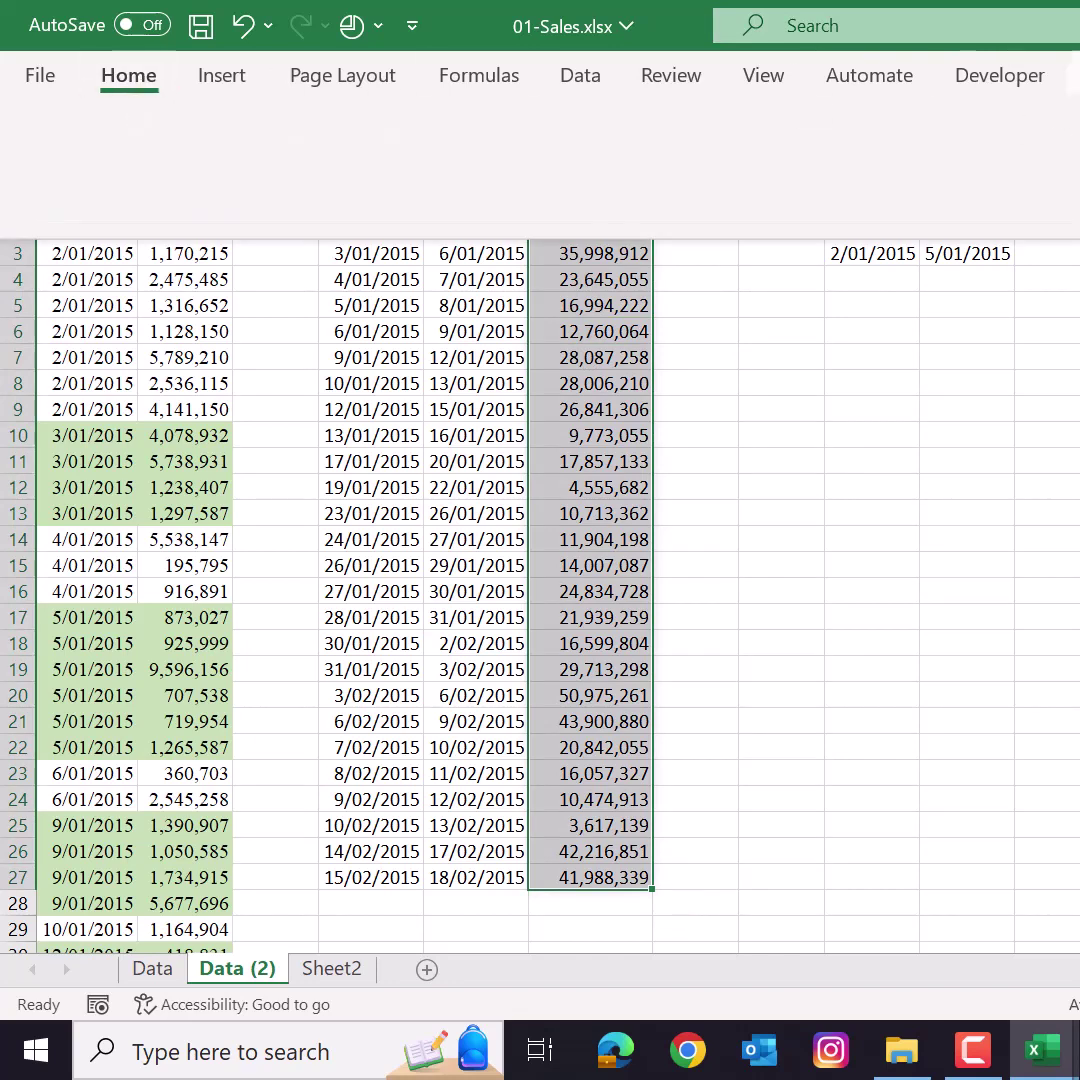
left_click(1045, 118)
mouse_move(1040, 299)
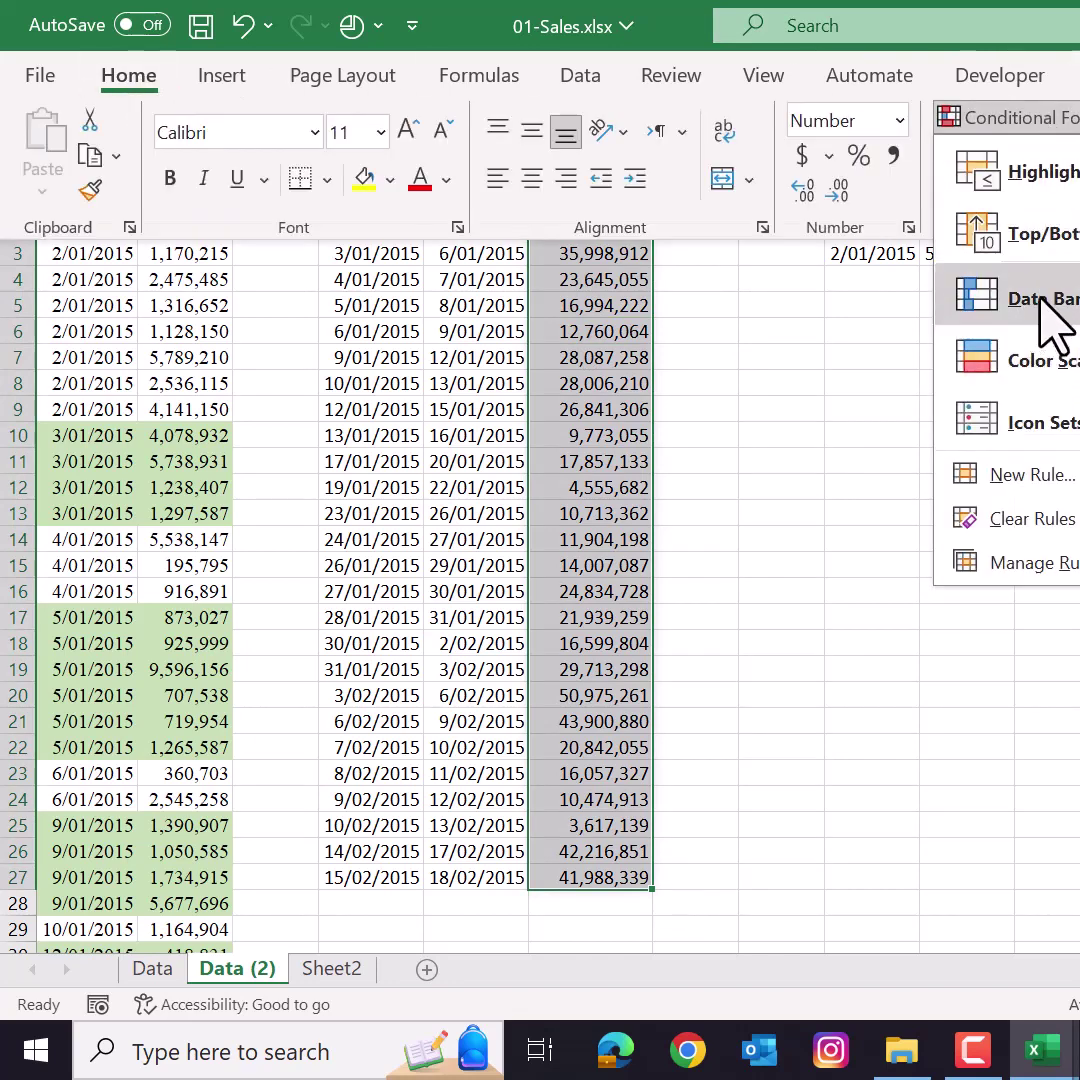
left_click(1078, 335)
left_click(805, 383)
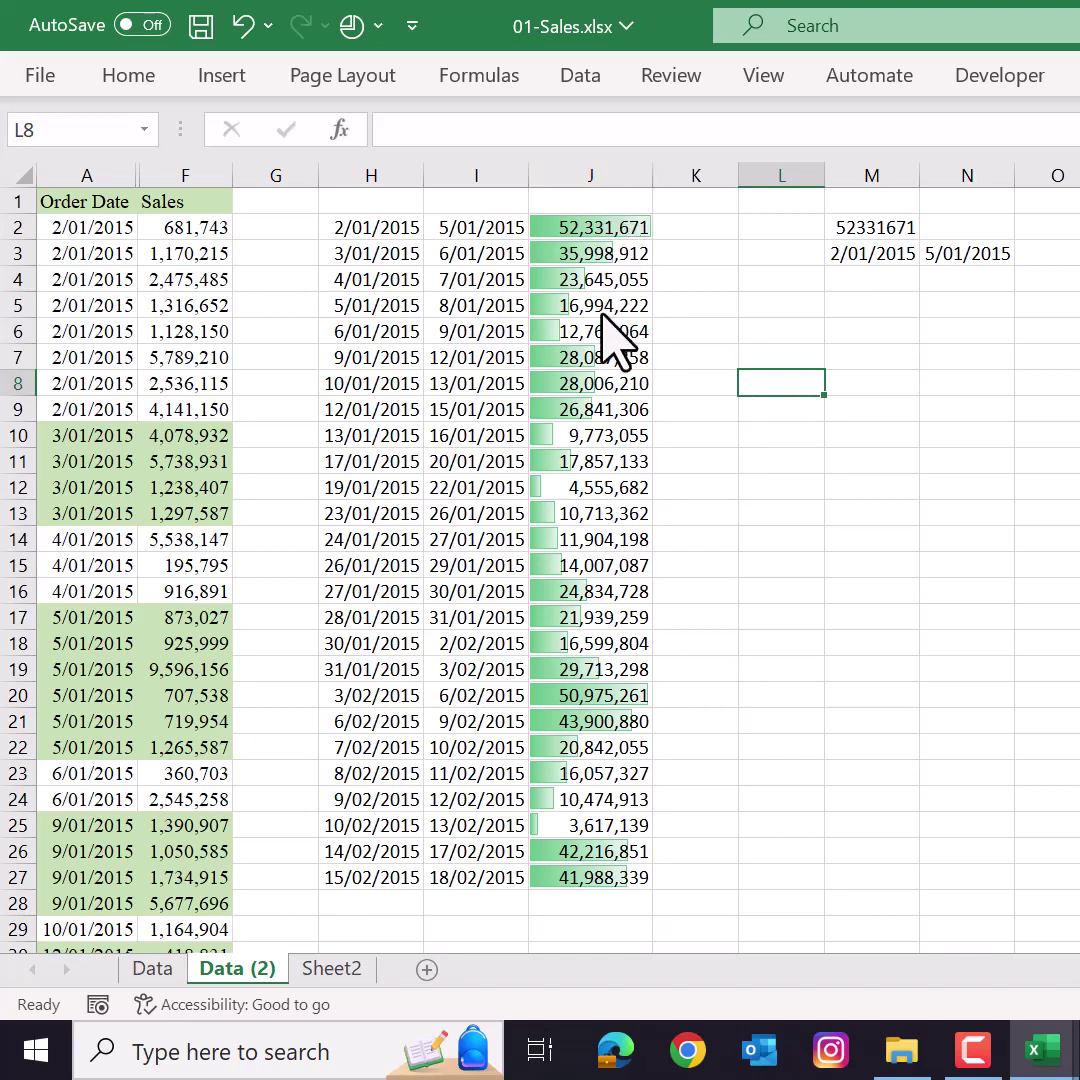
- Merge and center the empty range L8:N16 into one large cell
left_click_drag(400, 178, 612, 168)
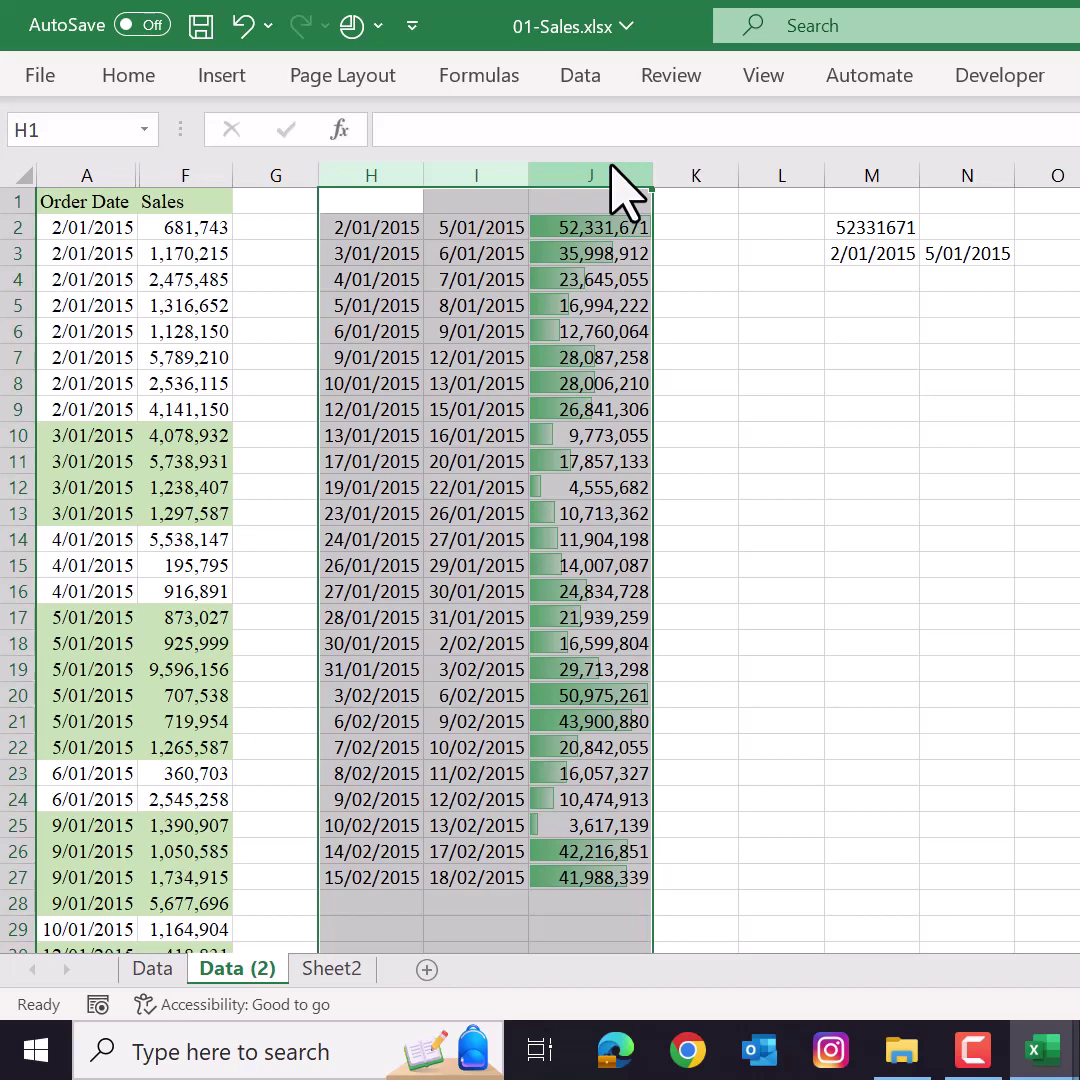
key("Right")
key("Down")
key("Down")
key("Down")
key("Down")
key("Right")
key("Right")
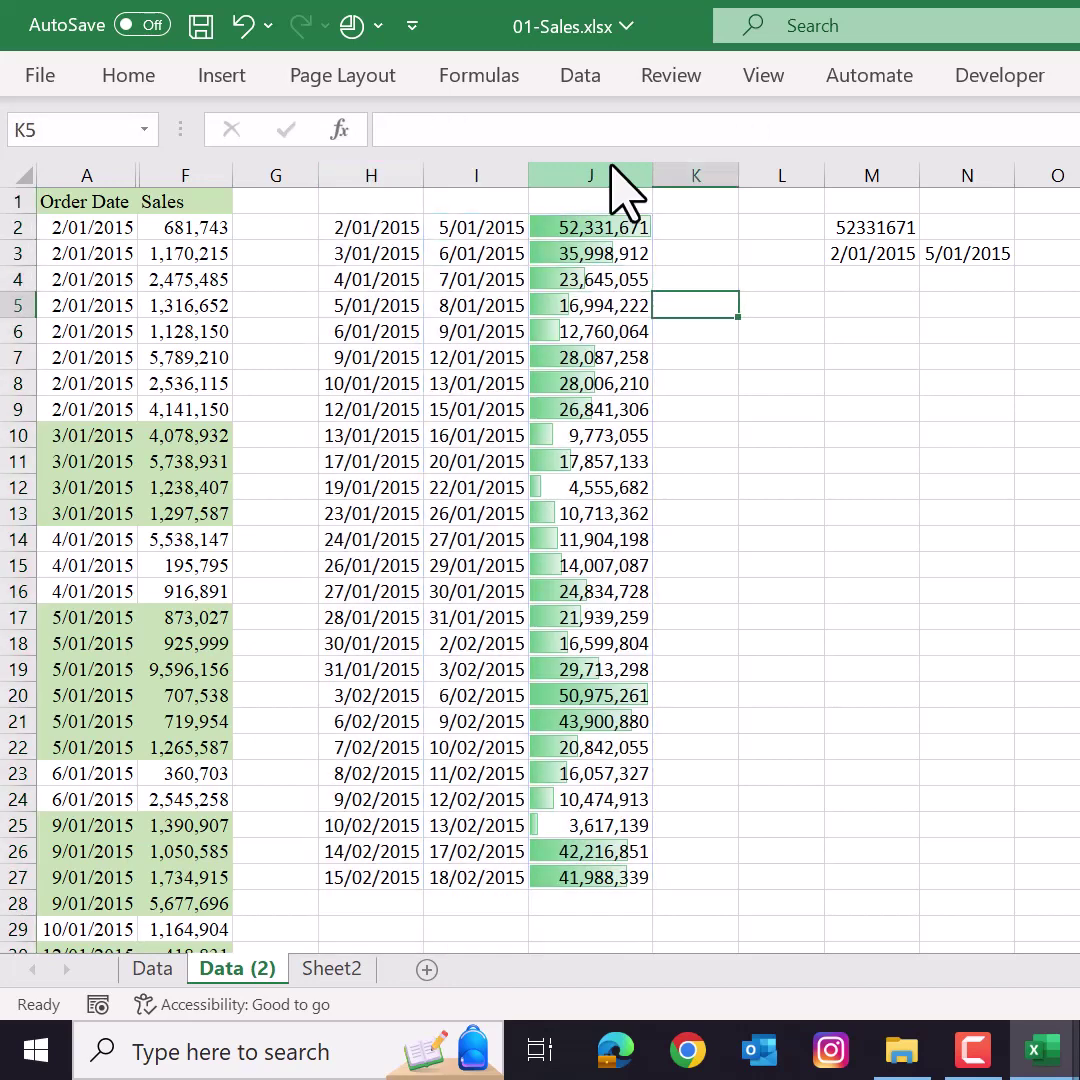
key("Down")
key("Down")
key("Down")
key("Right")
key("shift+Down")
key("shift+Down")
key("shift+Right")
key("shift+Down")
key("shift+Down")
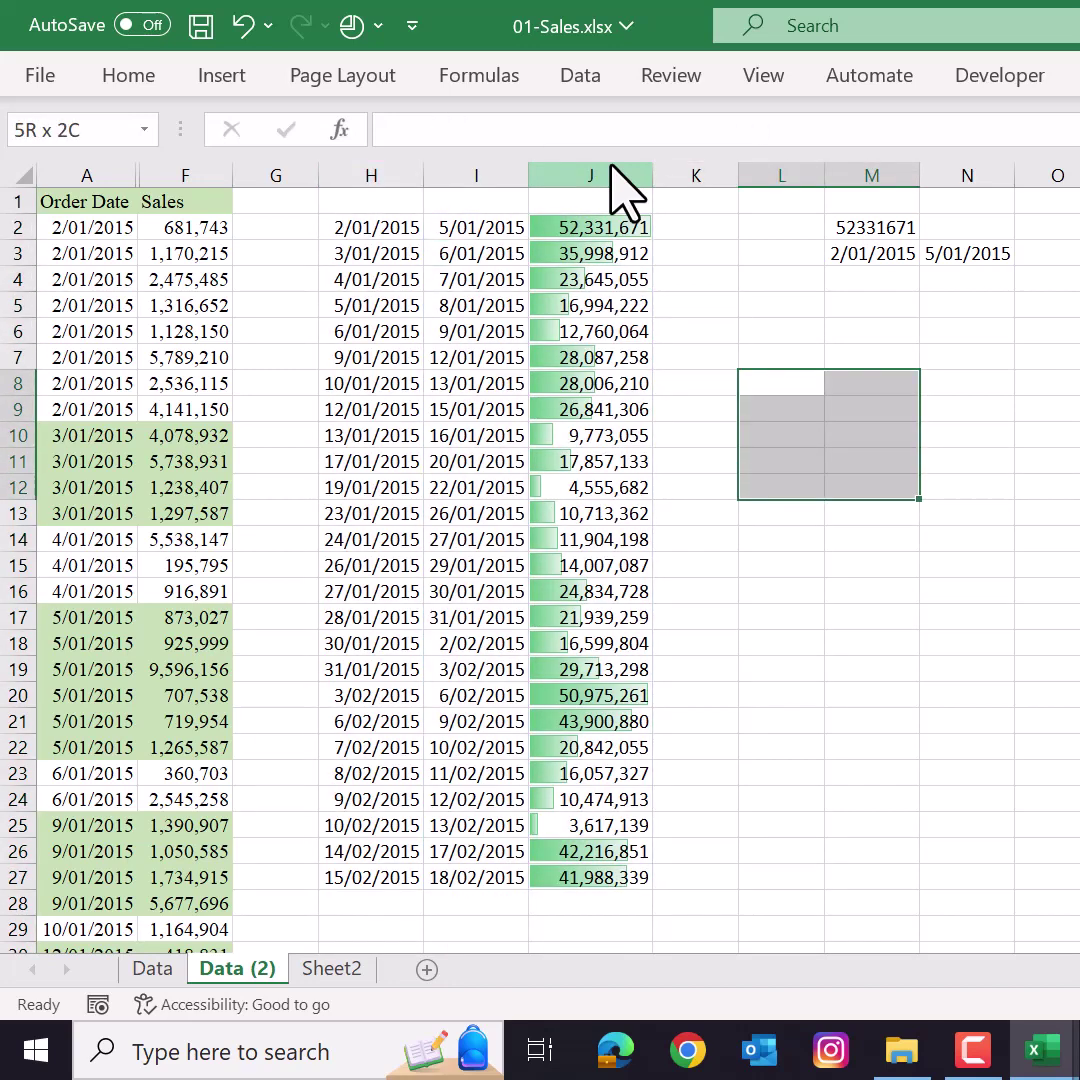
key("shift+Right")
key("shift+Down")
key("shift+Down")
key("shift+Down")
key("shift+Down")
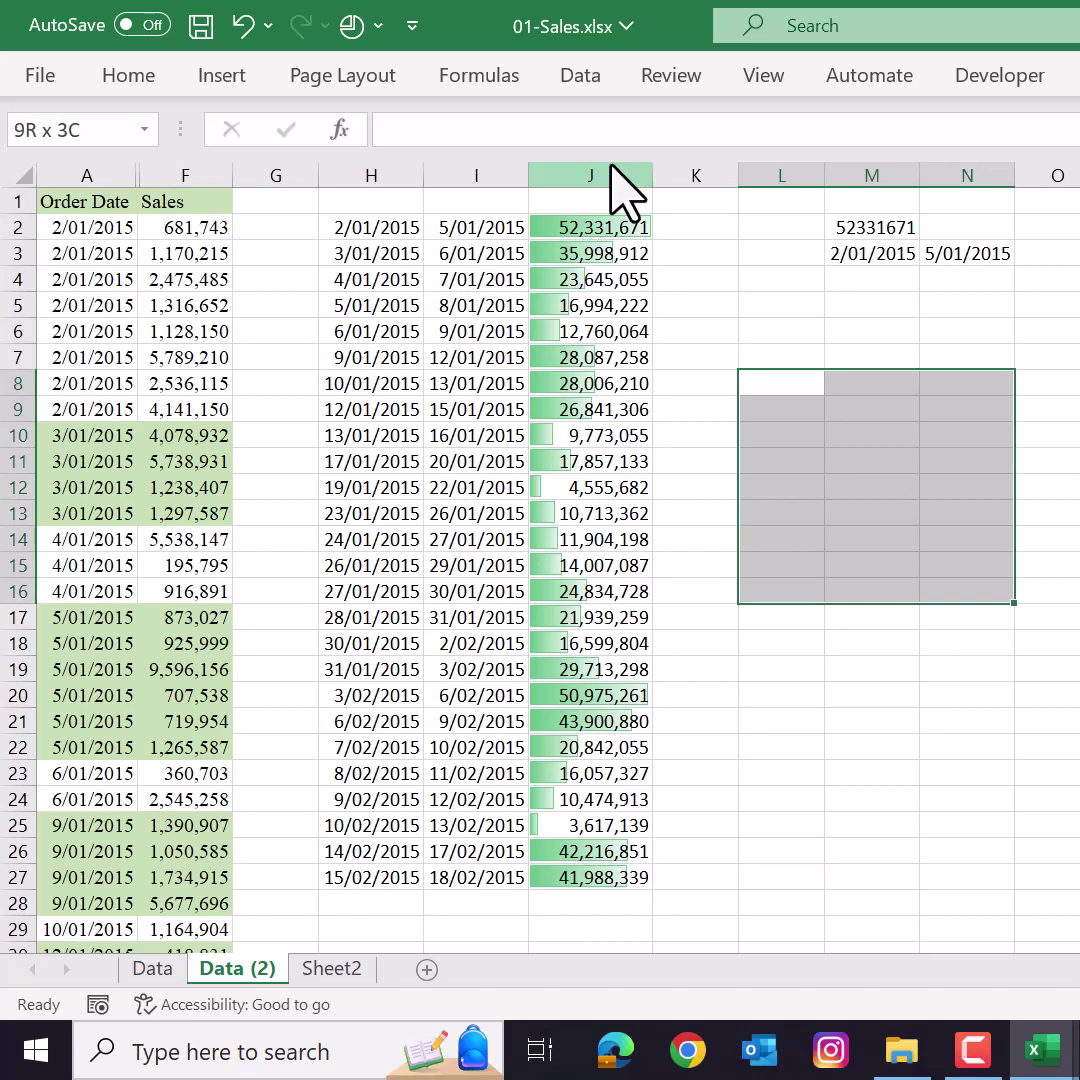
left_click(130, 77)
left_click(722, 180)
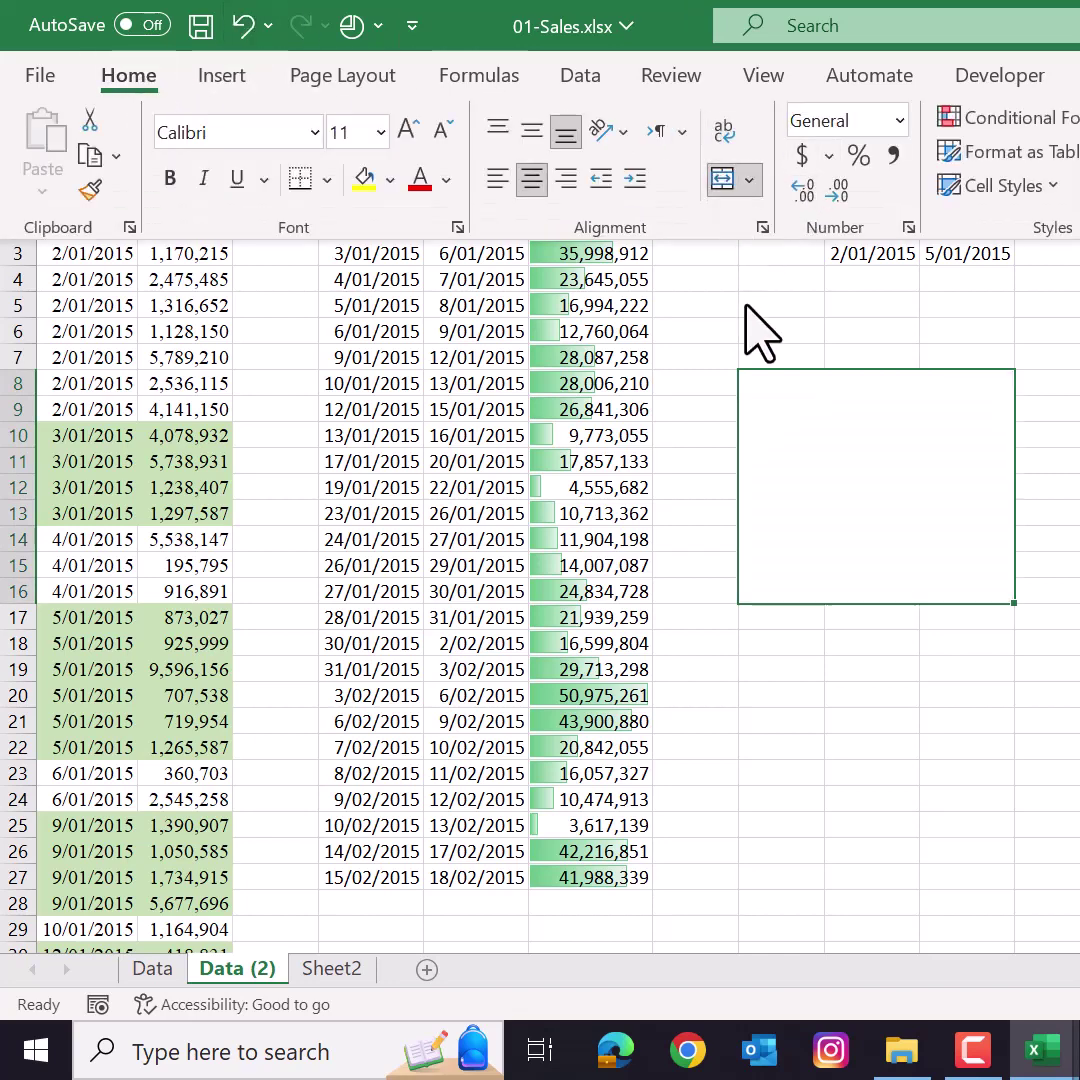
- Set the merged cell's font to Times New Roman
left_click(265, 135)
type("Times New Roman")
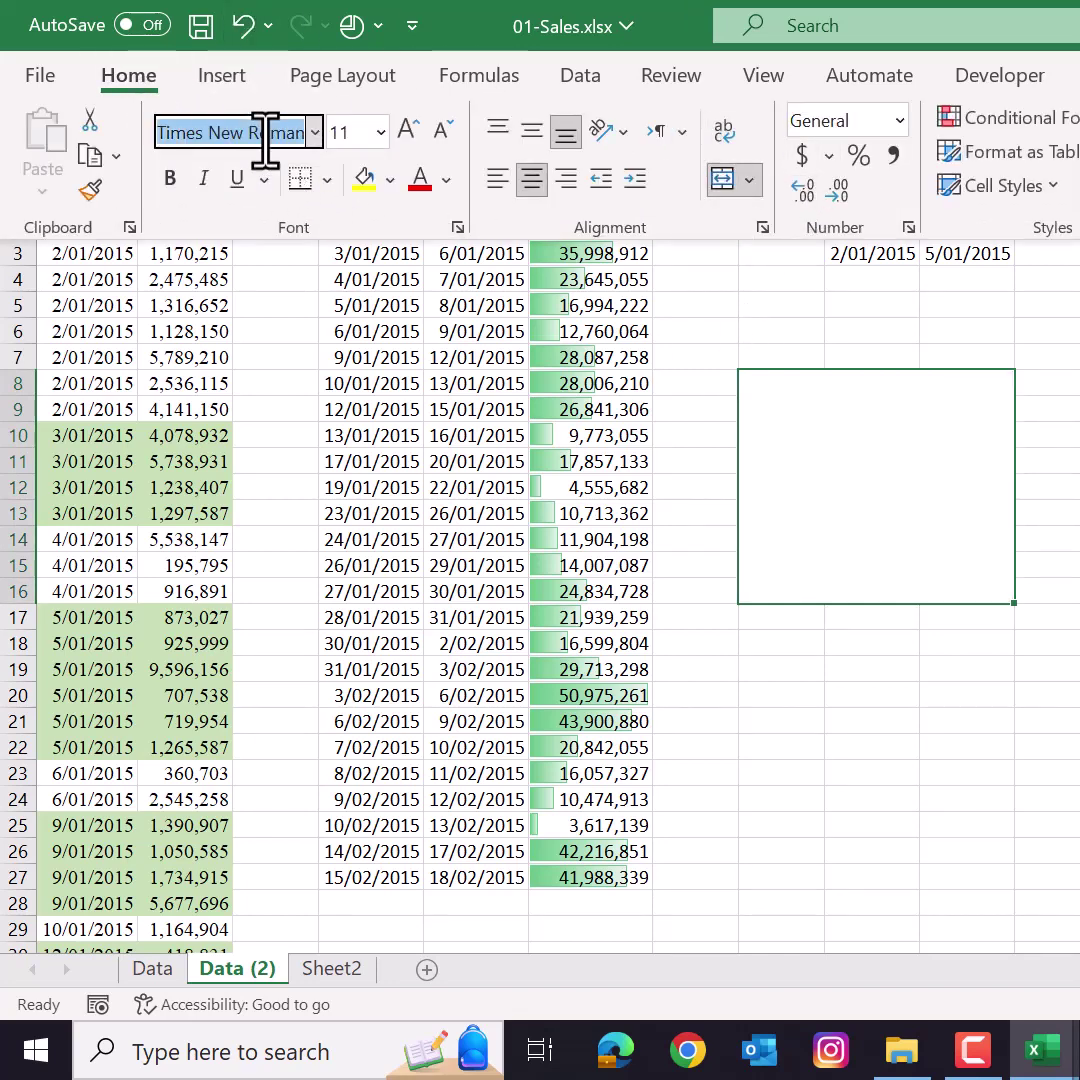
key("Return")
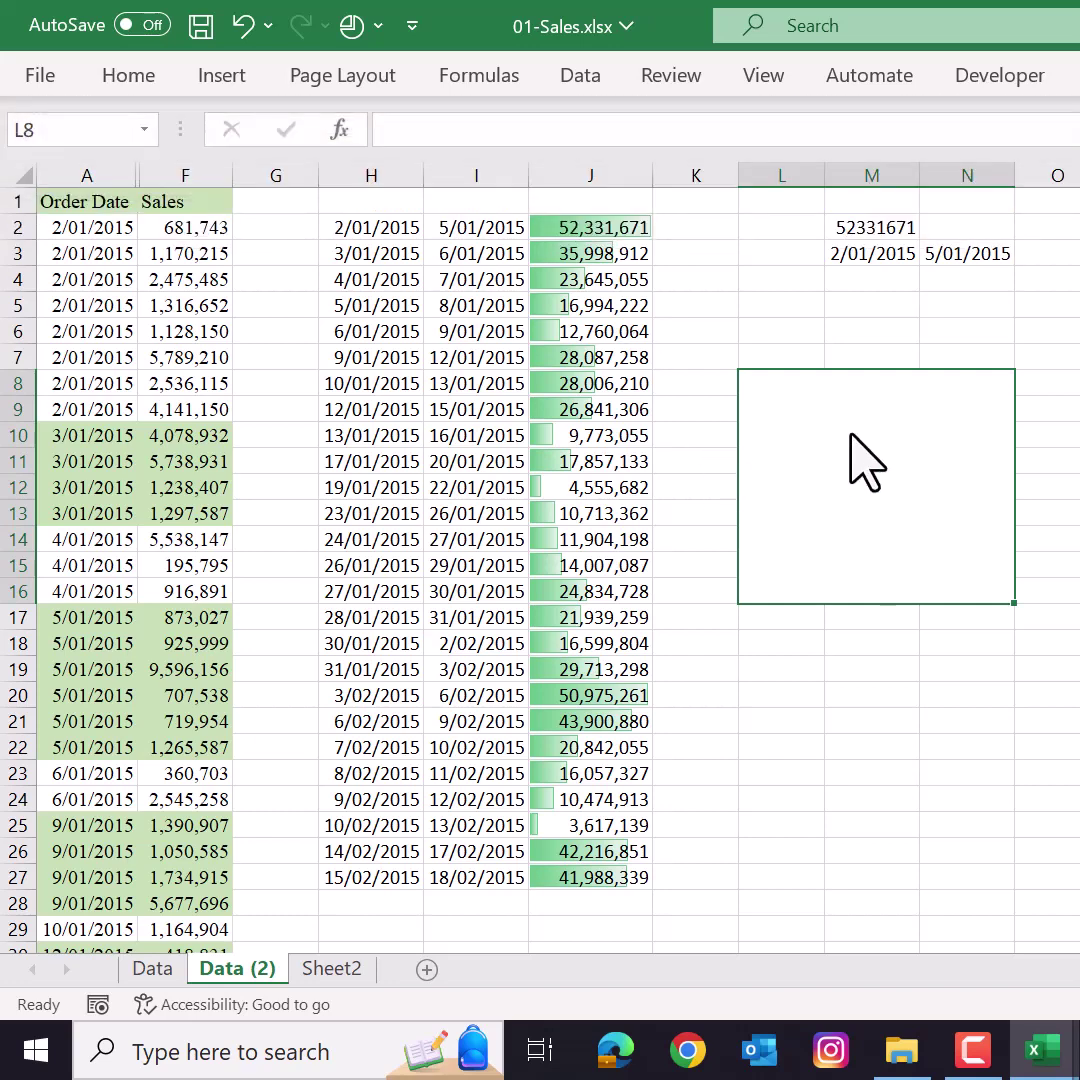
- Enter =LET(x,UNIQUE(A1:A1000),x) in the merged cell L8
type("=let(")
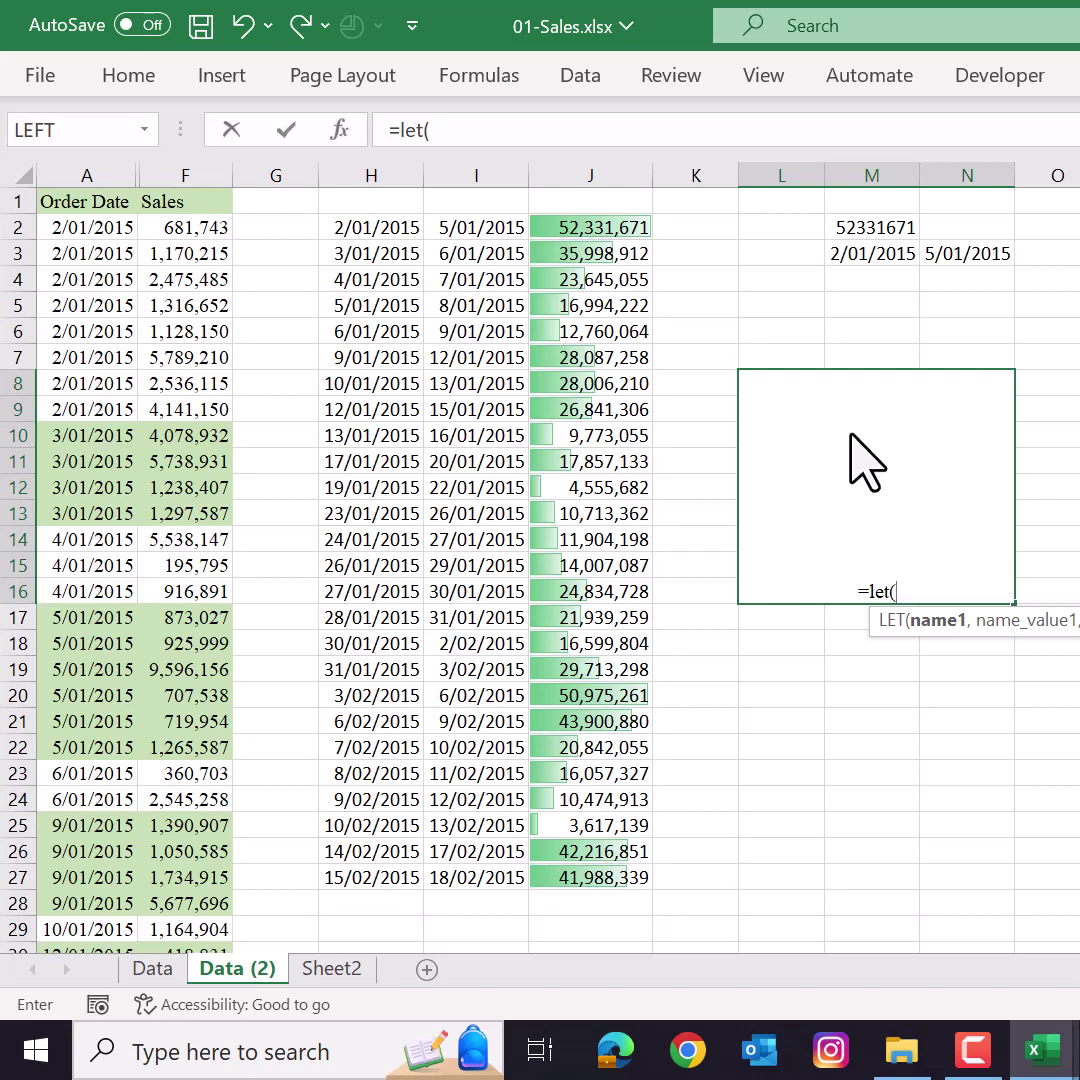
type("x,uniq")
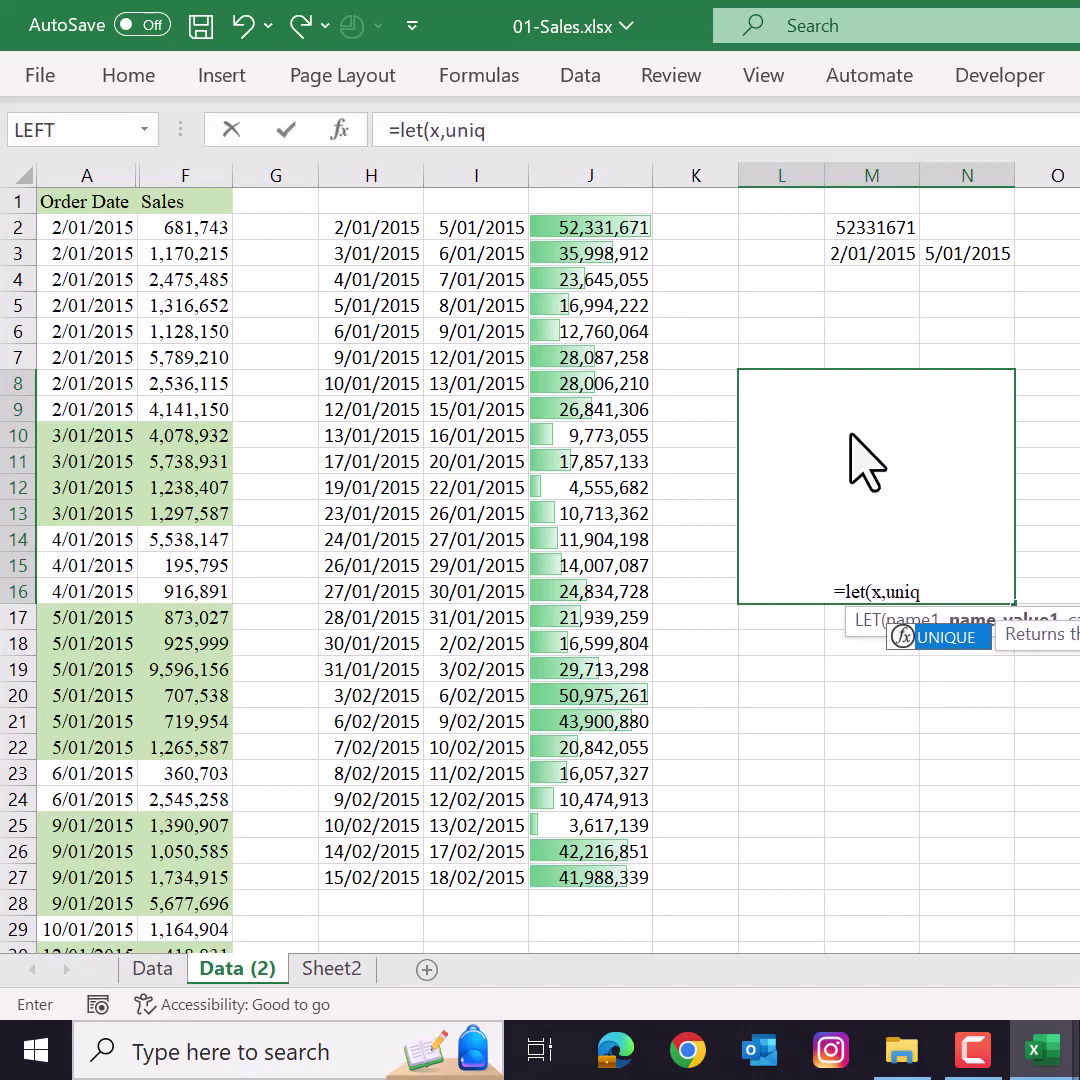
key("Tab")
type("A1")
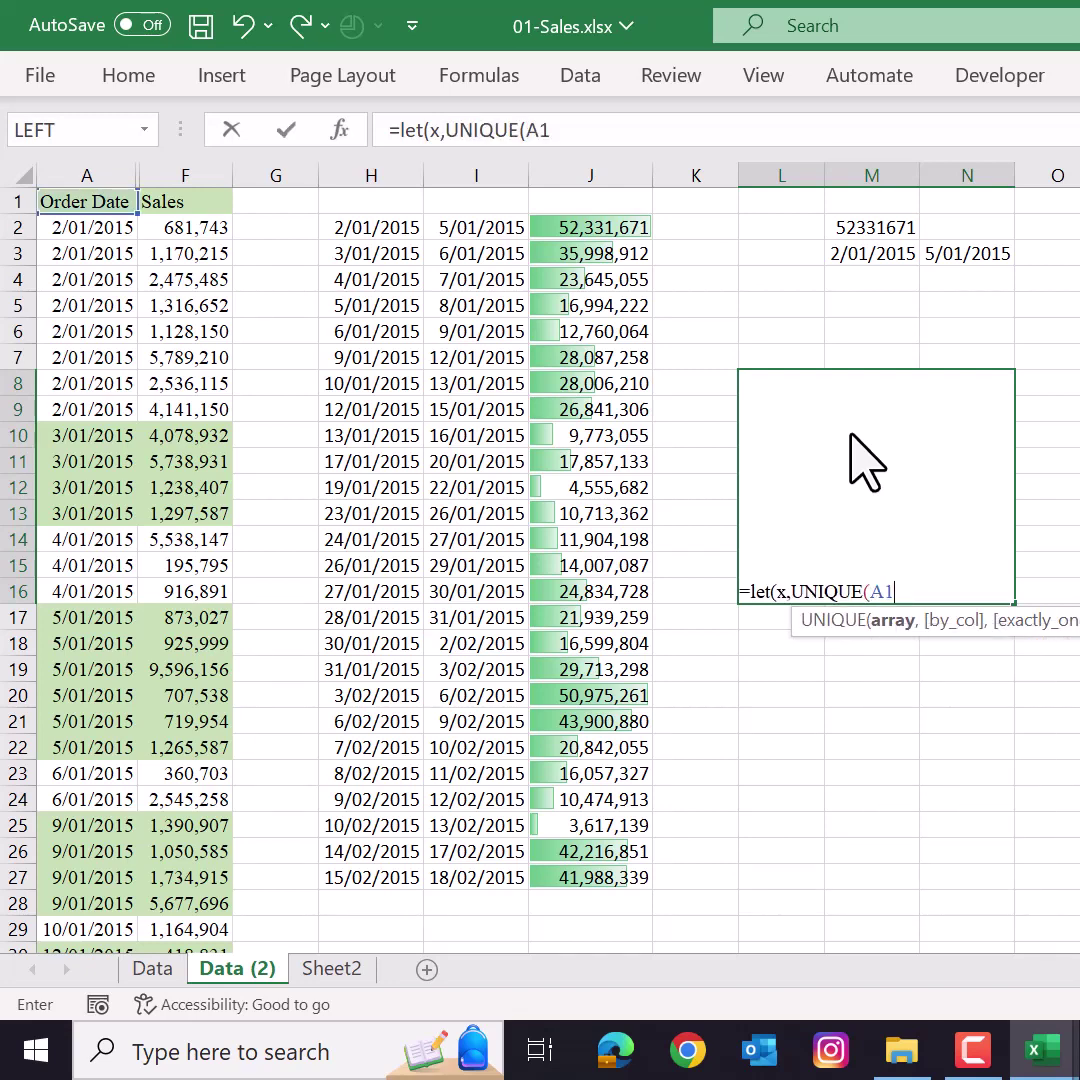
type(":a100")
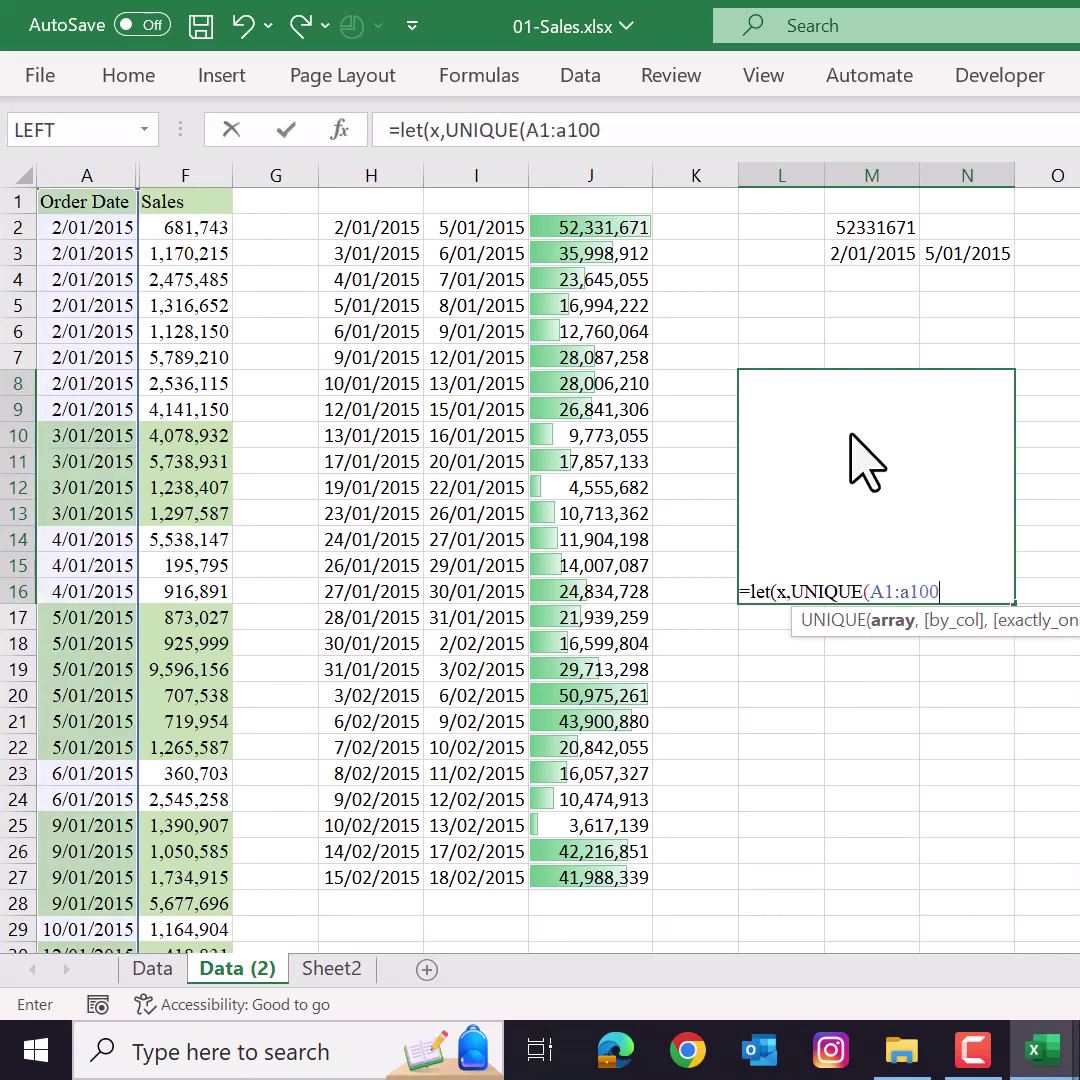
type("0)")
key("Return")
key("Return")
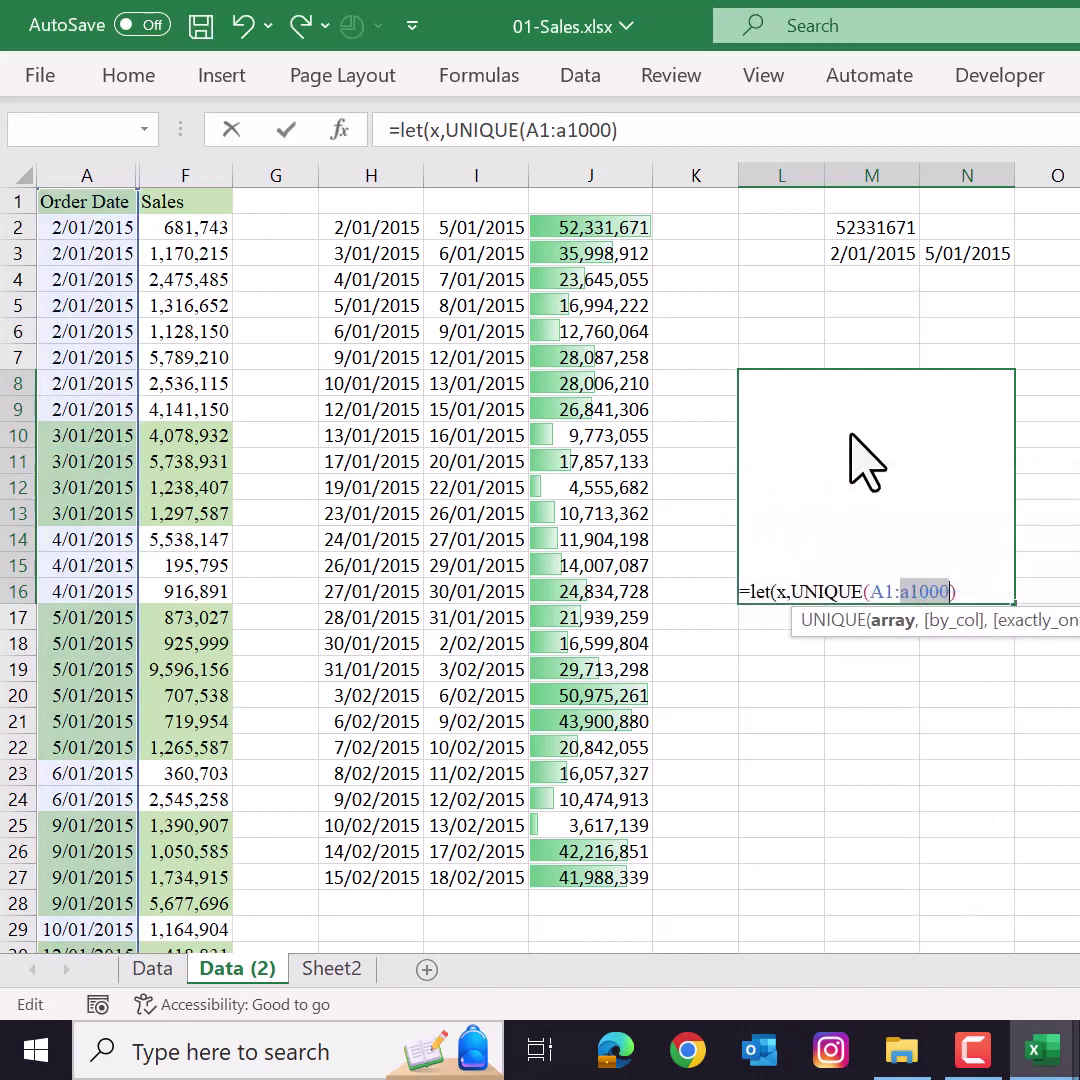
type(",")
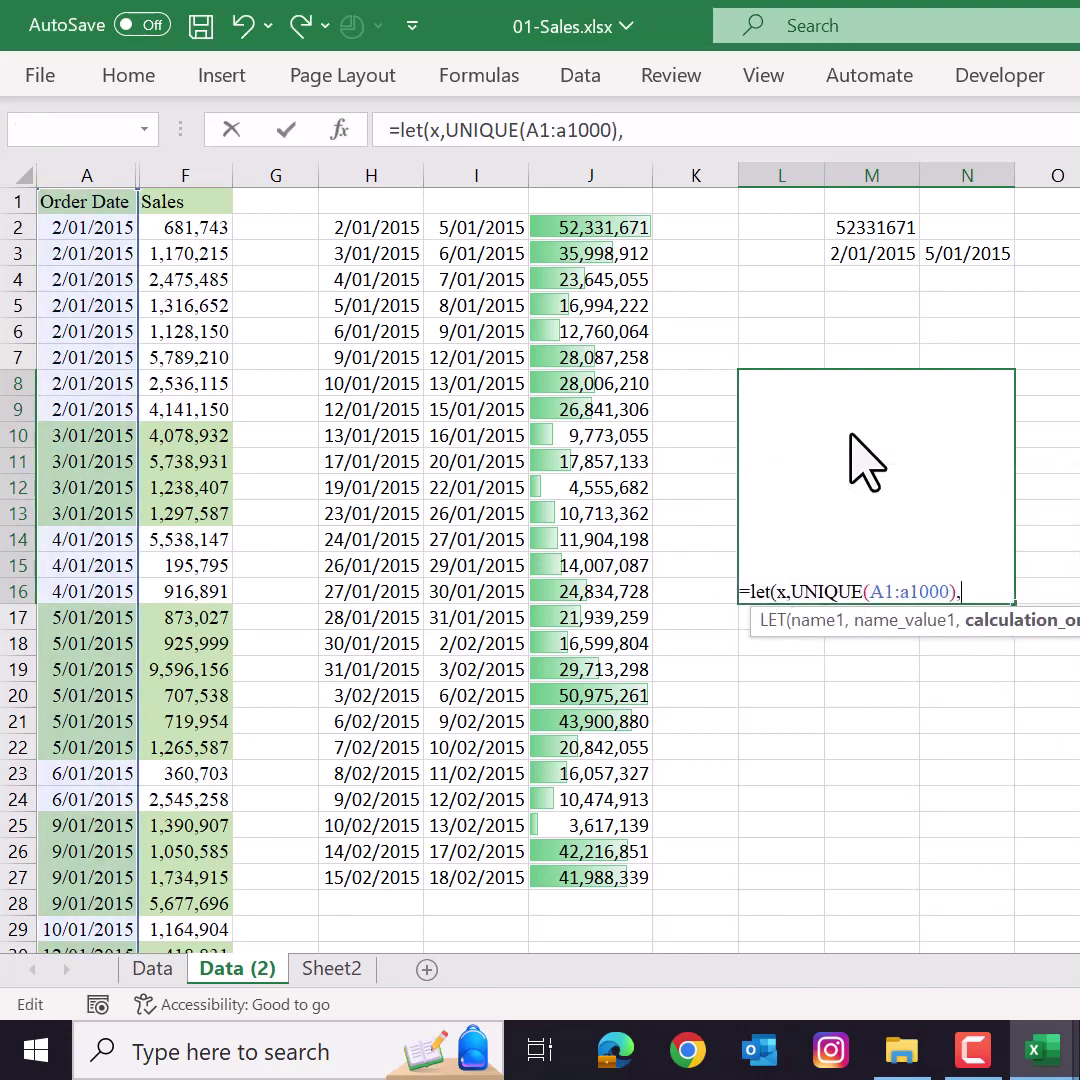
type("x)")
key("Return")
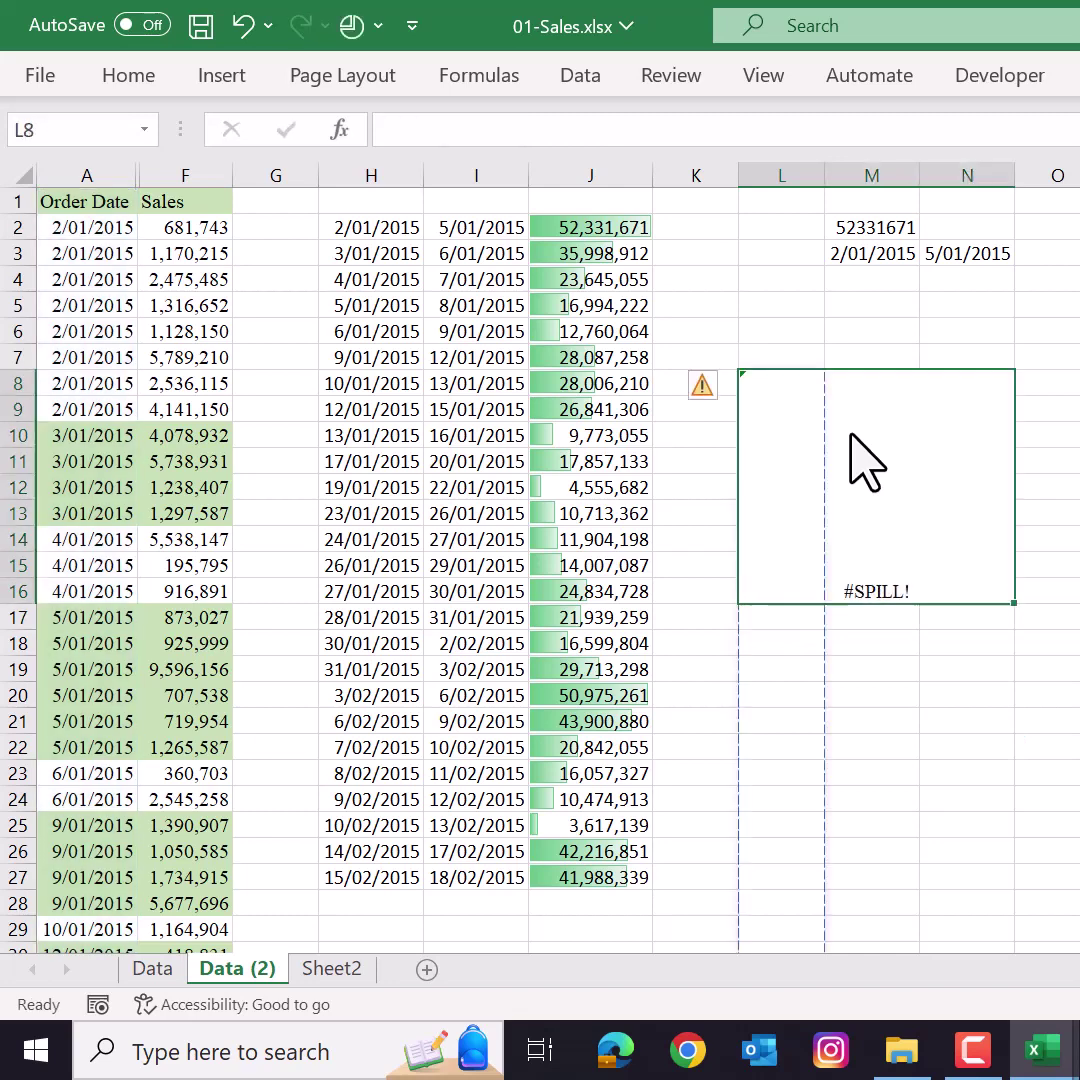
- Extend the source range of the UNIQUE formula in H2 to A2:A1000
key("Left")
key("Left")
key("Up")
key("Up")
key("ctrl+Up")
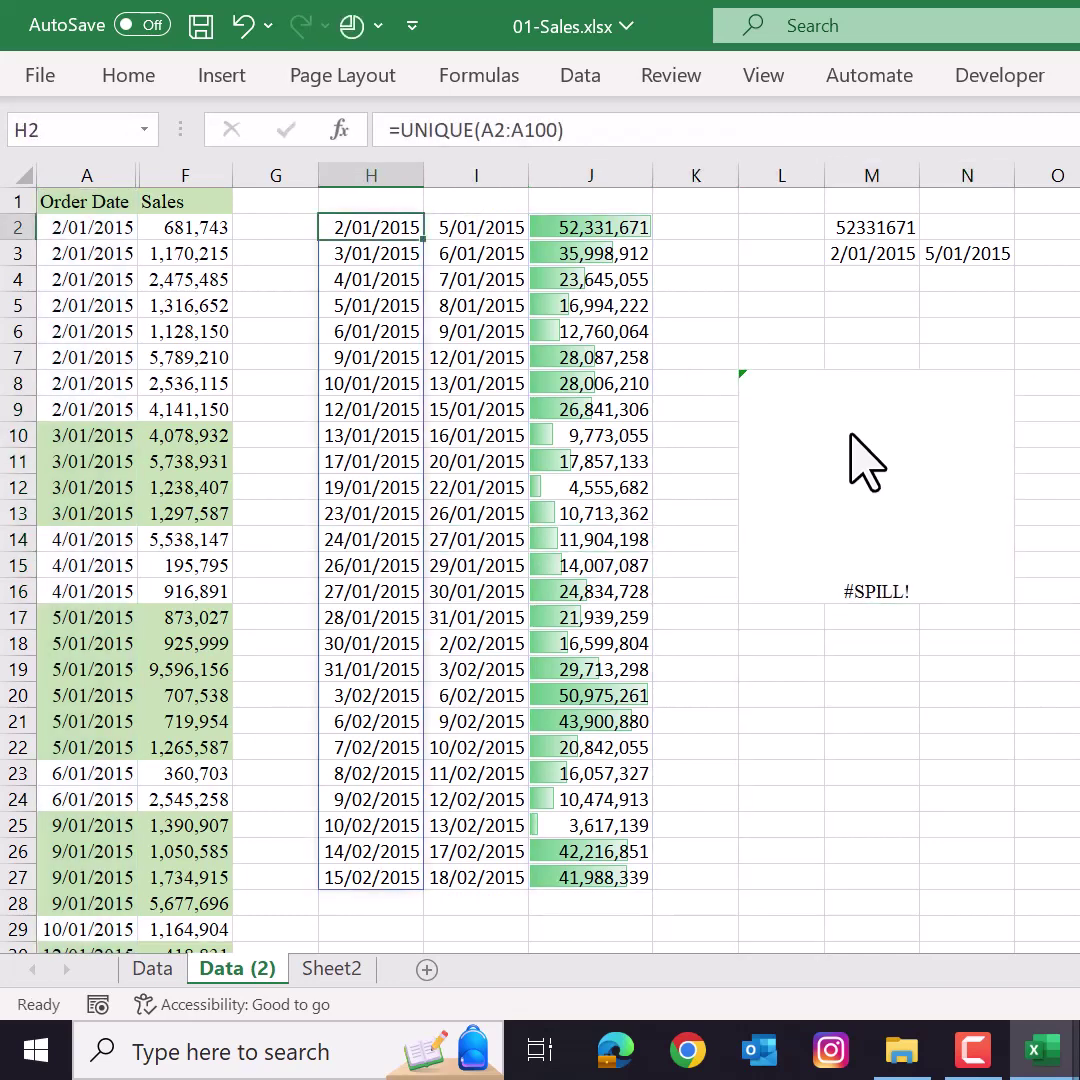
left_click(547, 130)
key("Return")
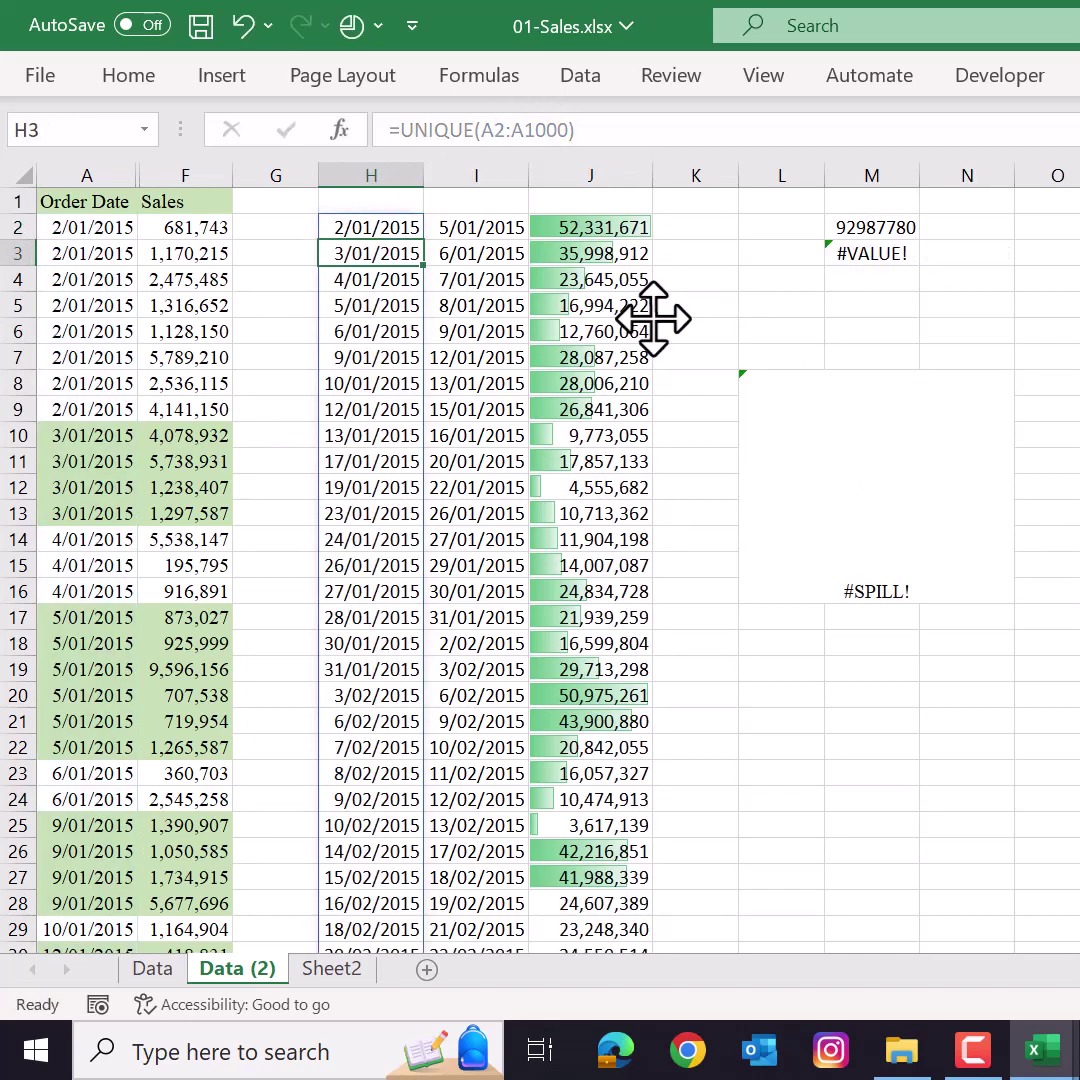
- Check how far down the extended date-window totals in column J reach
key("Up")
key("Right")
key("Right")
key("Right")
key("Left")
key("ctrl+shift+Down")
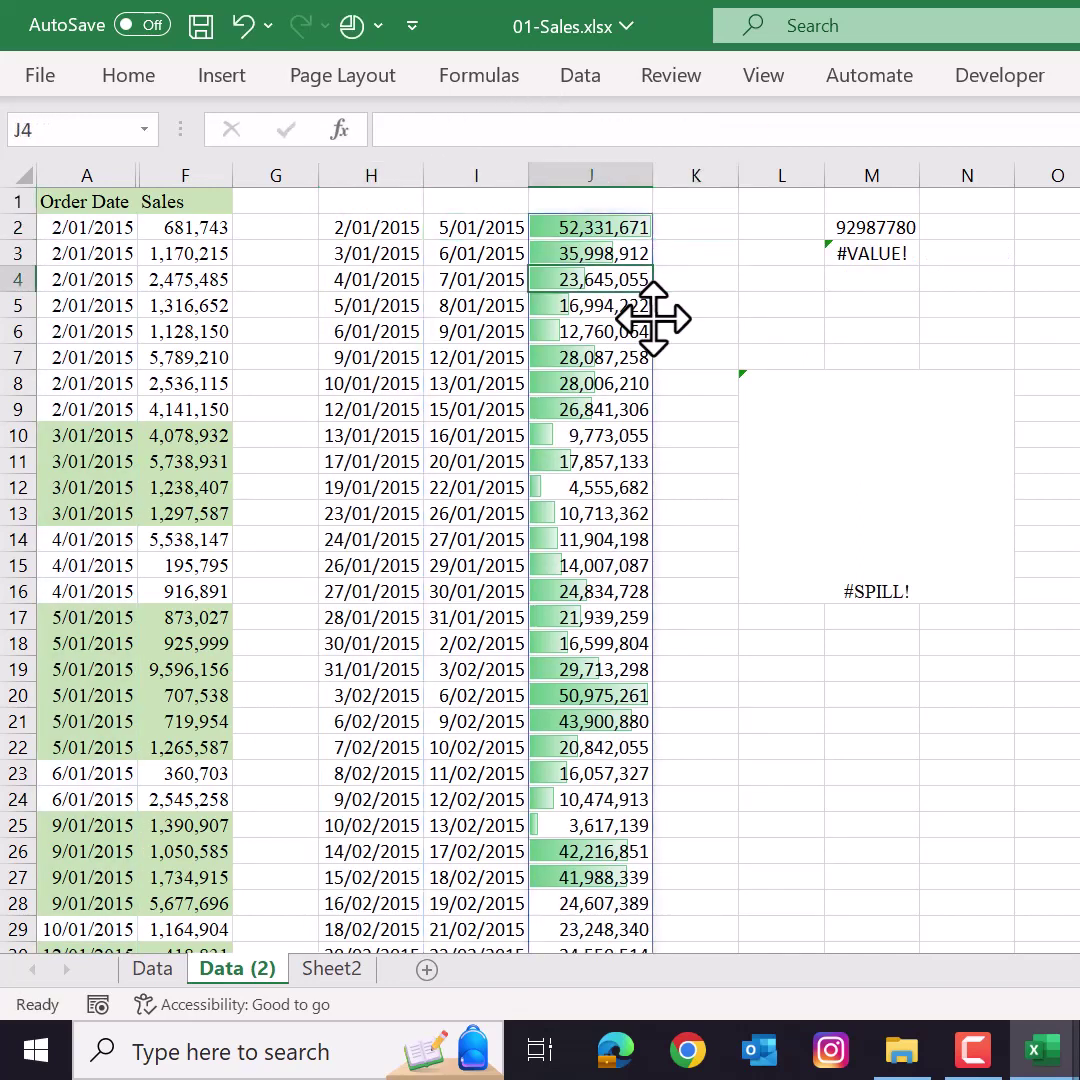
key("ctrl+BackSpace")
key("Down")
key("Right")
key("Right")
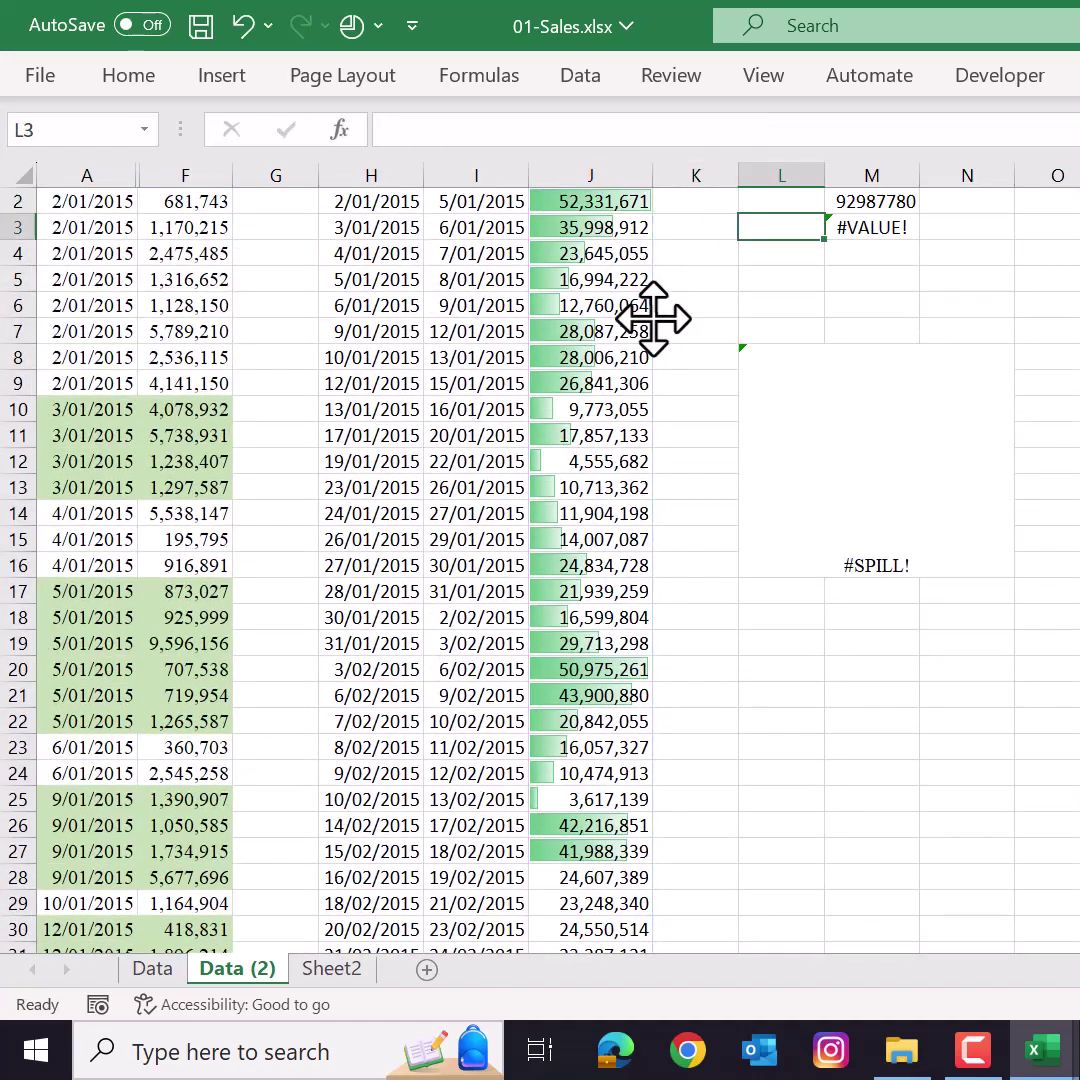
- Examine the ranges of the XLOOKUP formula in M3 and find the last filled row of columns H to J
key("Right")
left_click(524, 130)
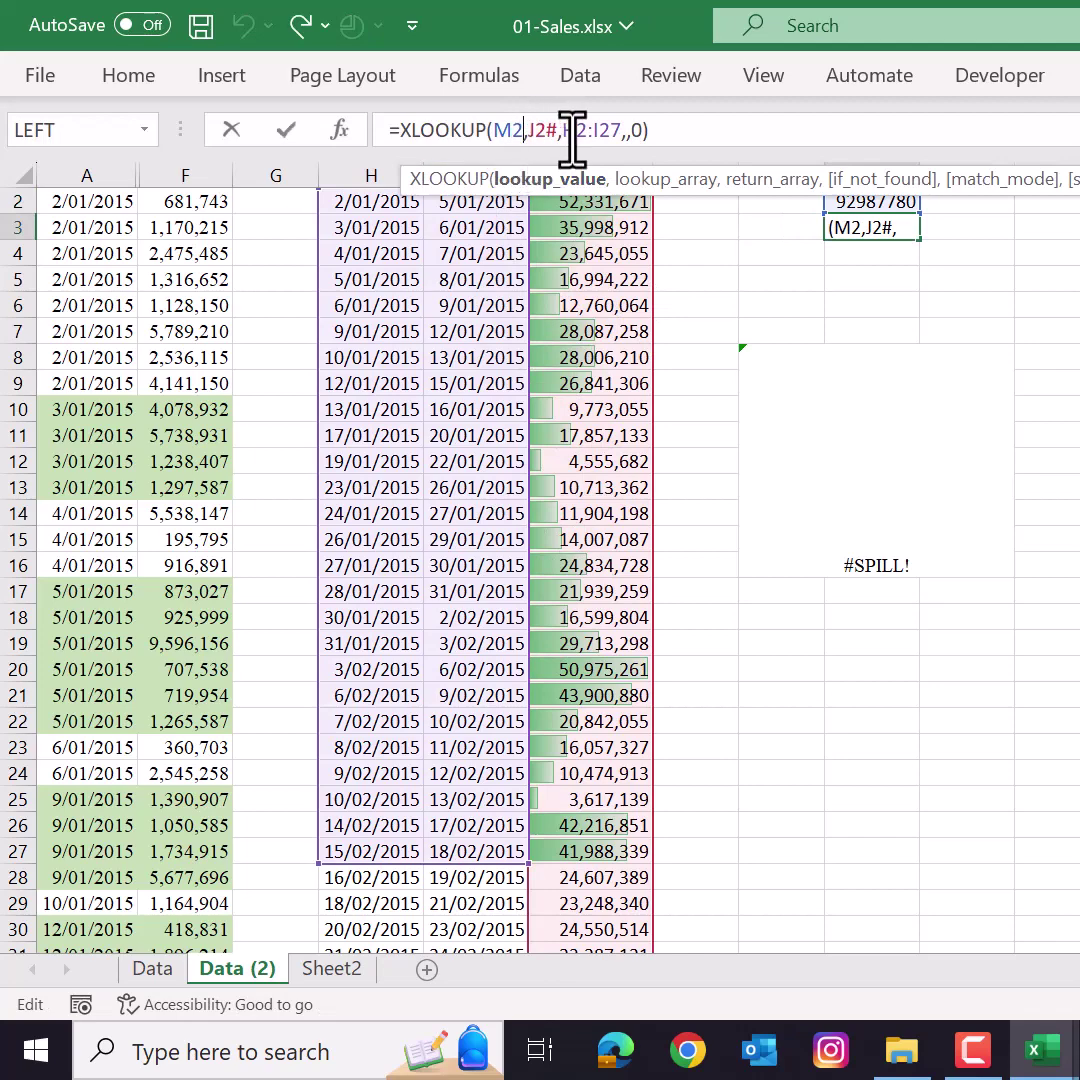
left_click(619, 130)
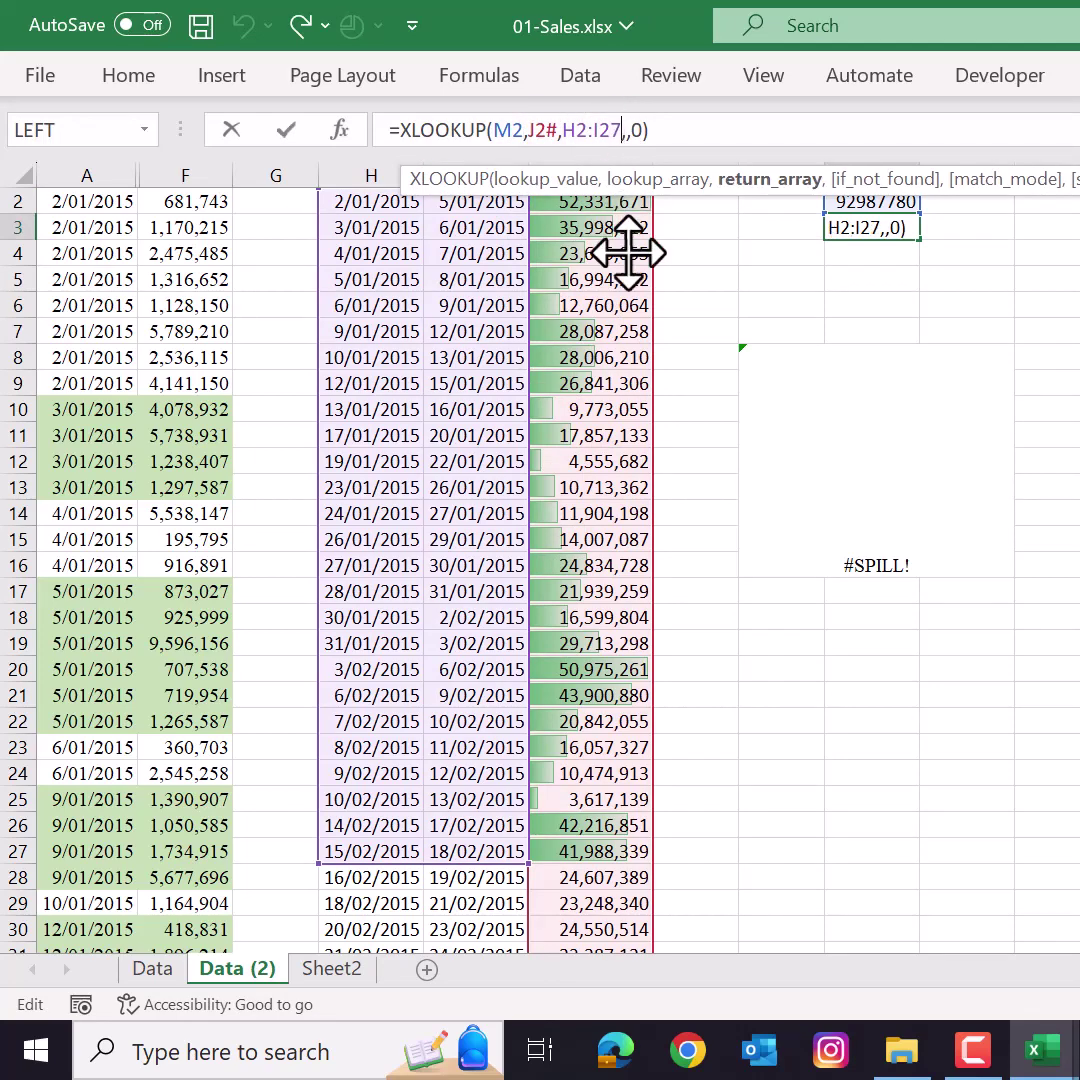
scroll(508, 413, "down", 1)
scroll(508, 413, "down", 3)
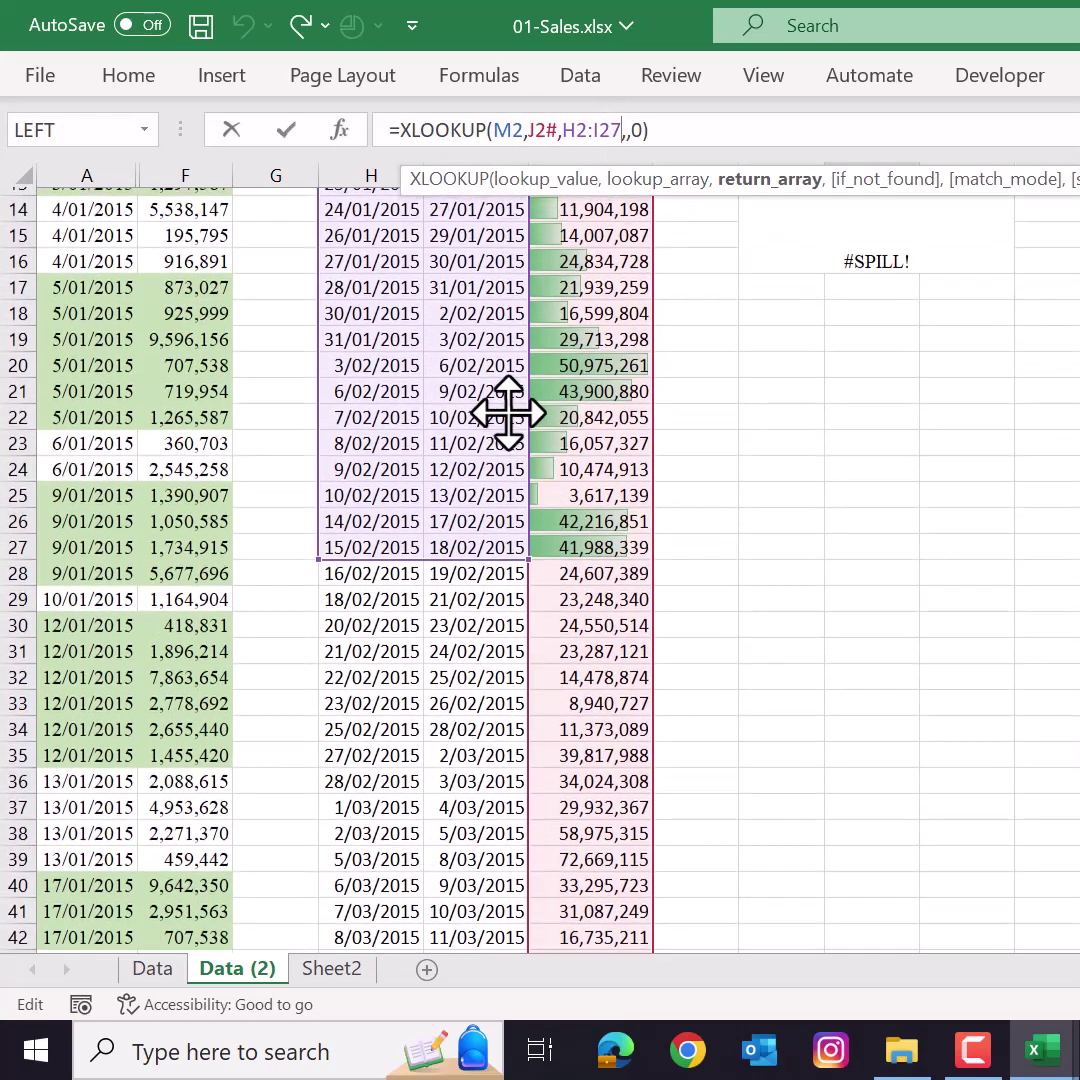
scroll(494, 542, "down", 8)
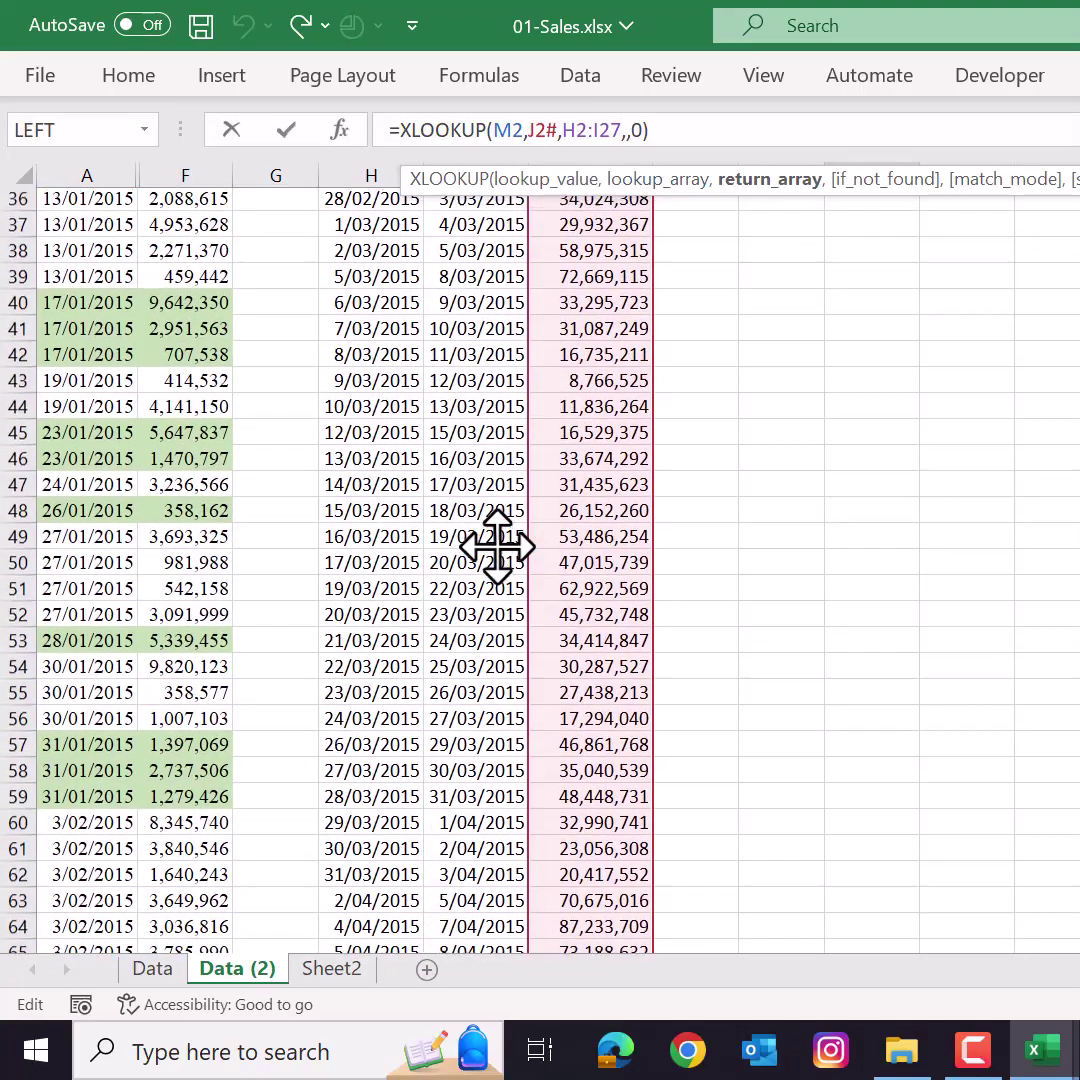
scroll(494, 542, "up", 3)
scroll(497, 547, "down", 6)
scroll(497, 547, "down", 20)
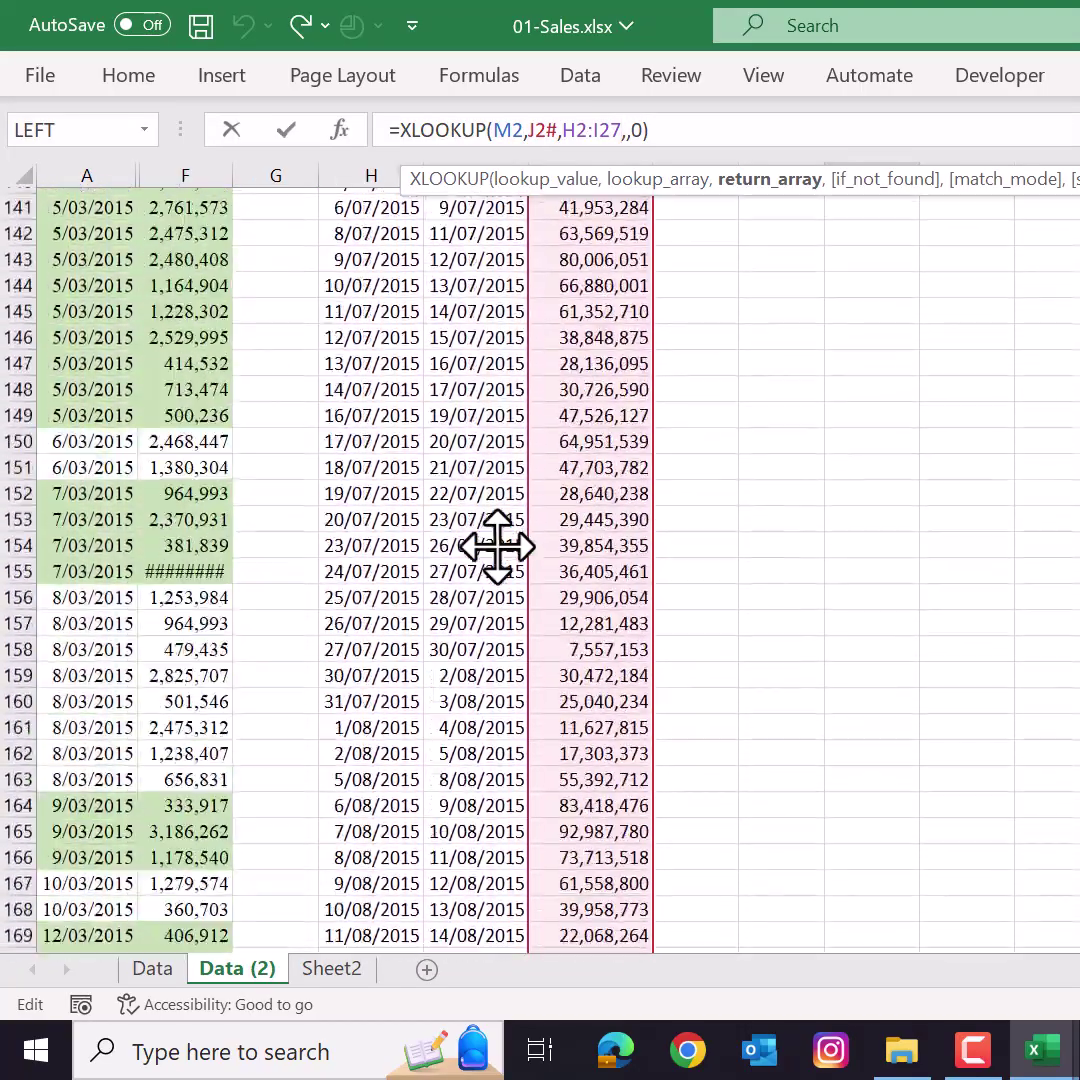
scroll(497, 547, "up", 13)
scroll(497, 547, "up", 4)
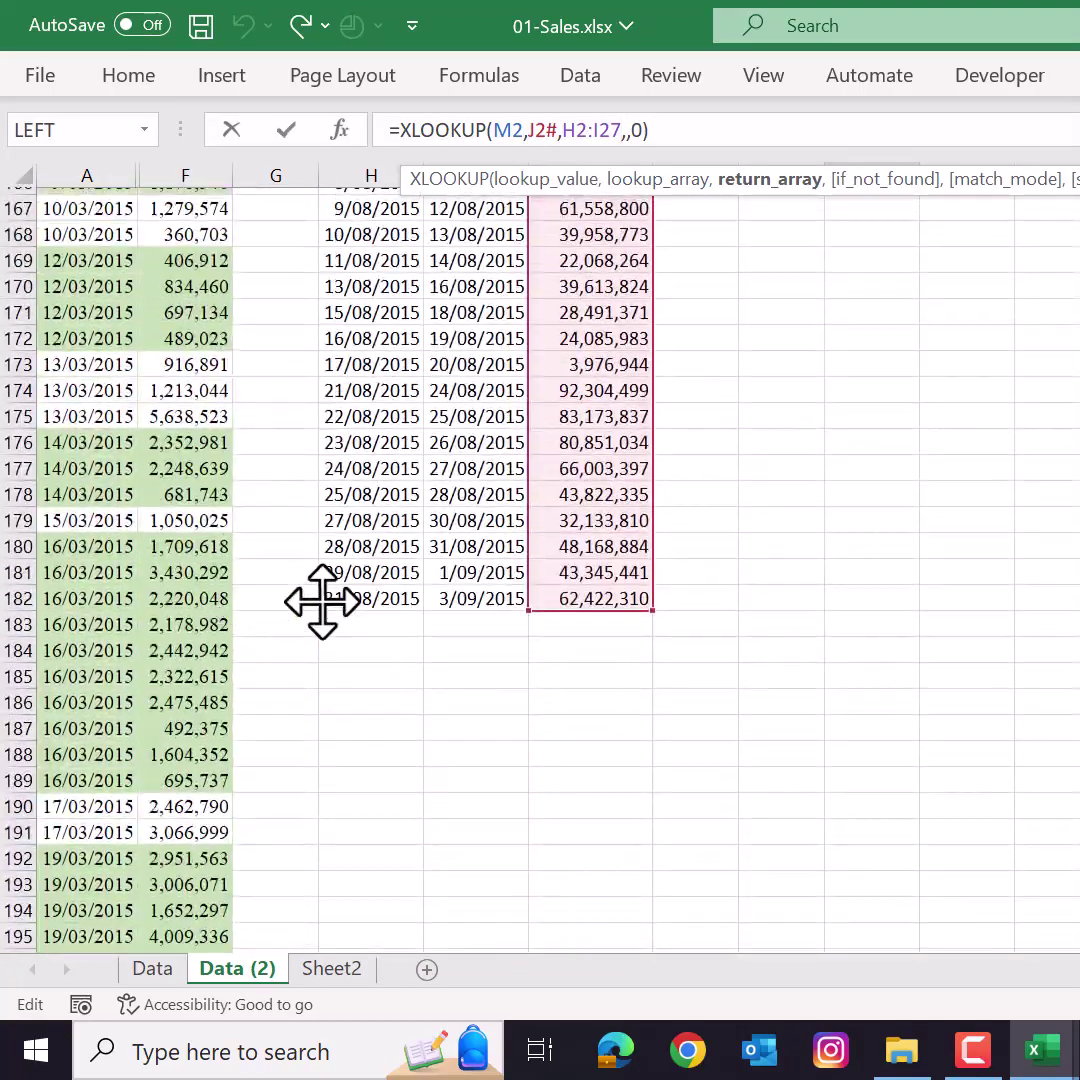
key("ctrl+Return")
- Change the return range of the XLOOKUP formula in M3 to H2:I182 and widen column N to fit its date
key("Up")
key("Up")
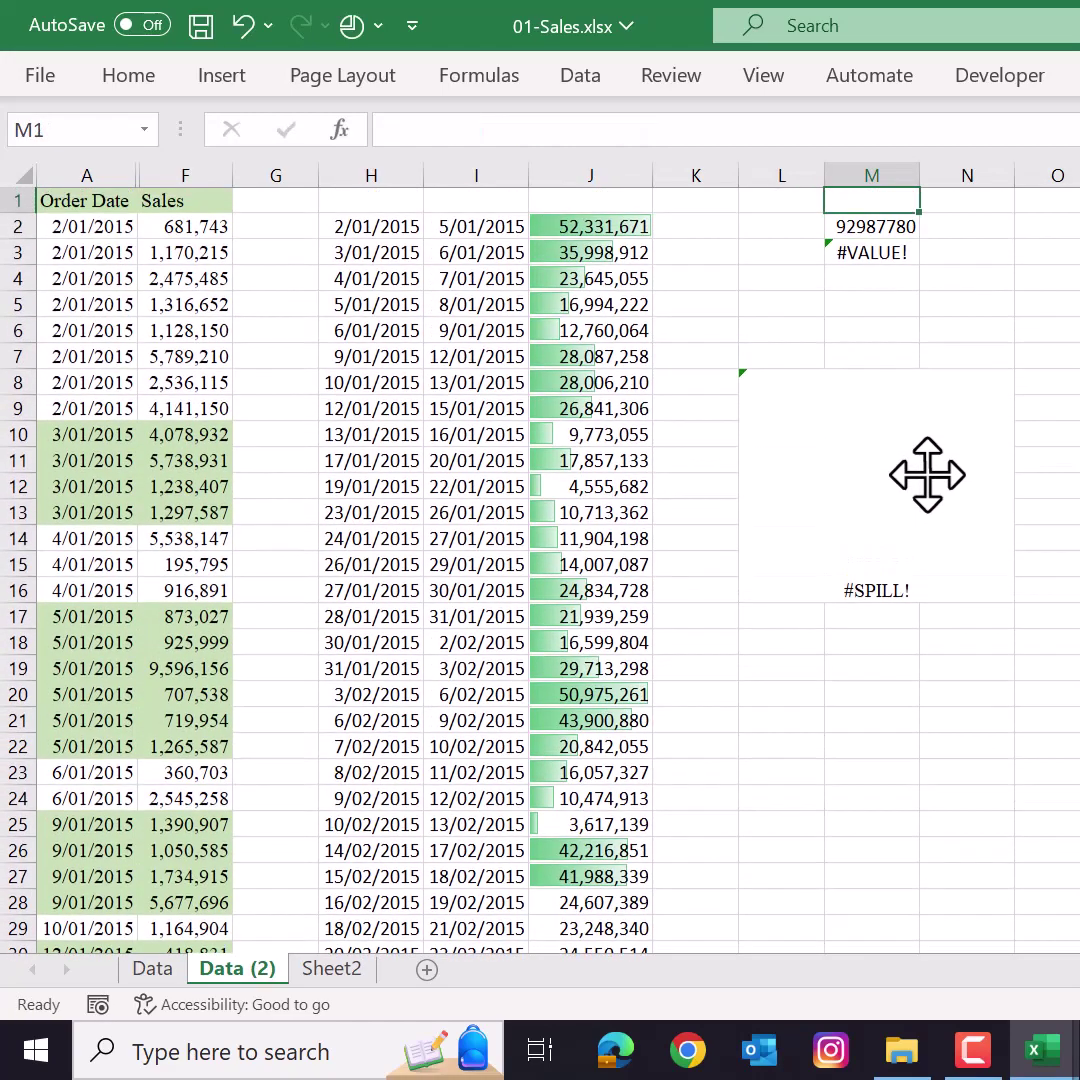
key("Down")
key("Down")
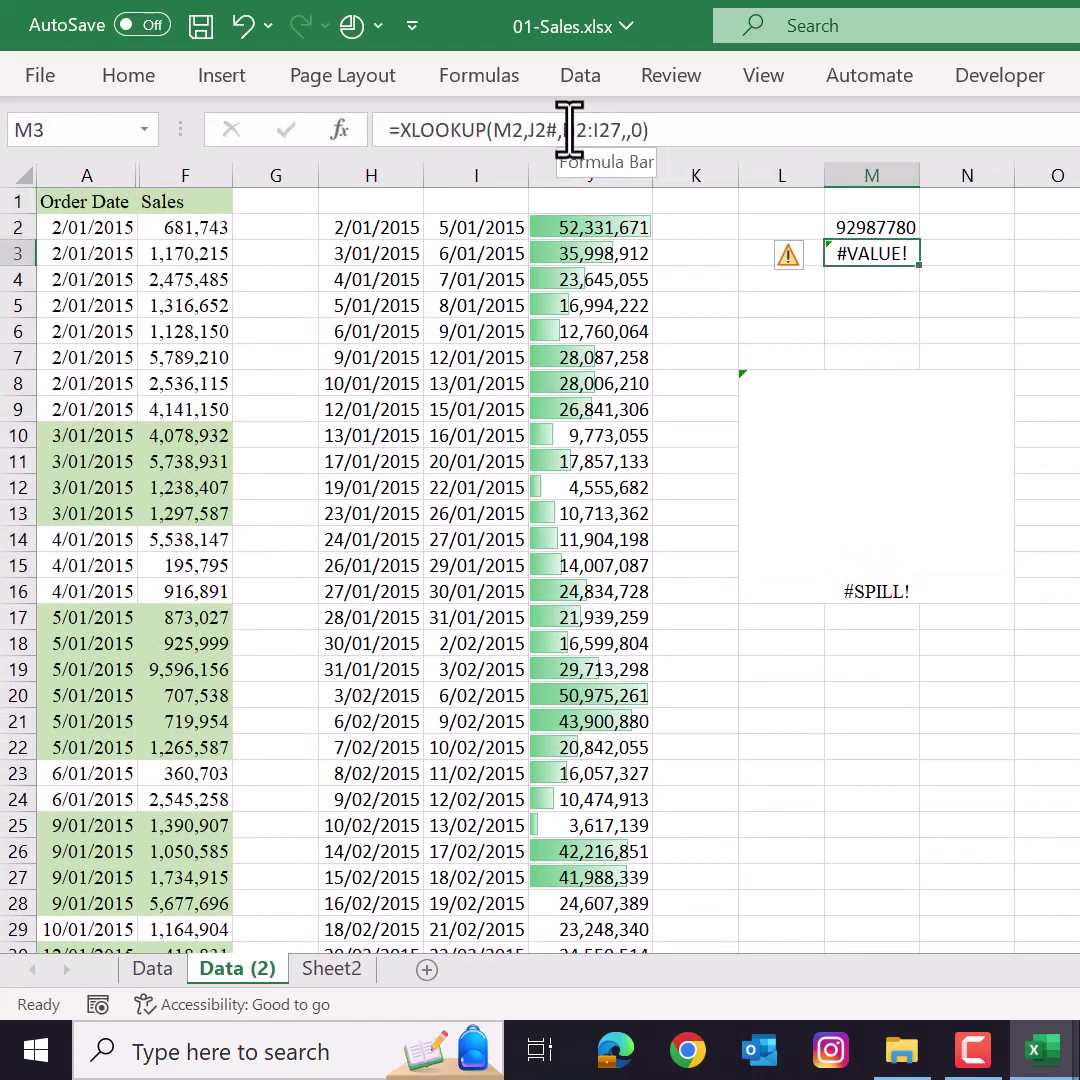
double_click(610, 130)
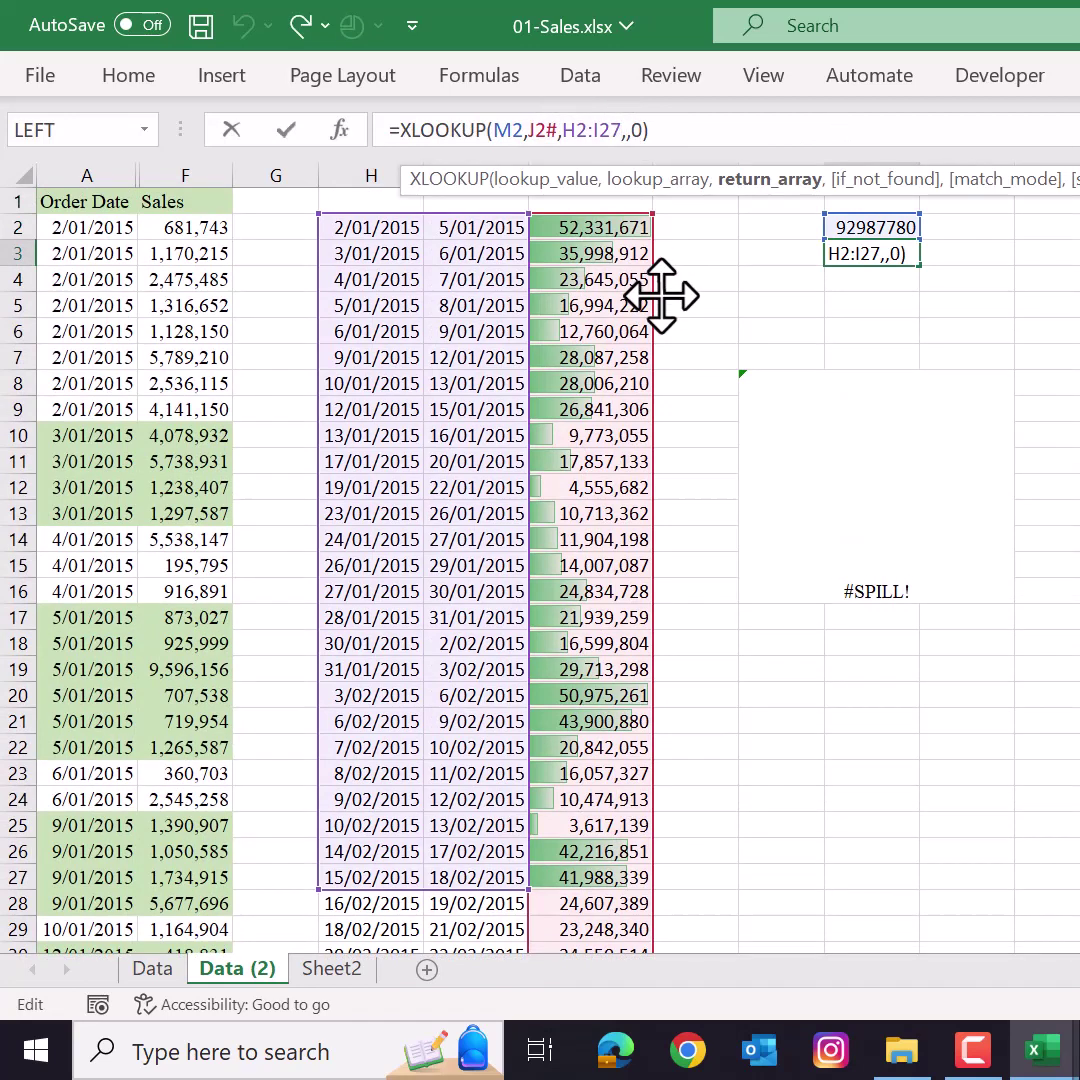
type("I182")
key("Return")
key("Up")
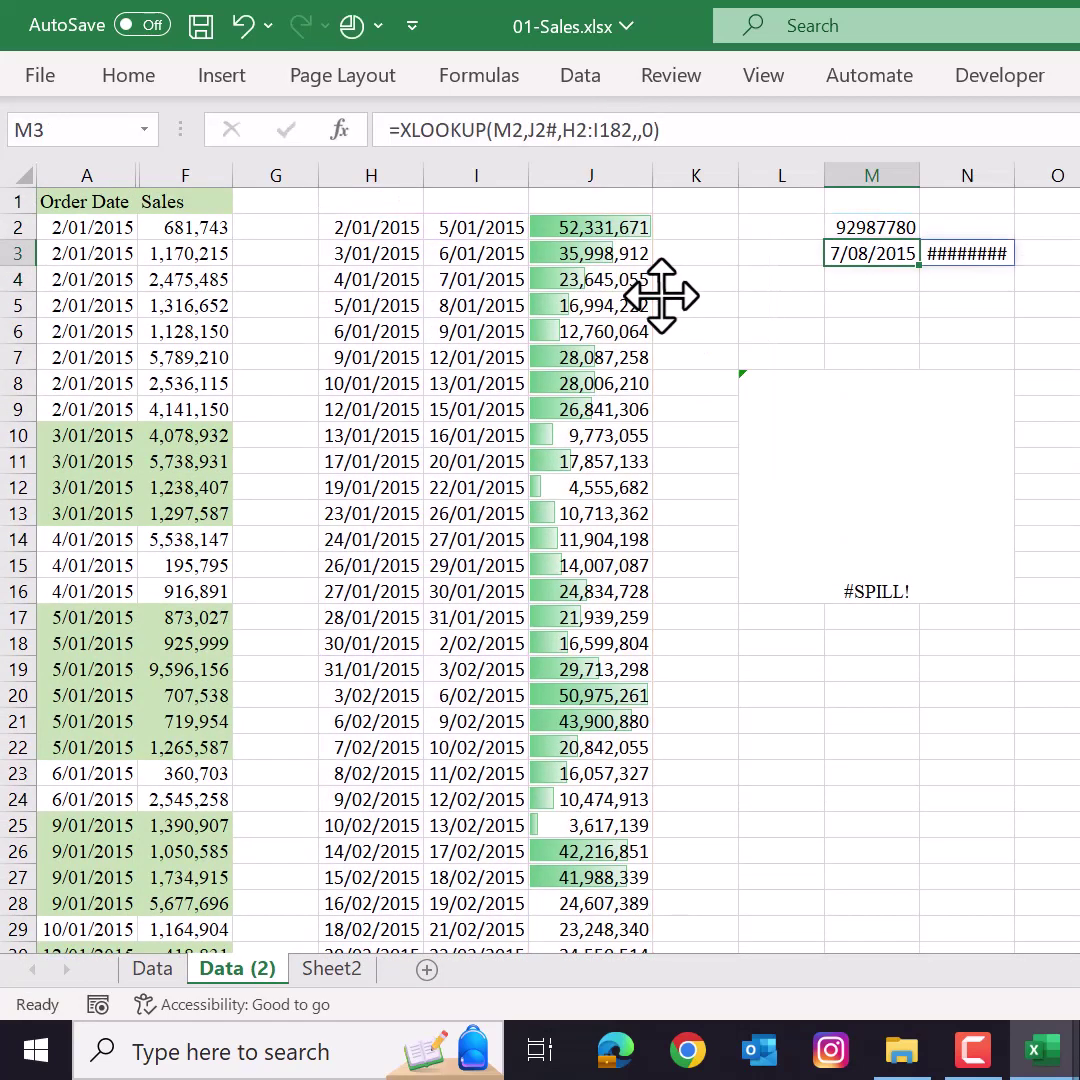
key("Right")
left_click_drag(1014, 175, 1030, 175)
- Unmerge the L8:N16 block so the LET formula can spill
left_click(864, 565)
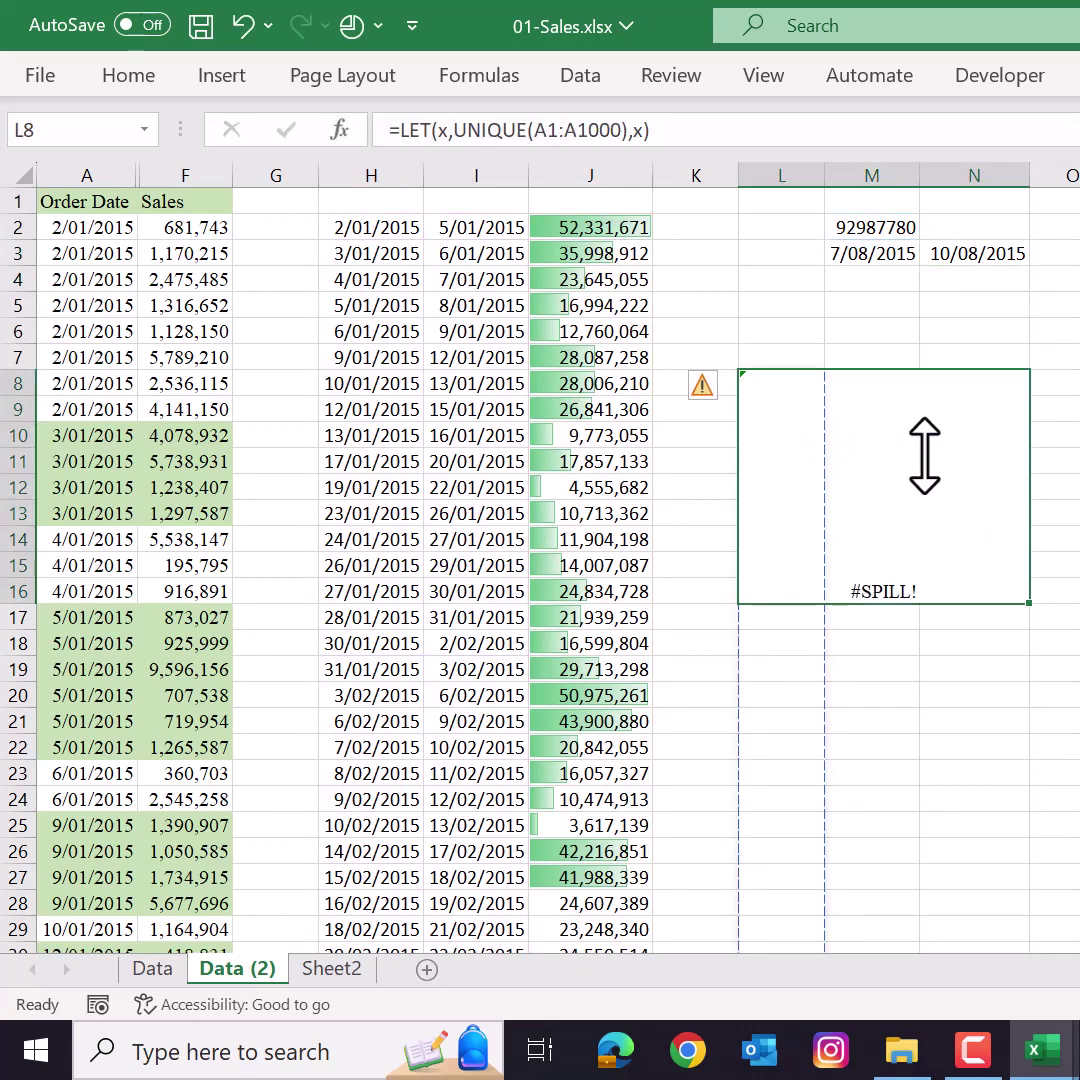
left_click(130, 80)
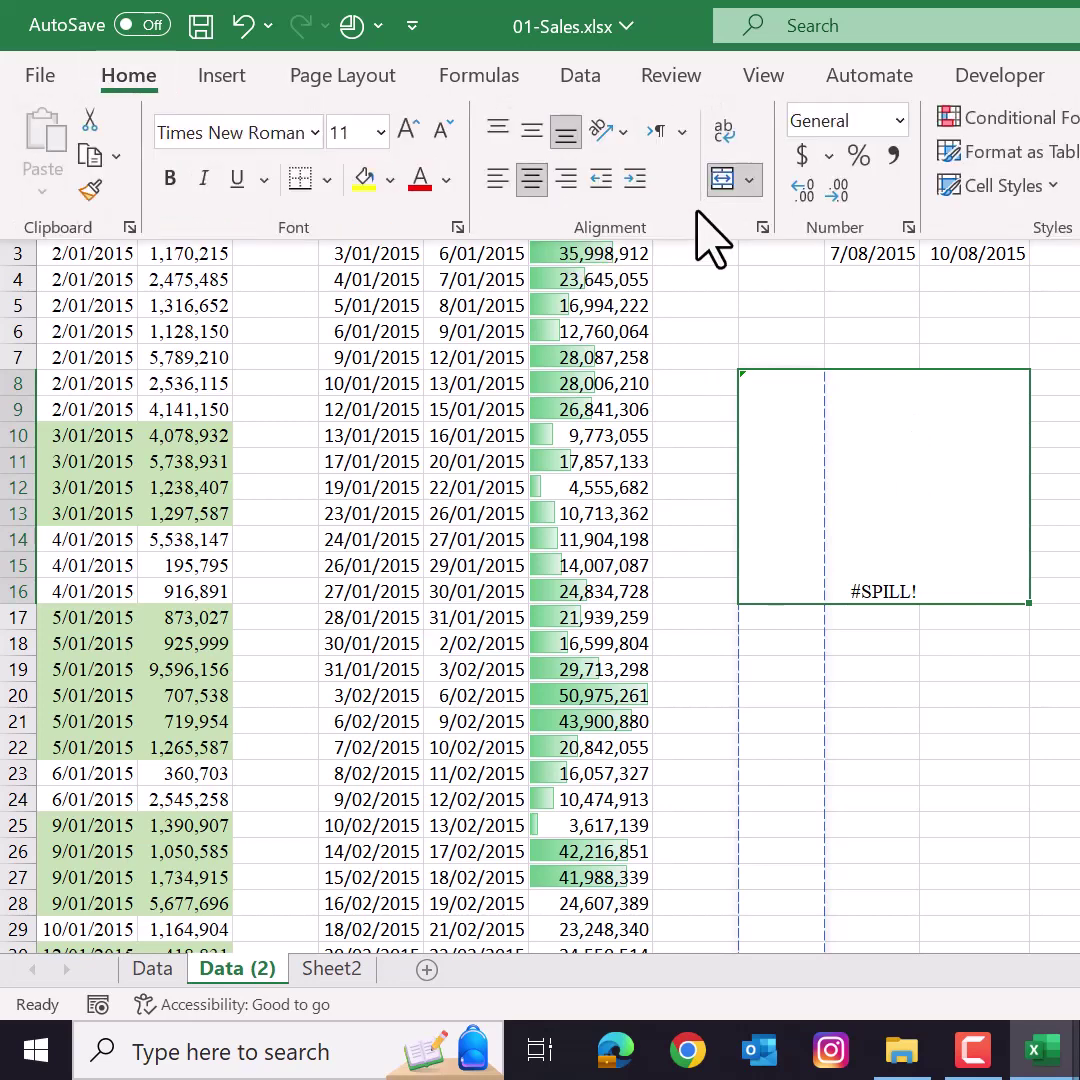
left_click(724, 182)
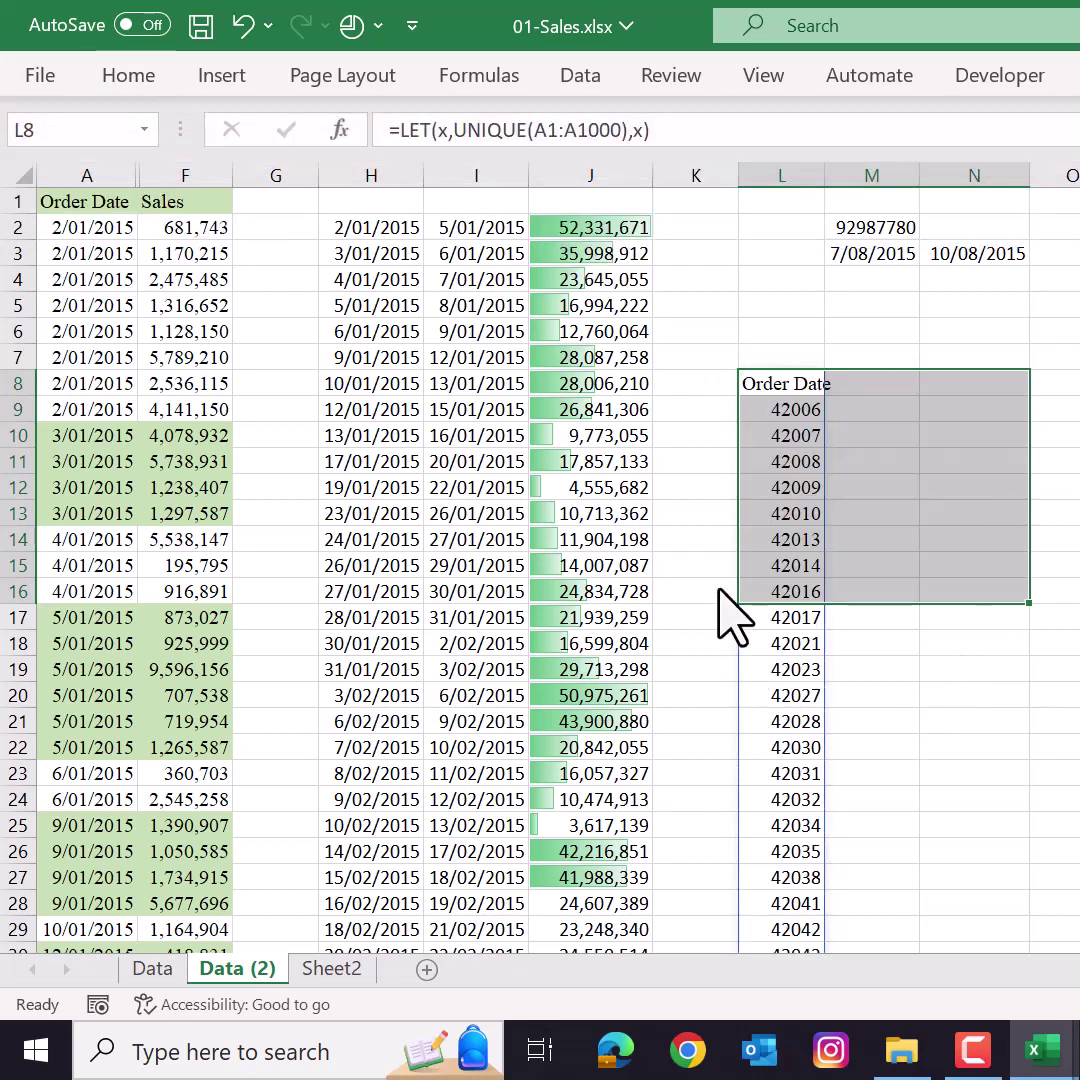
- Change the UNIQUE range inside the LET formula in L8 to A2:A1000, leaving out the header
left_click(786, 392)
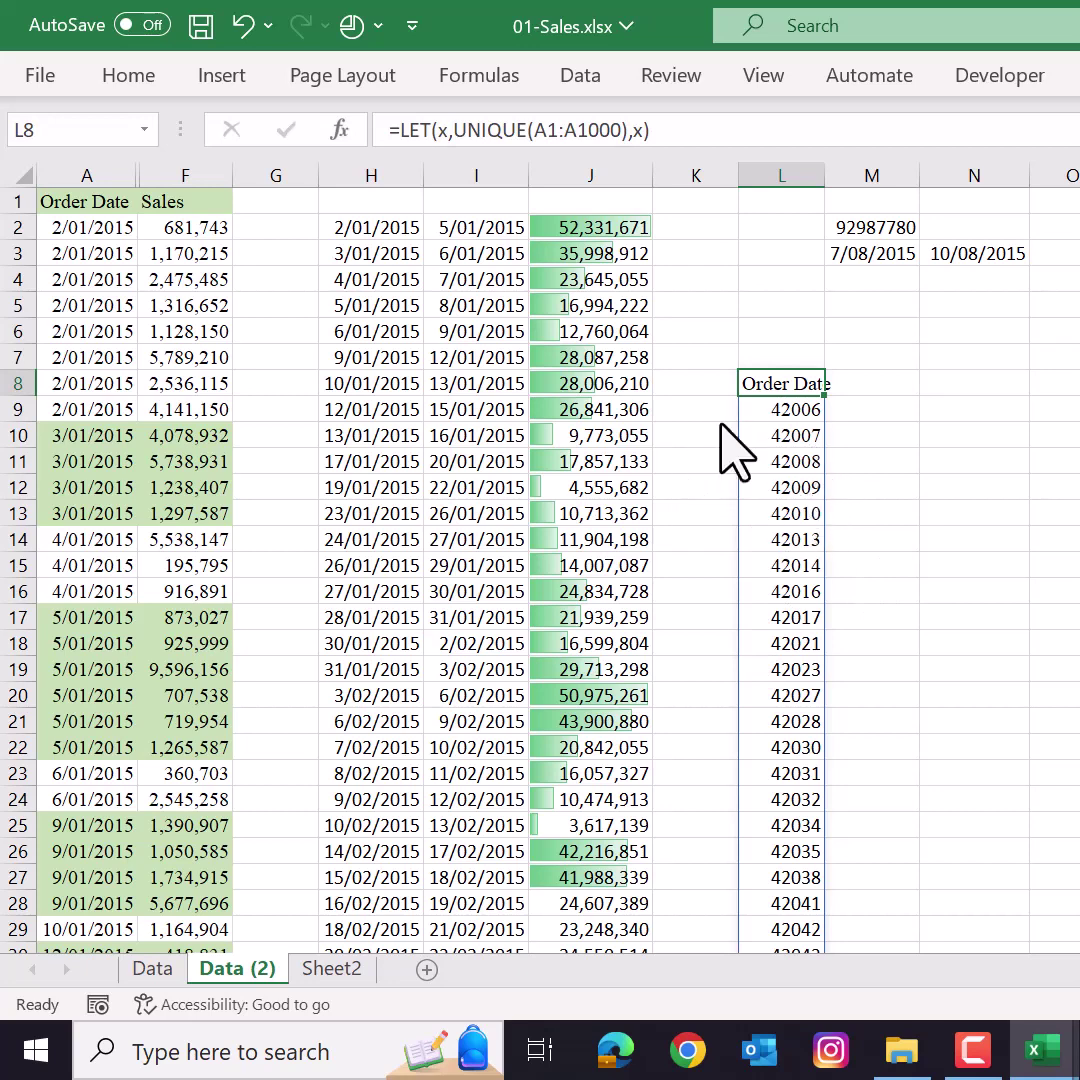
left_click(556, 137)
key("BackSpace")
type("2")
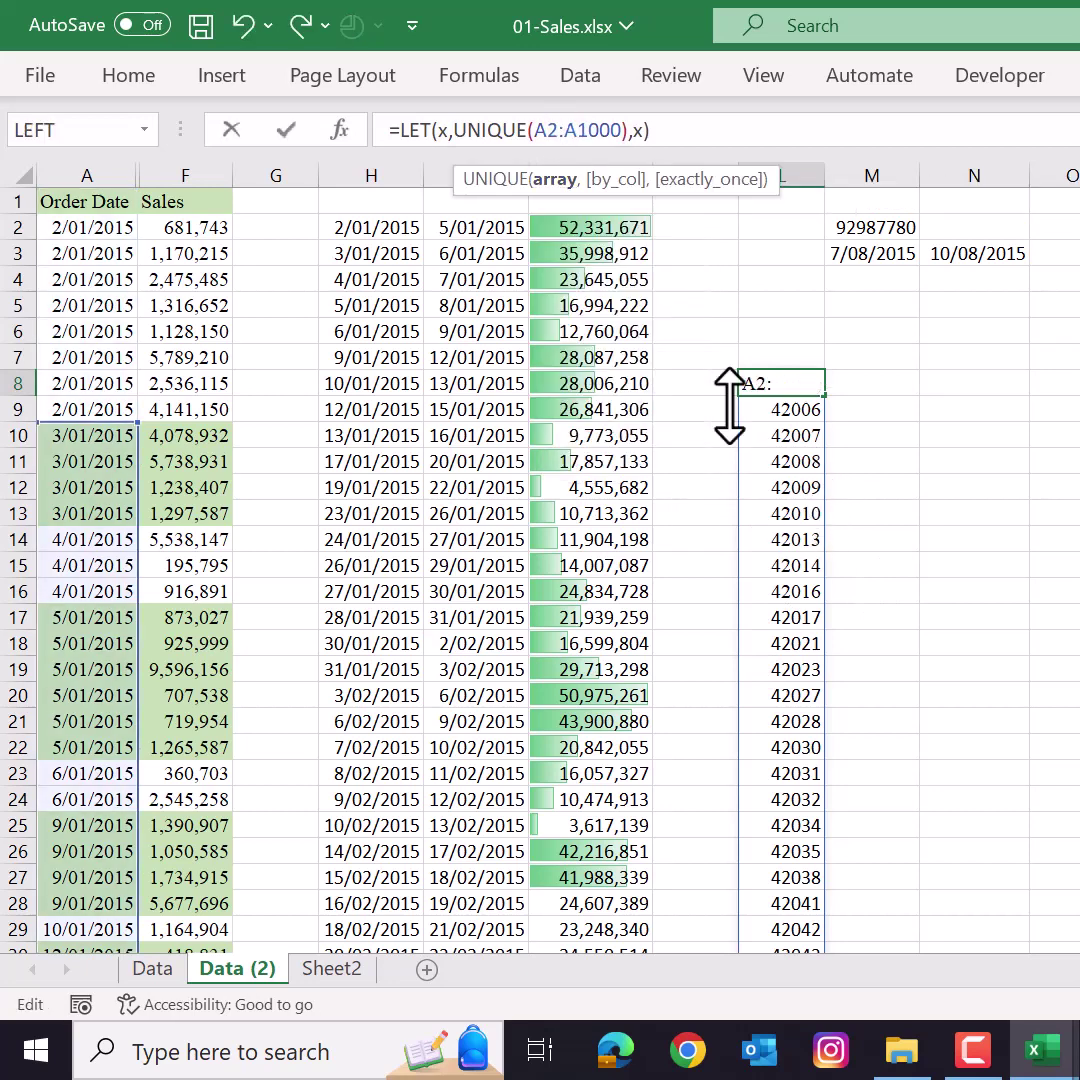
key("Return")
key("Up")
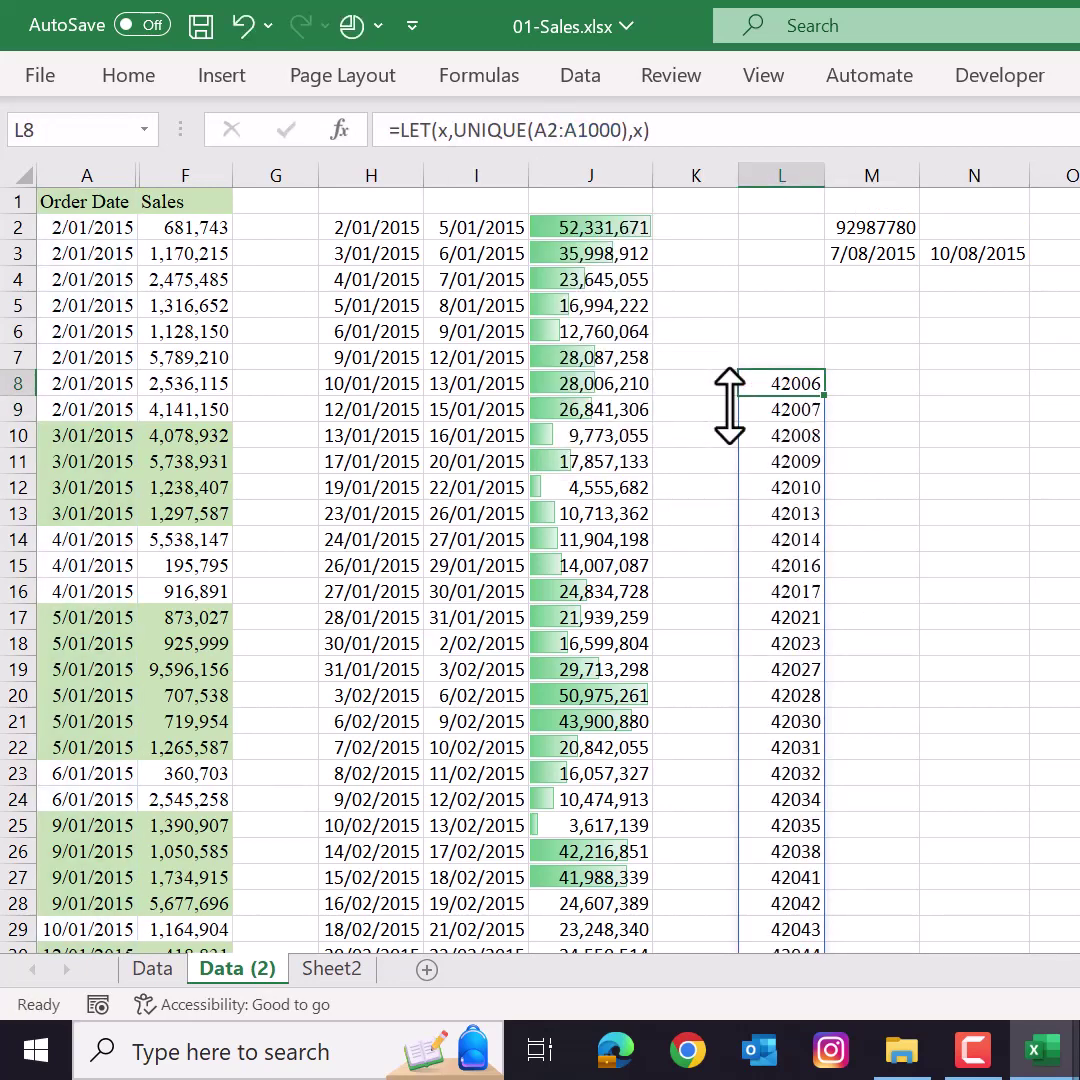
- Extend the LET formula in L8 with a second name y, making it =LET(x,UNIQUE(A2:A1000),y,y=x+3,y)
left_click_drag(362, 232, 352, 745)
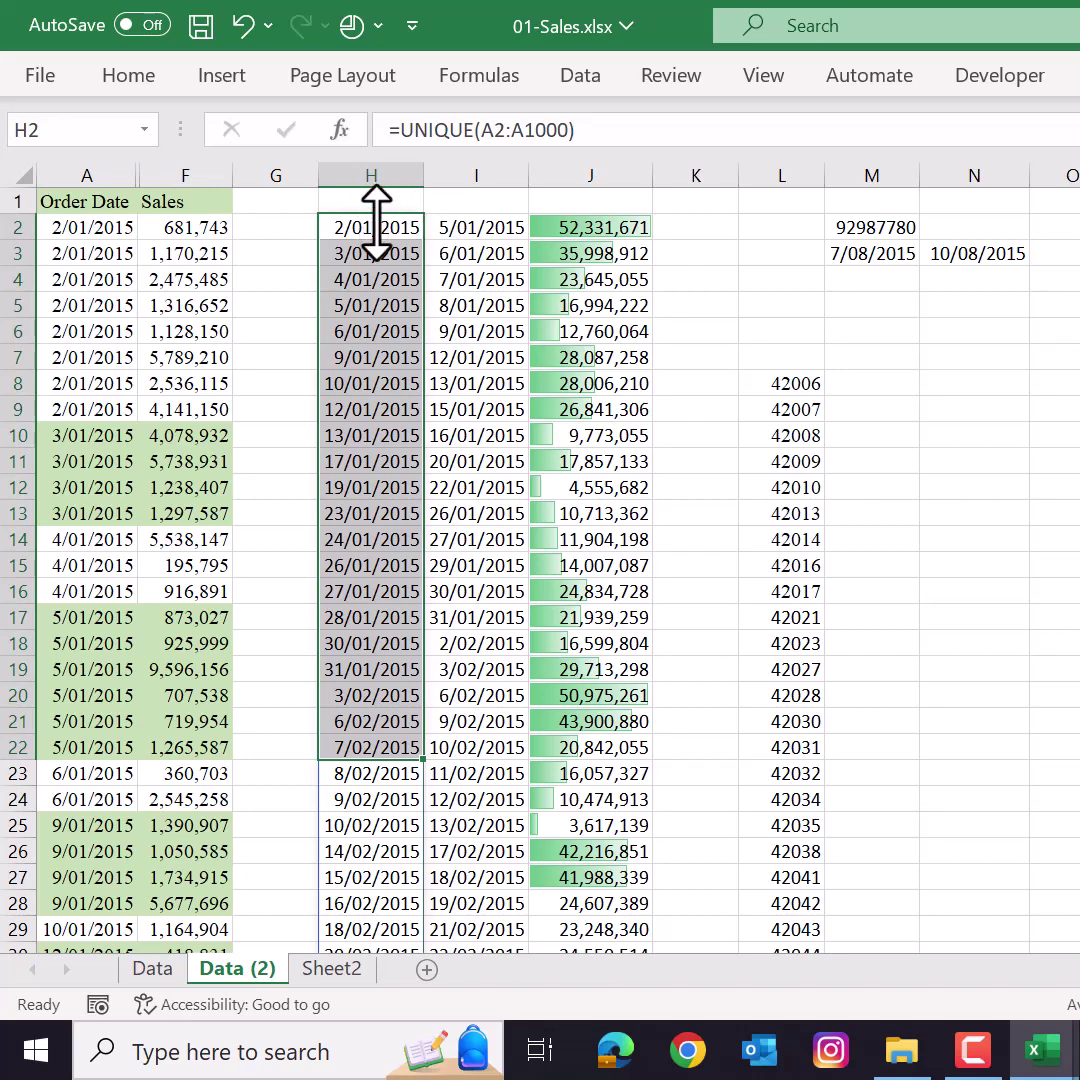
left_click(797, 388)
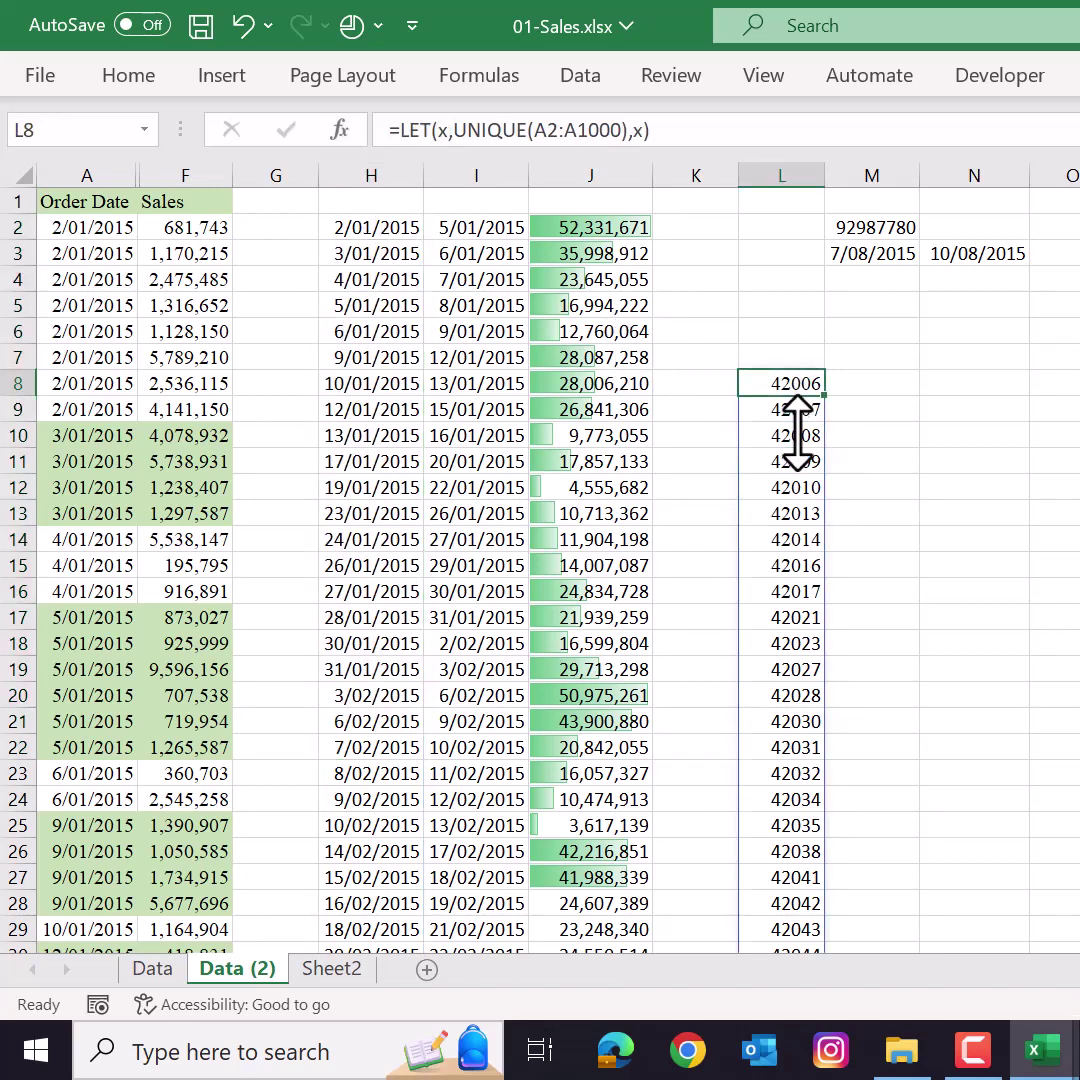
left_click(645, 140)
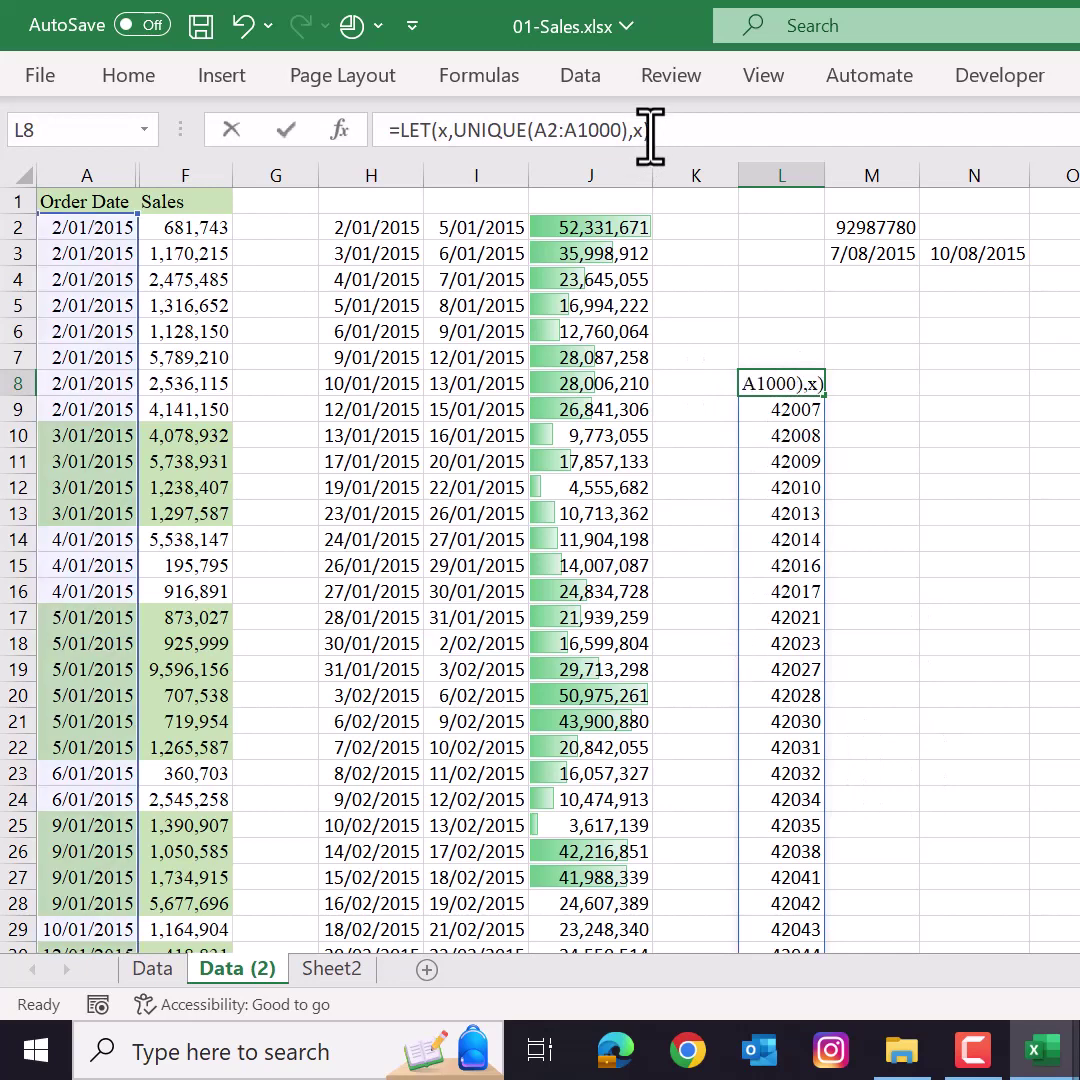
key("BackSpace")
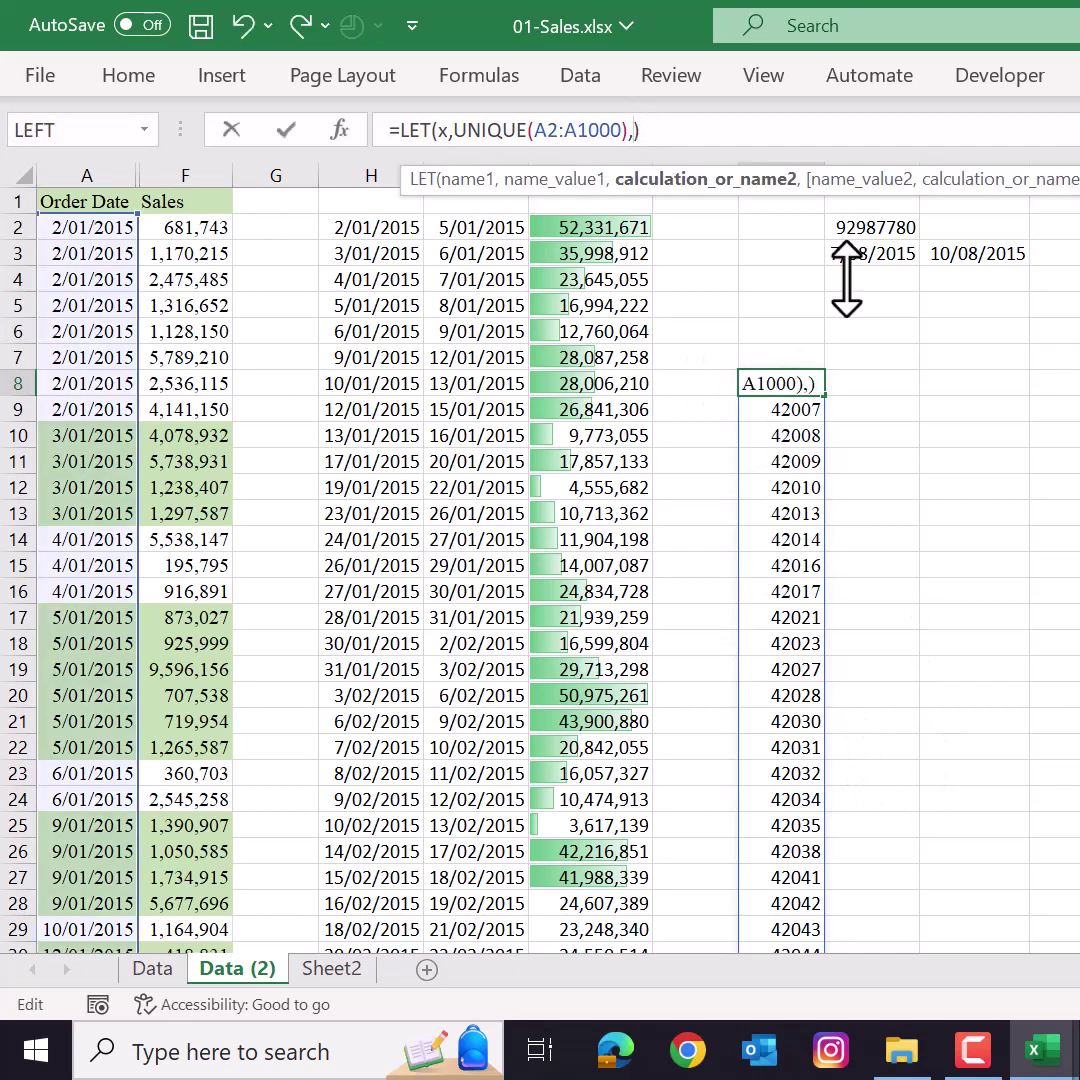
type("y,")
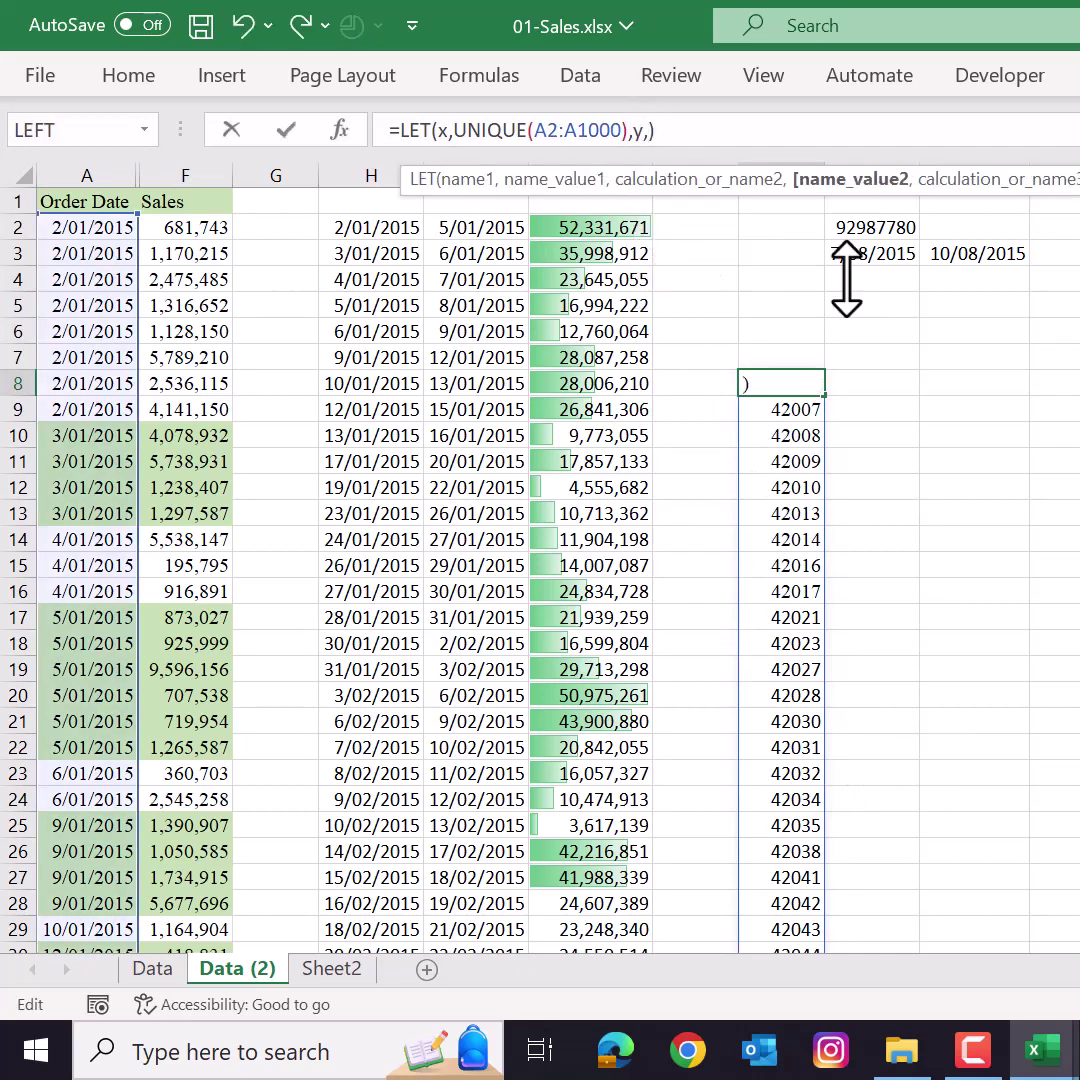
type("y=x+")
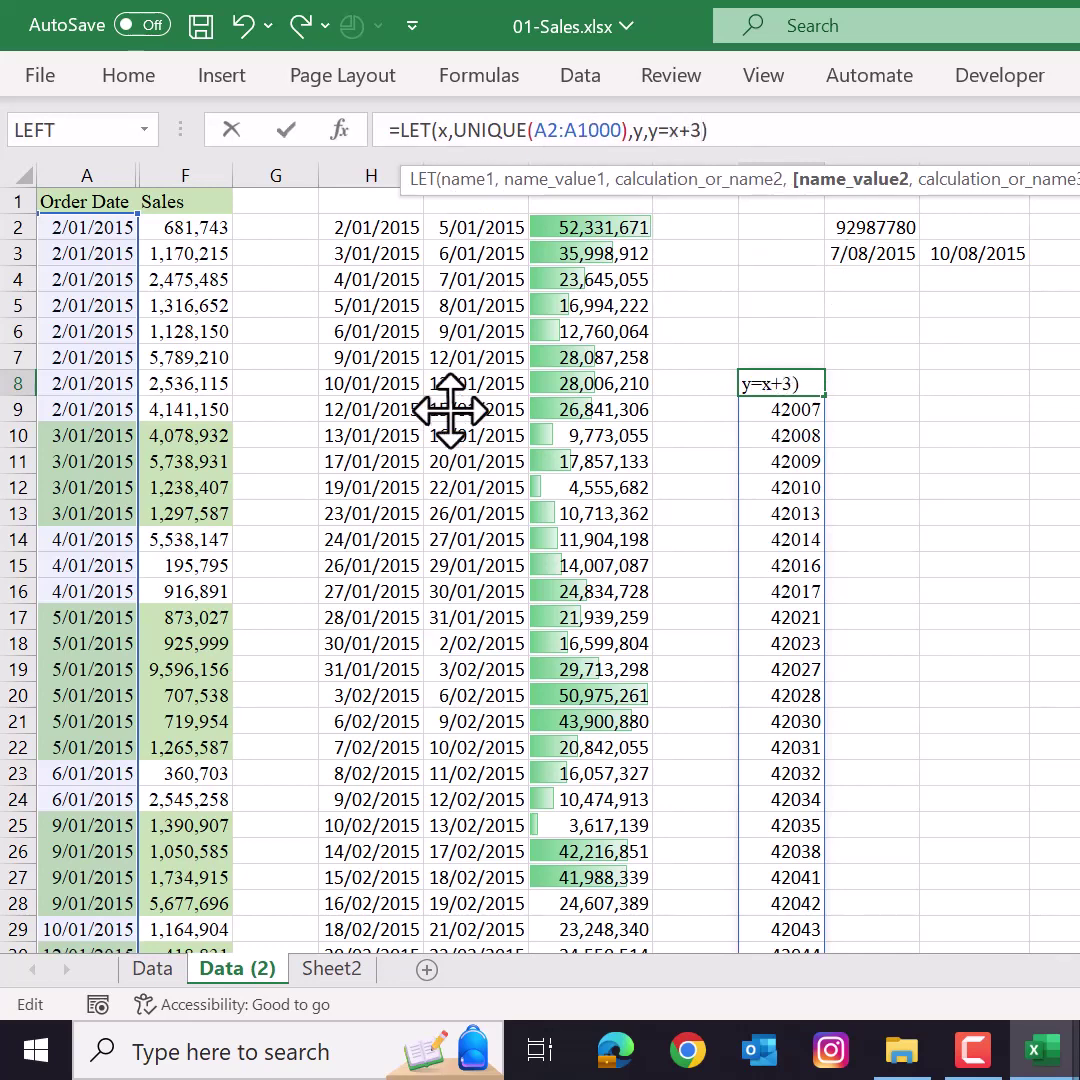
type("3")
key("Right")
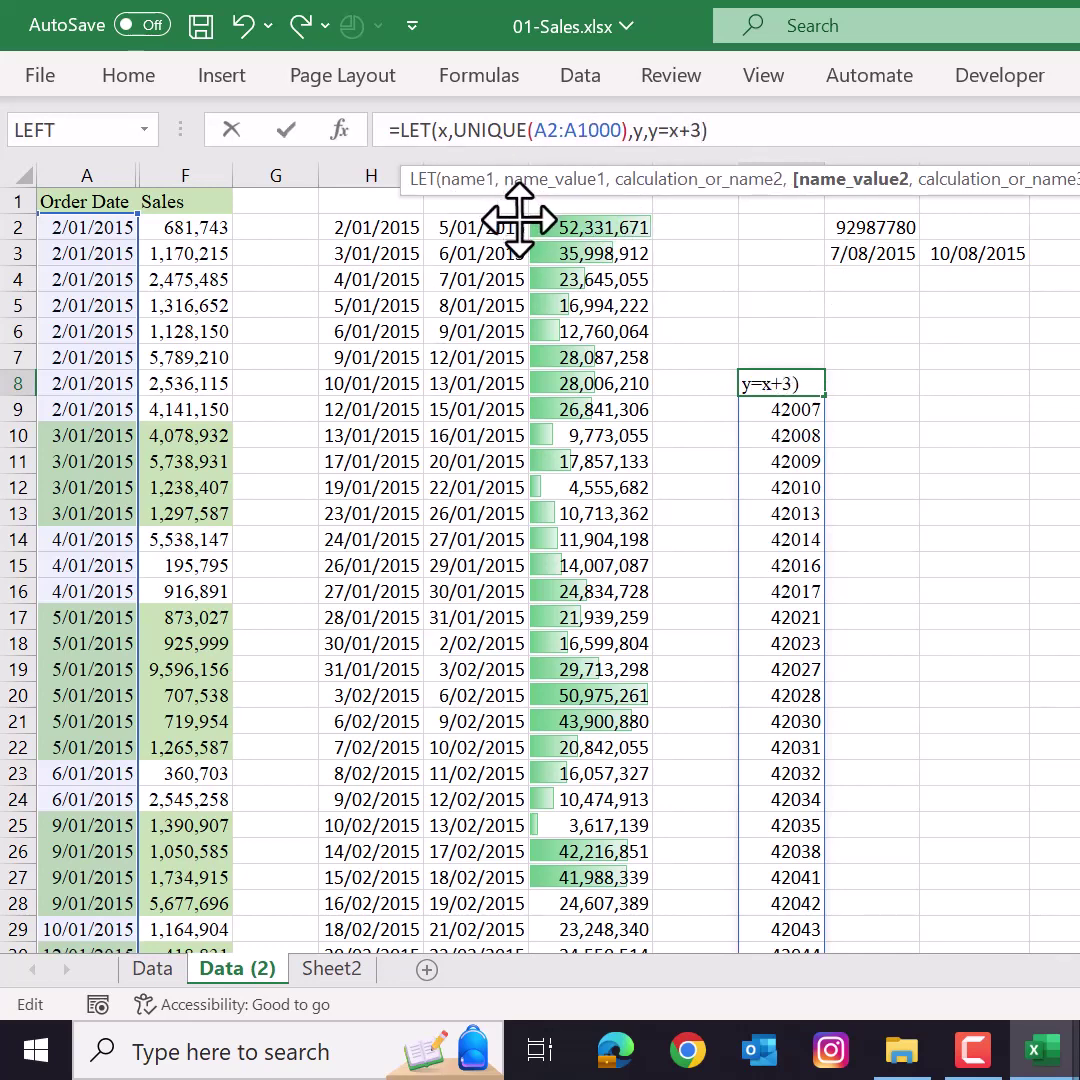
type(",y")
key("Return")
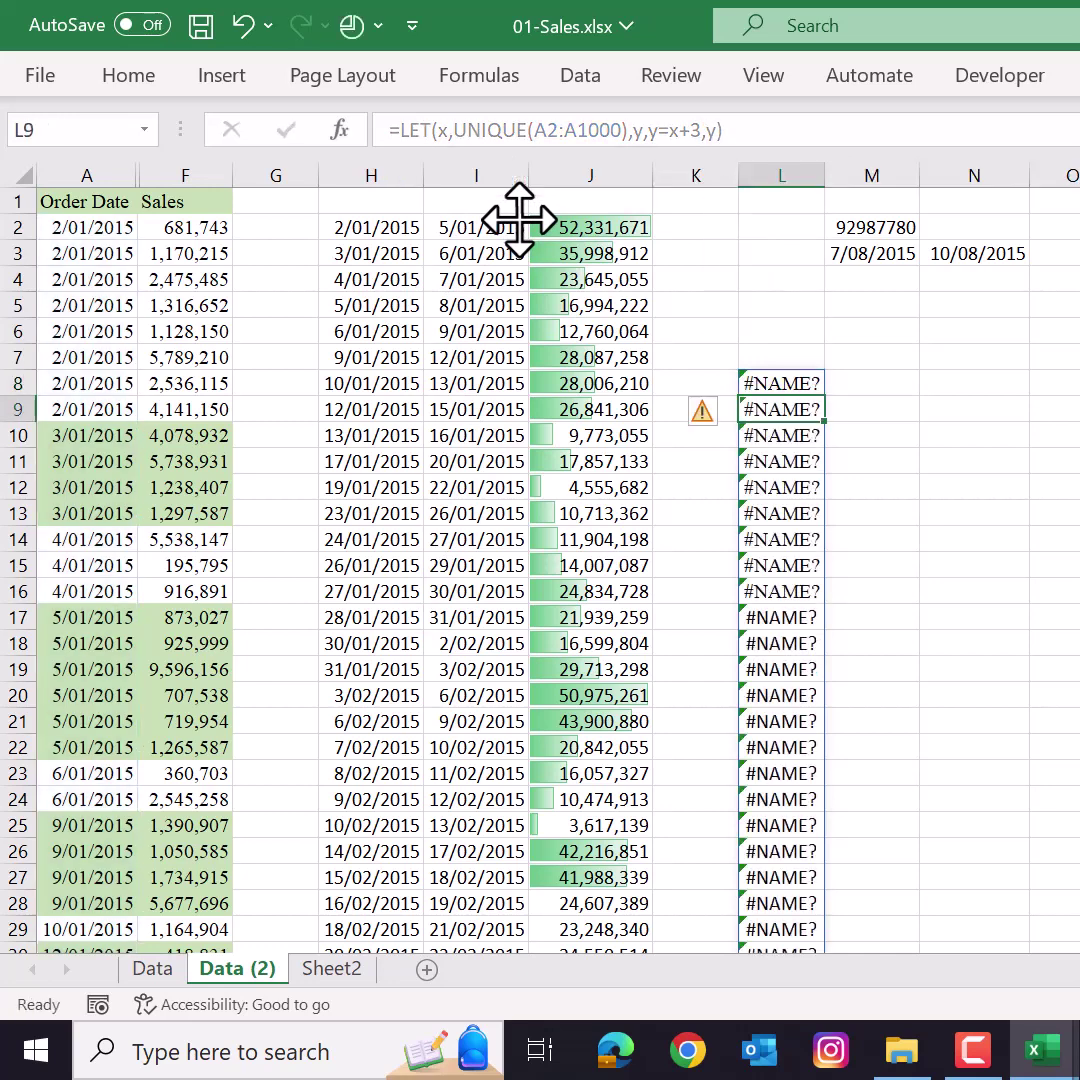
- Correct the definition of y in L8's LET formula to x+3, making it =LET(x,UNIQUE(A2:A1000),y,x+3,y)
key("Up")
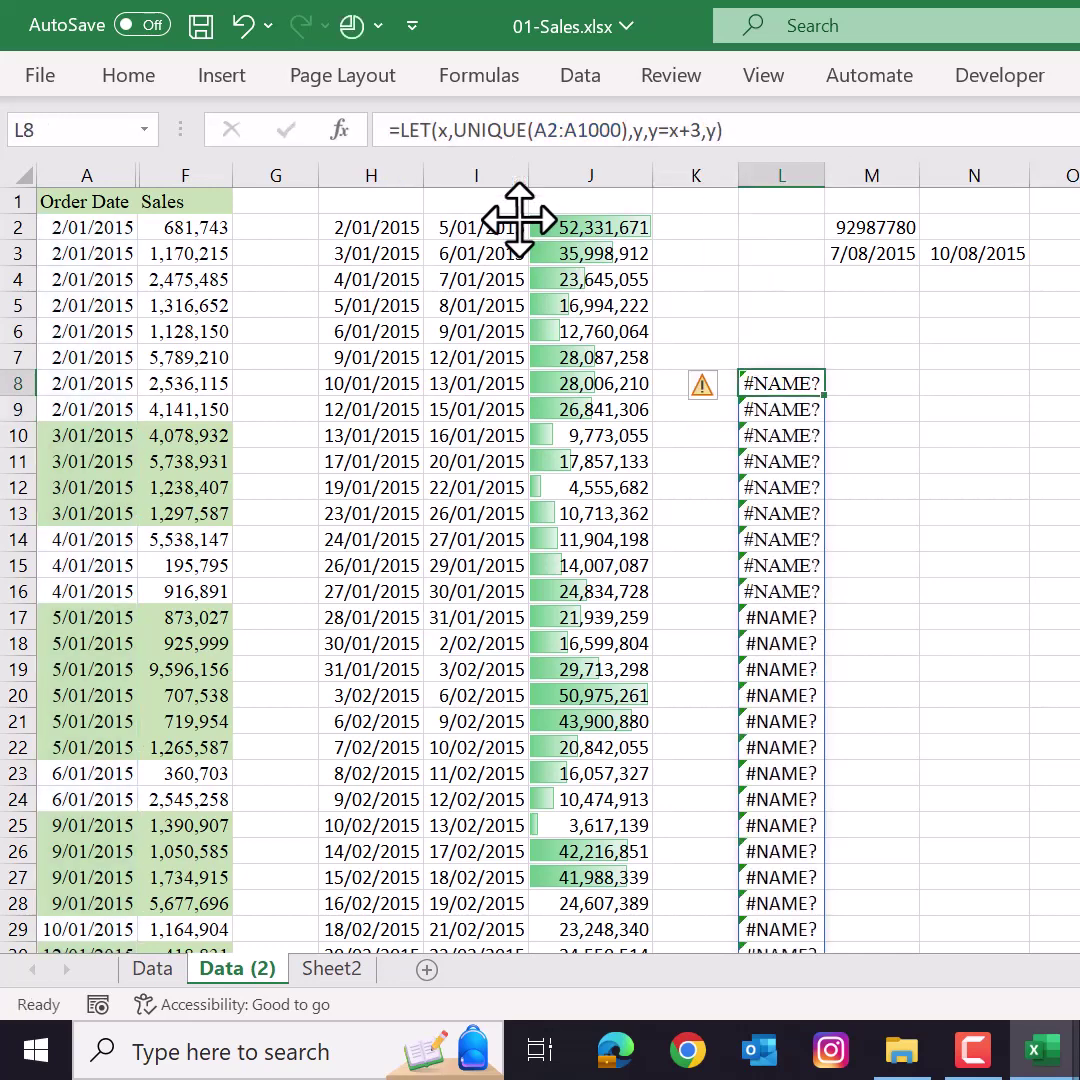
left_click(647, 140)
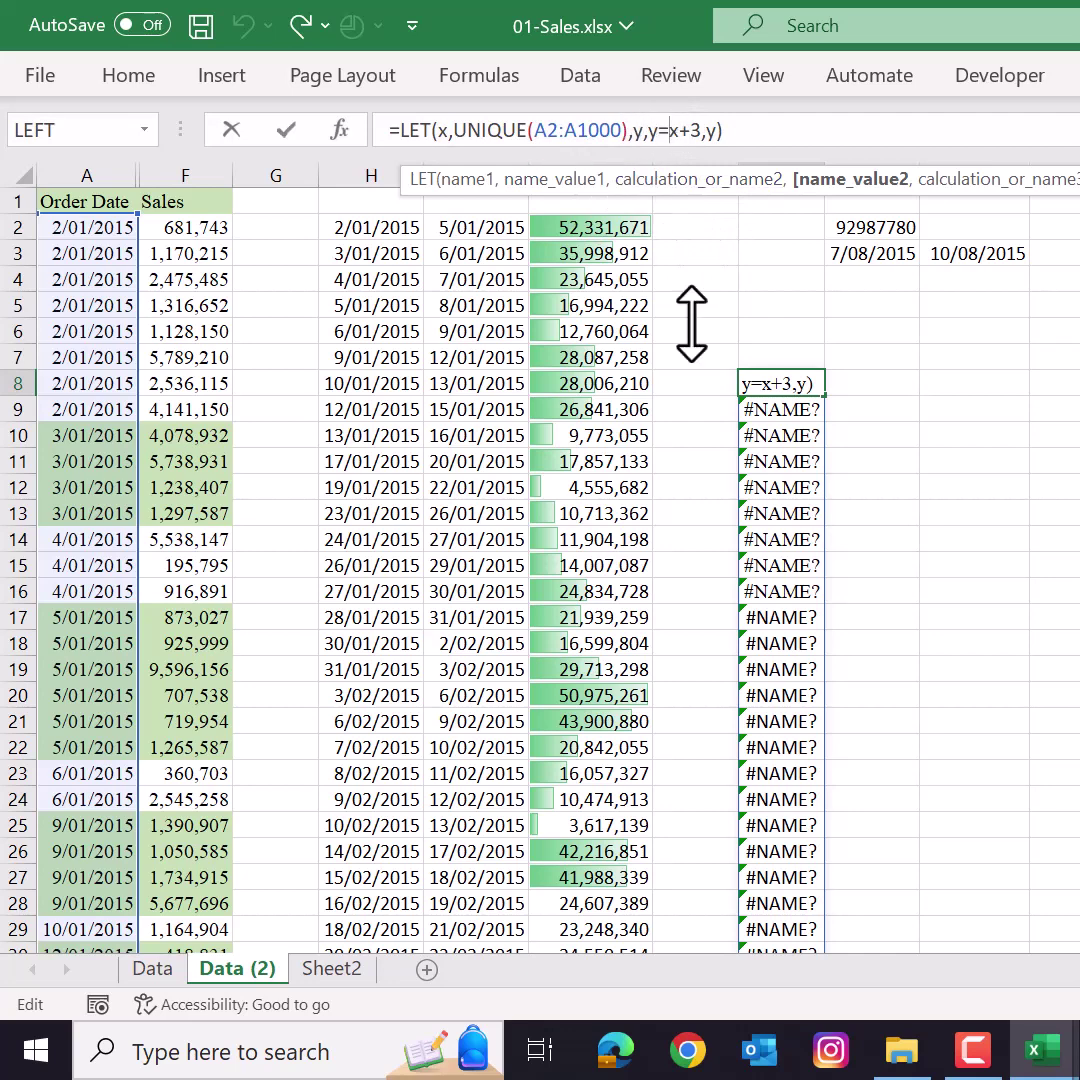
key("BackSpace")
key("BackSpace")
key("Return")
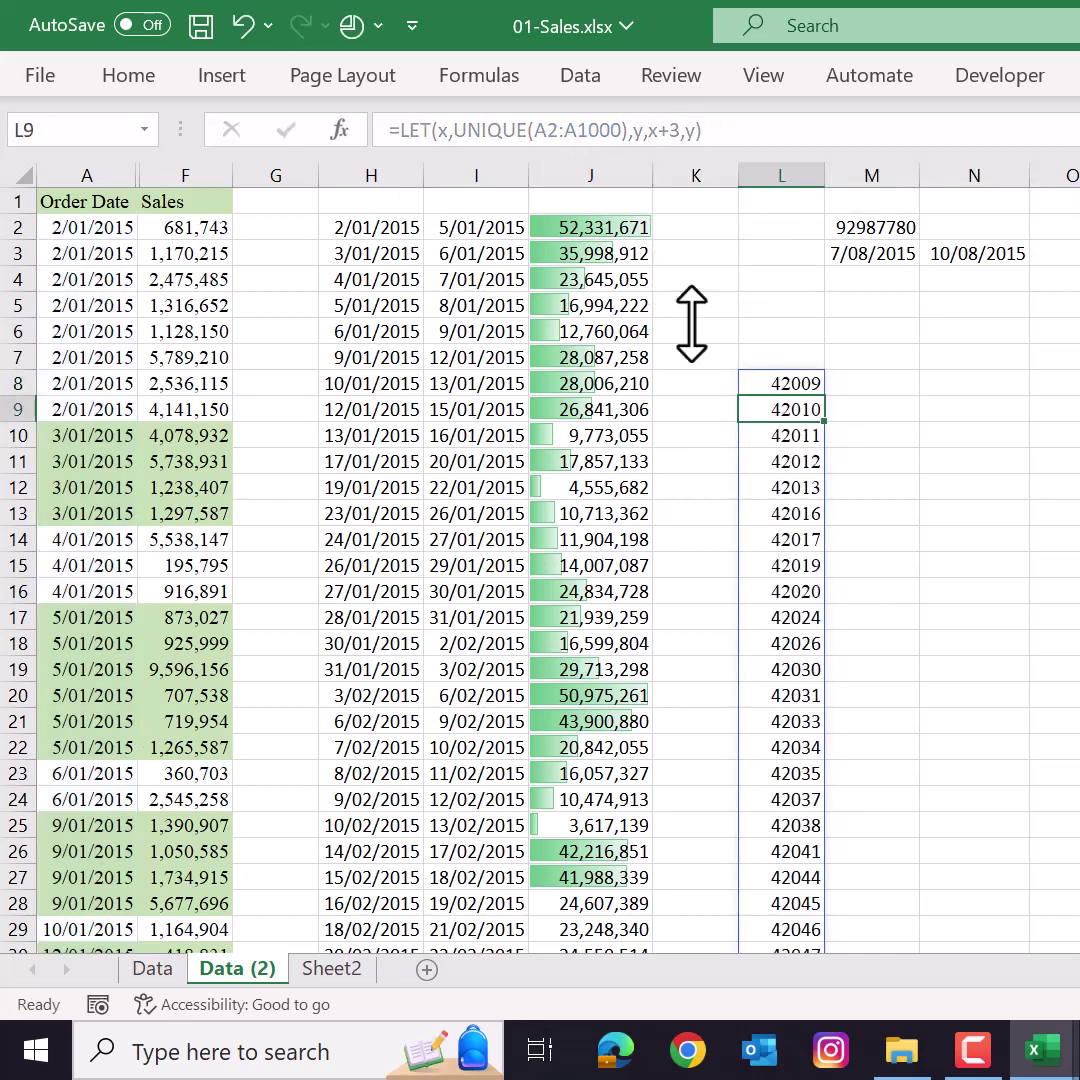
- Replace the final y in L8's LET formula with a third name z, defined by a SUMIFS with sum range F:F
key("Up")
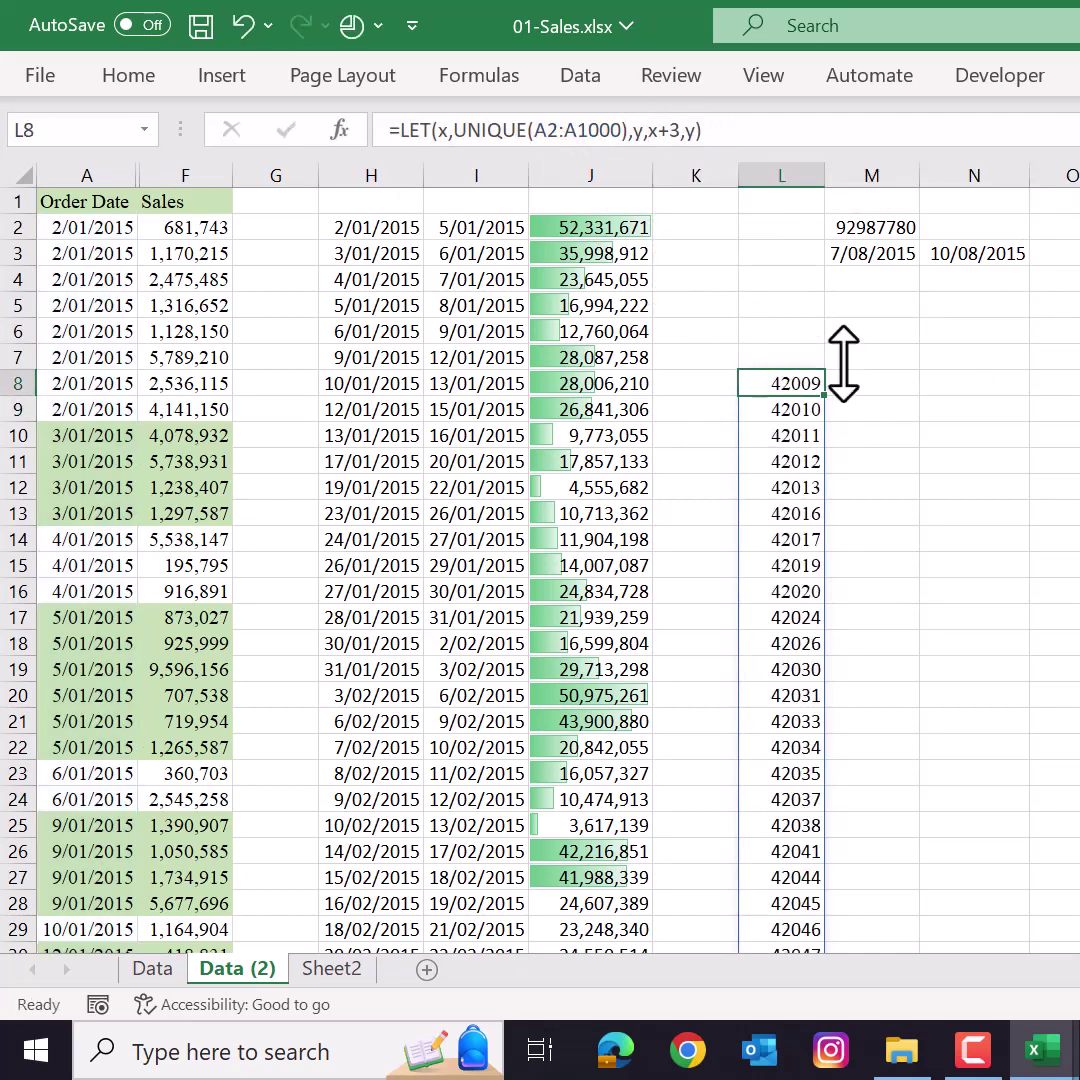
left_click(717, 134)
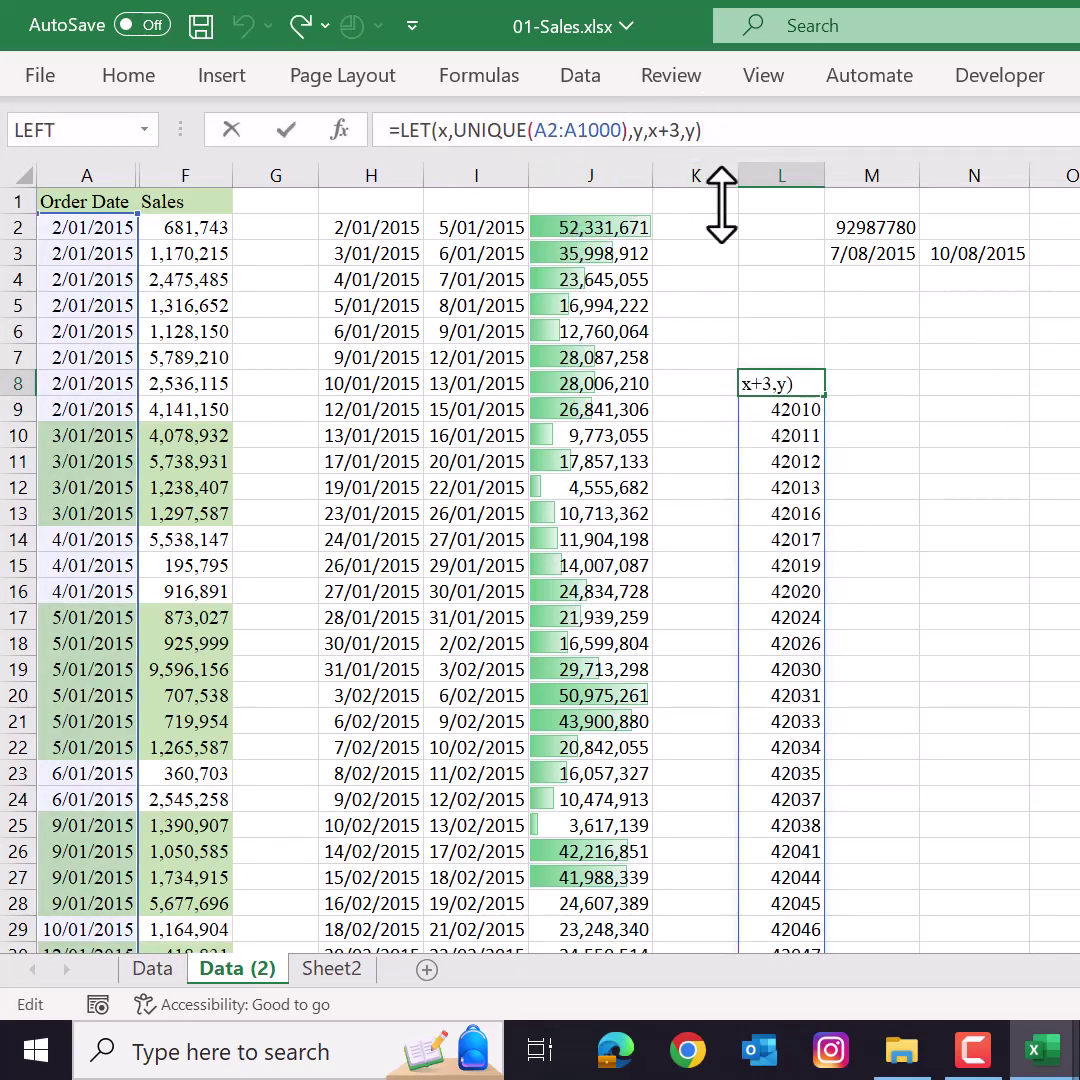
key("Left")
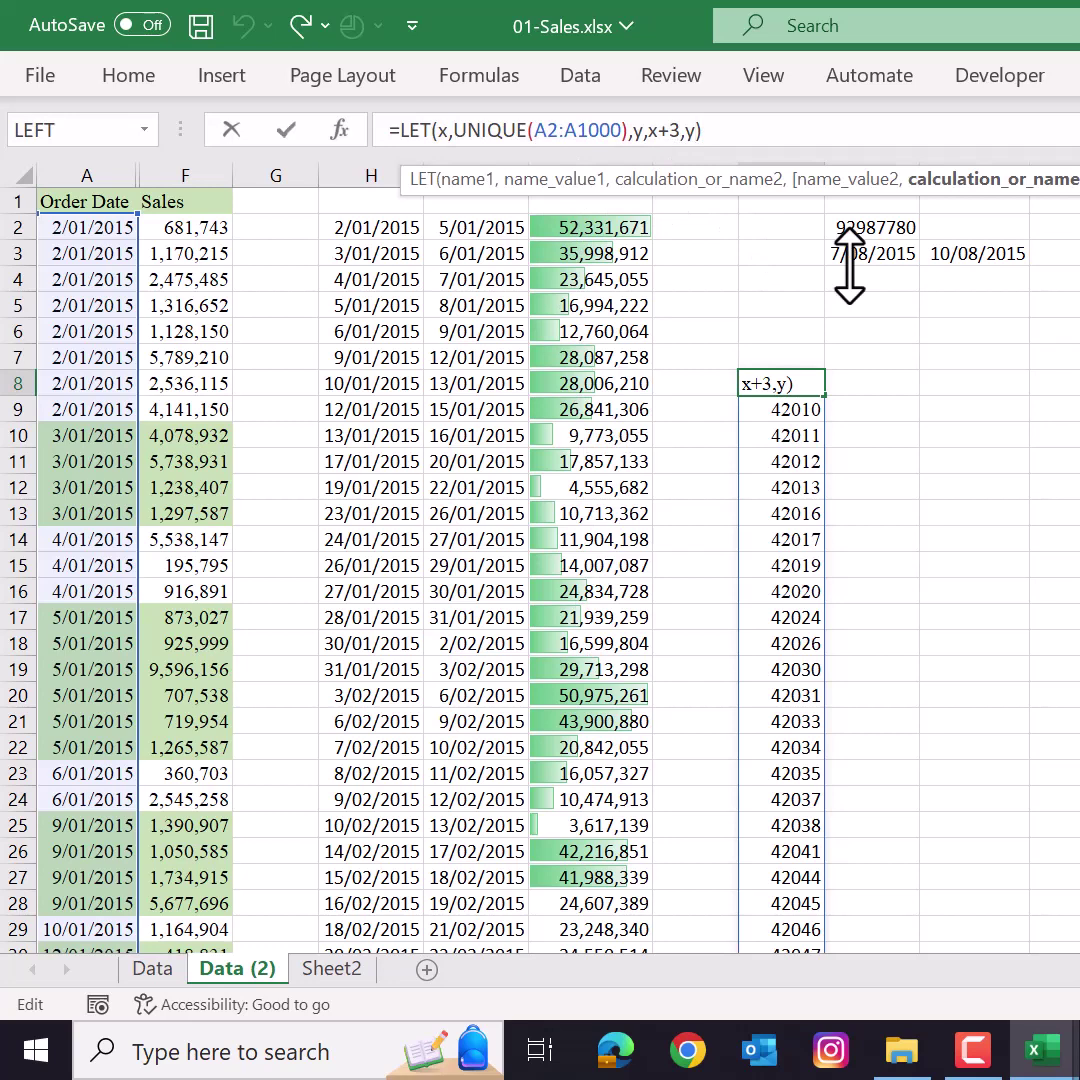
key("BackSpace")
type("z")
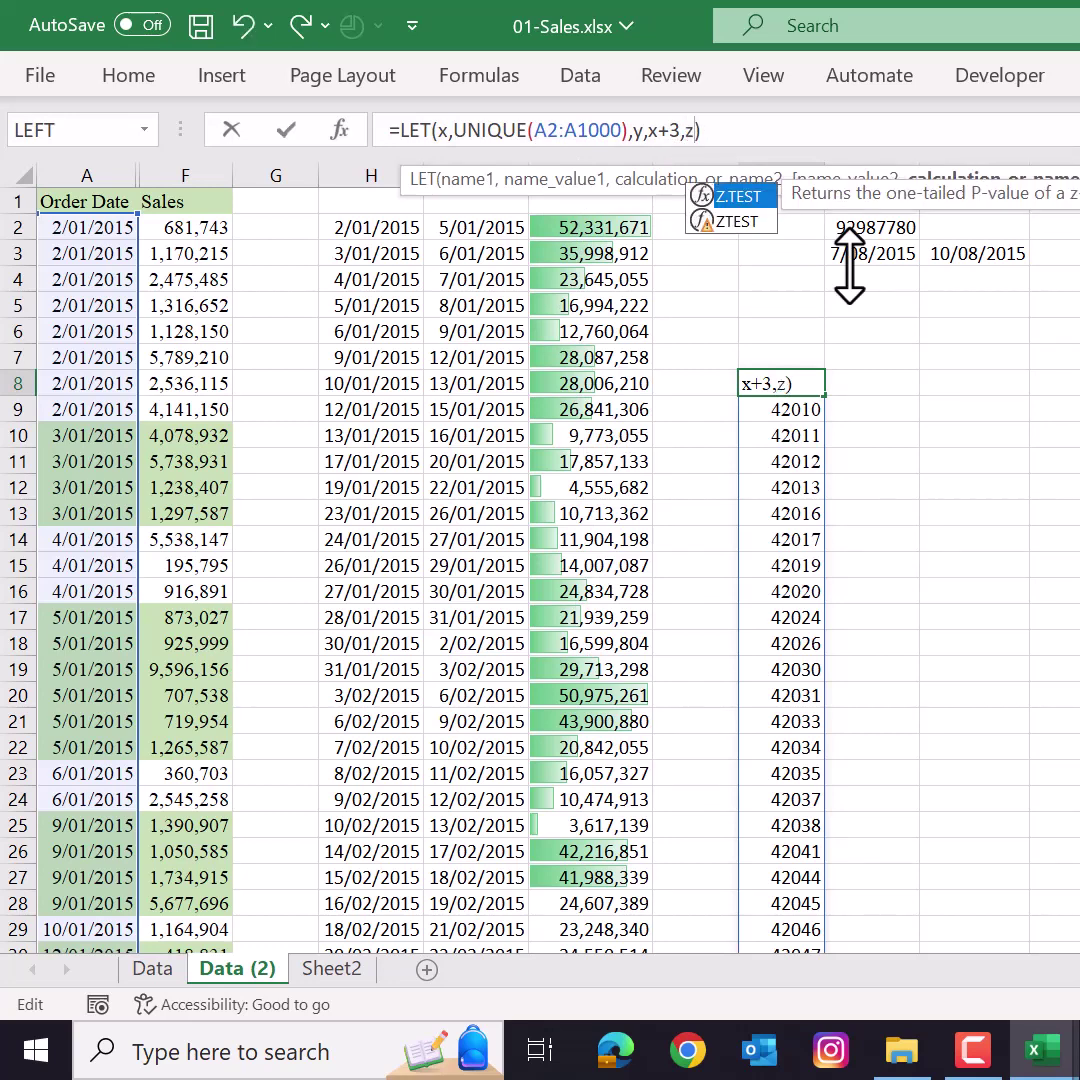
type(",")
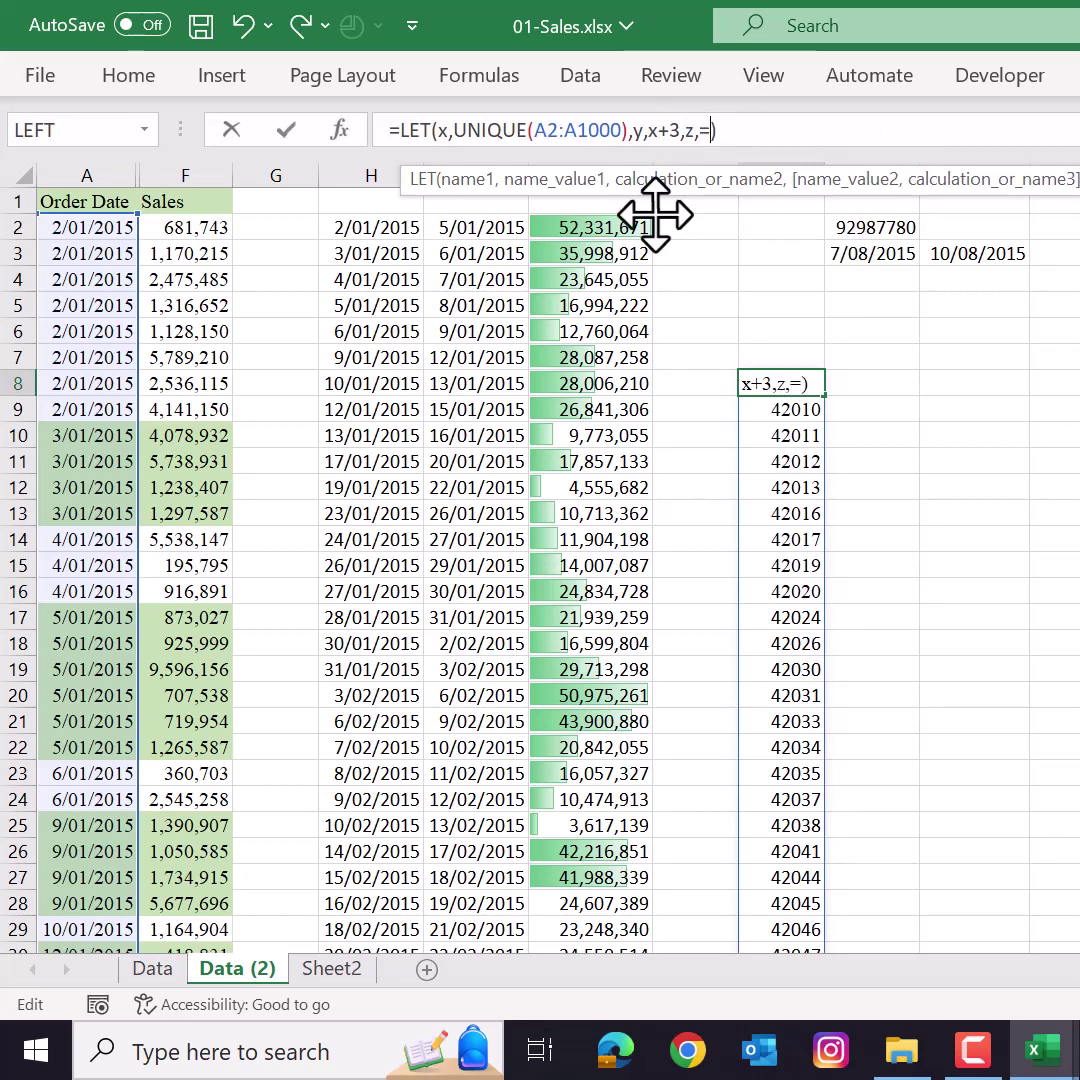
type("sumi")
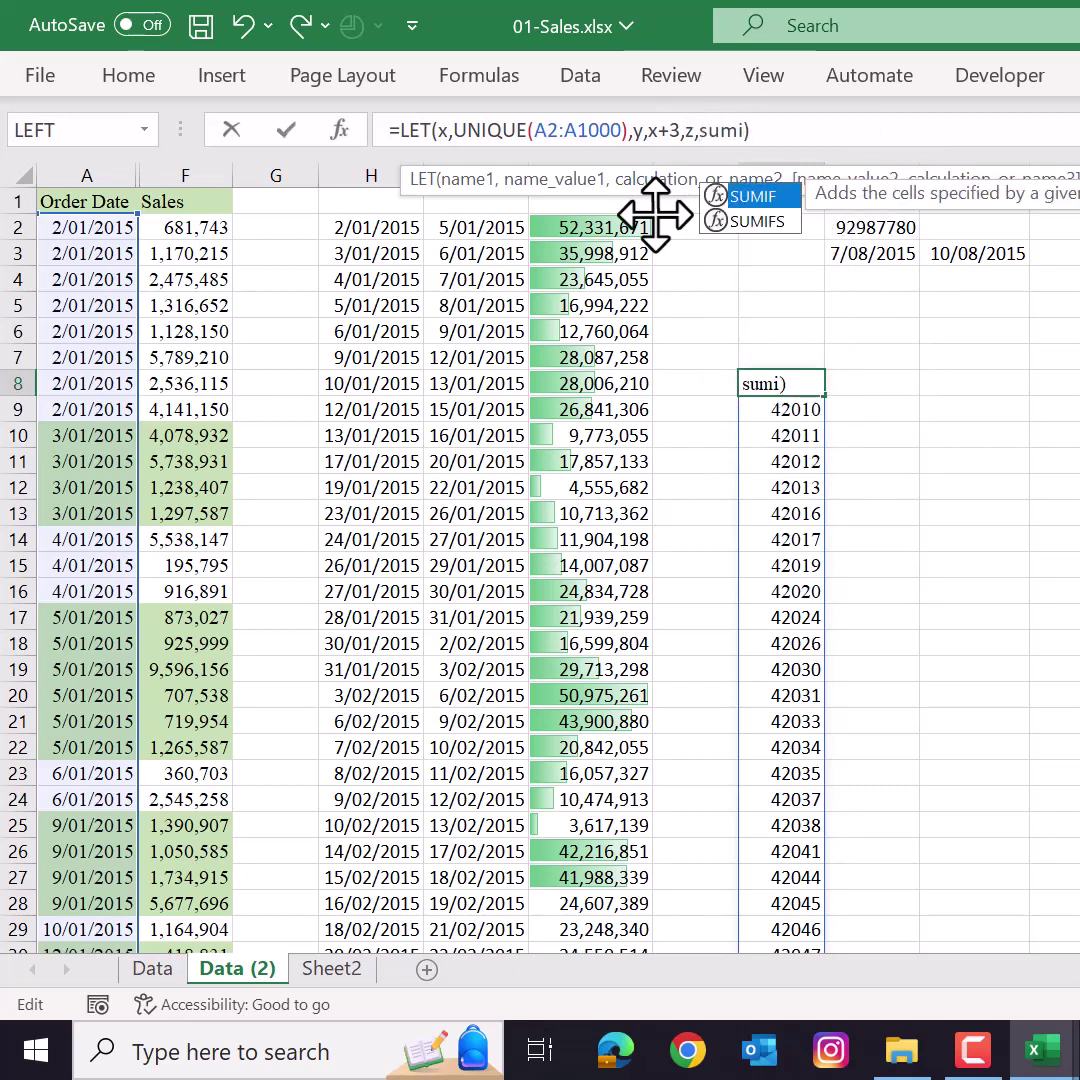
type("fs(")
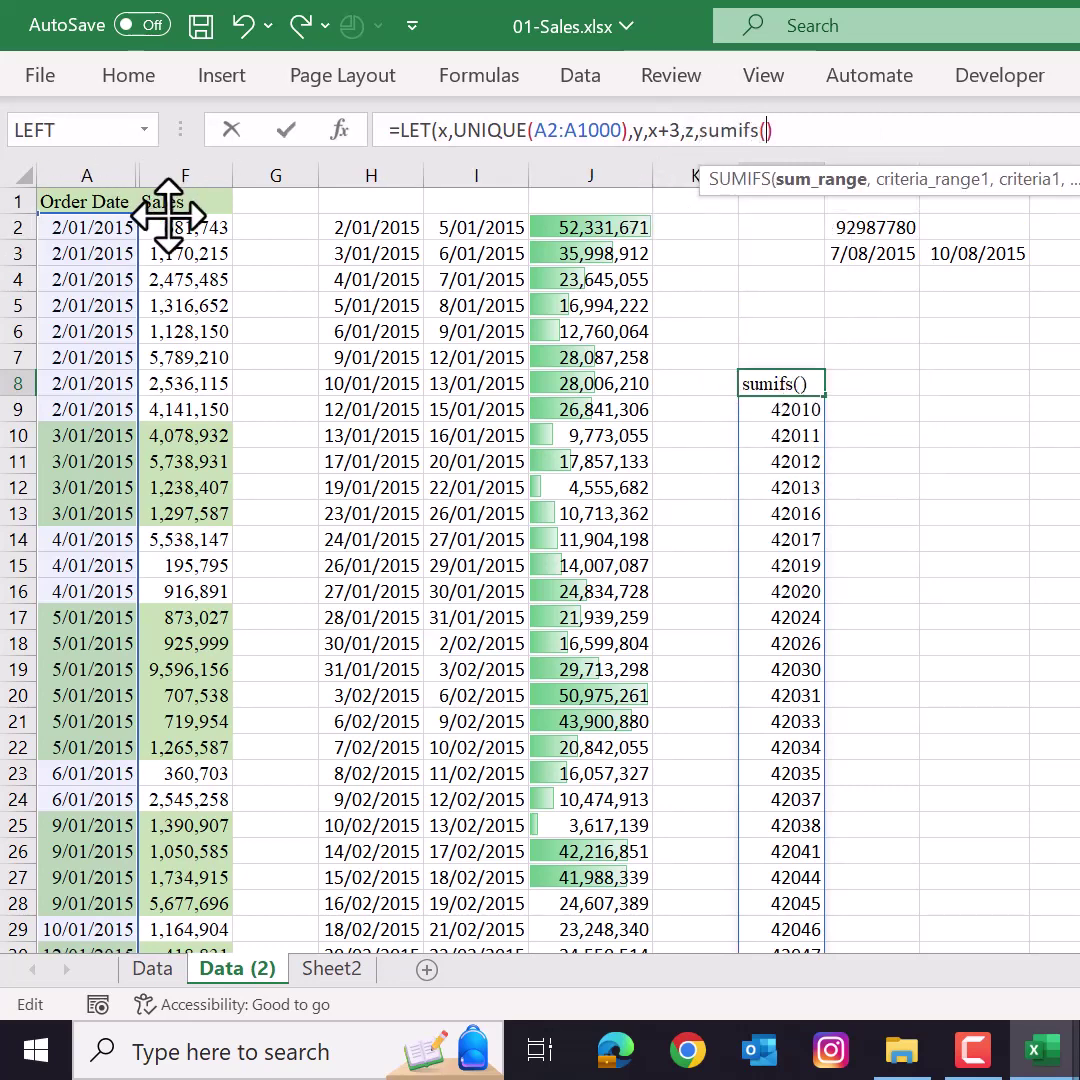
type("f:F")
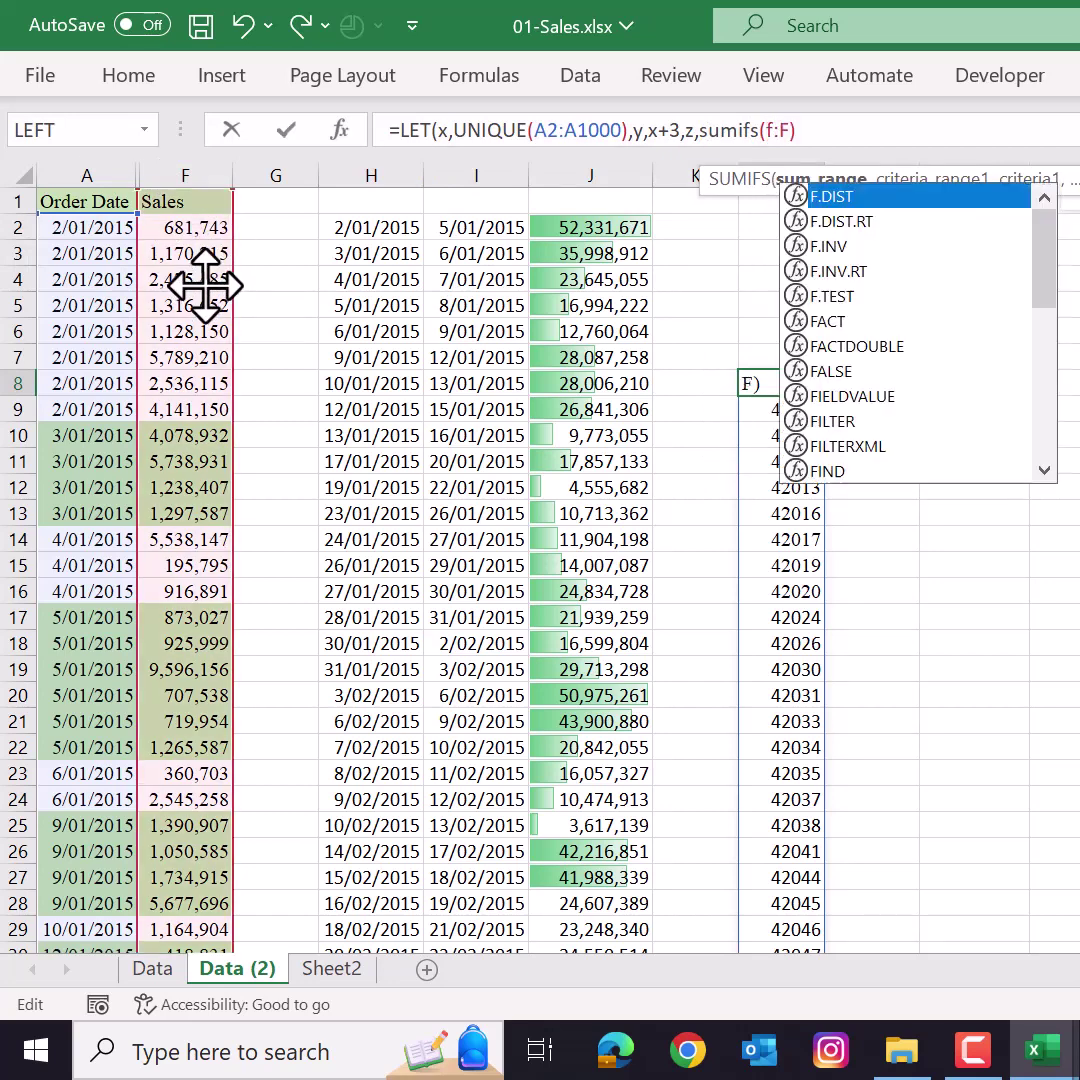
type(",")
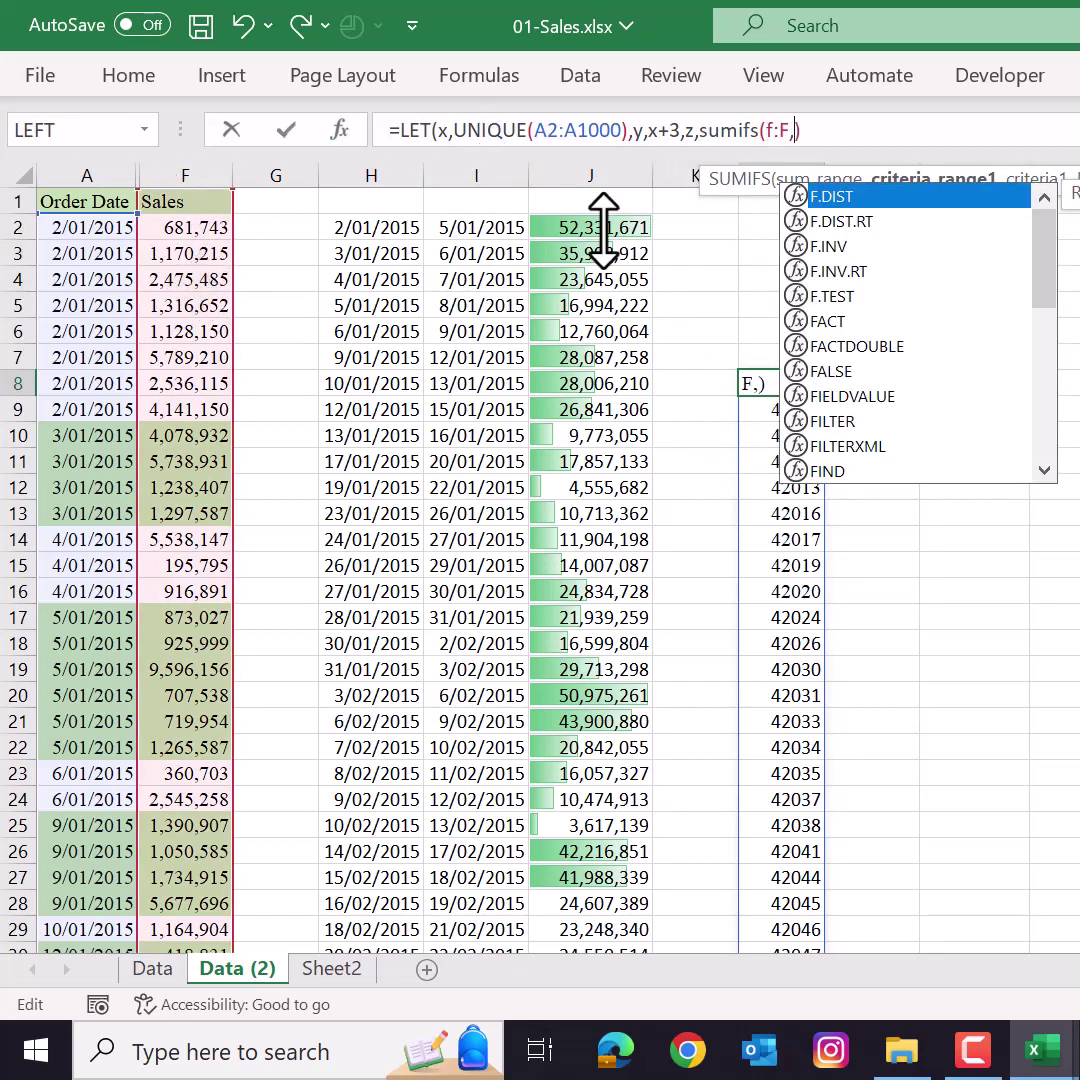
- Give the SUMIFS two date criteria on column A: A:A,">="&x and A:A,"<="&y
type("\"")
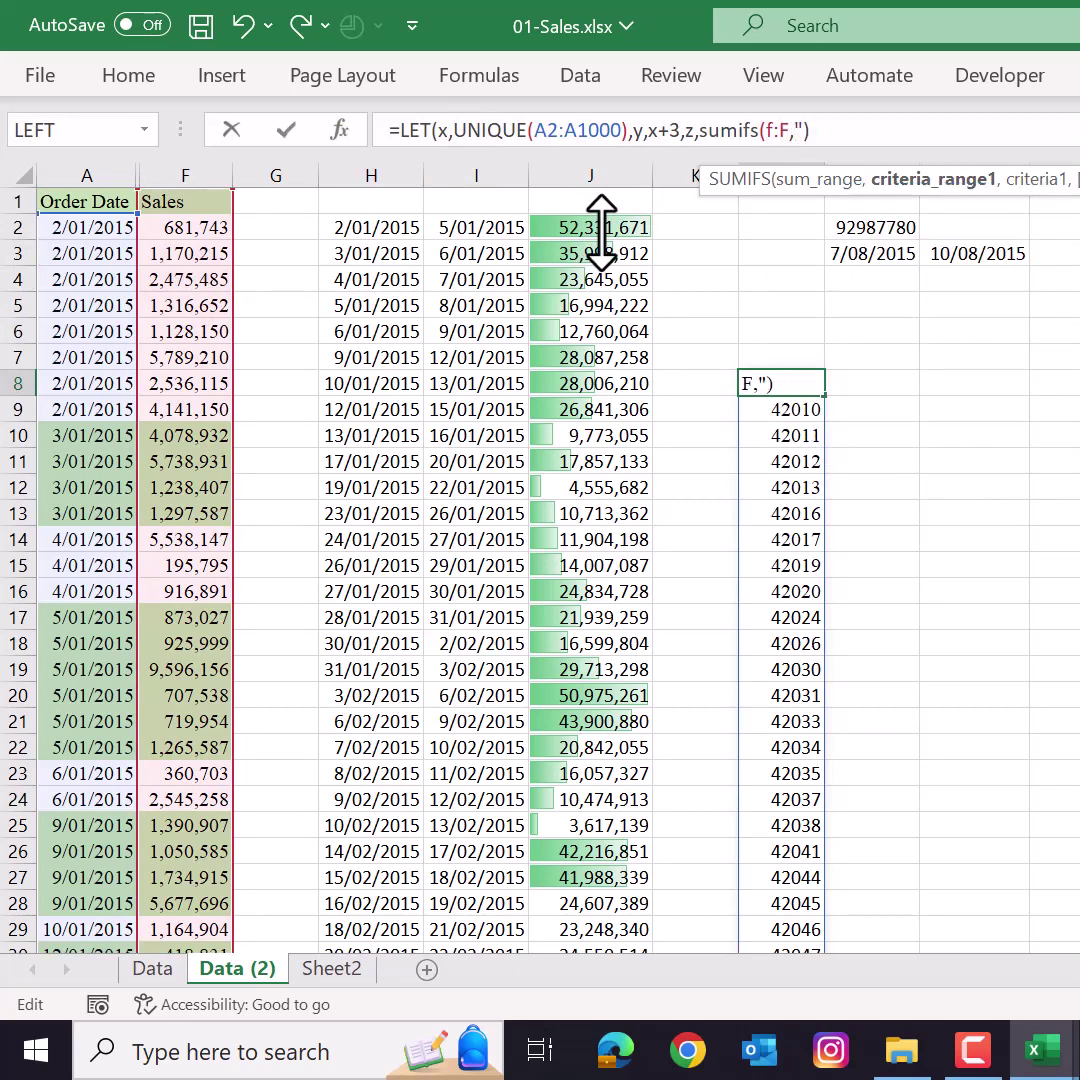
type(":A,")
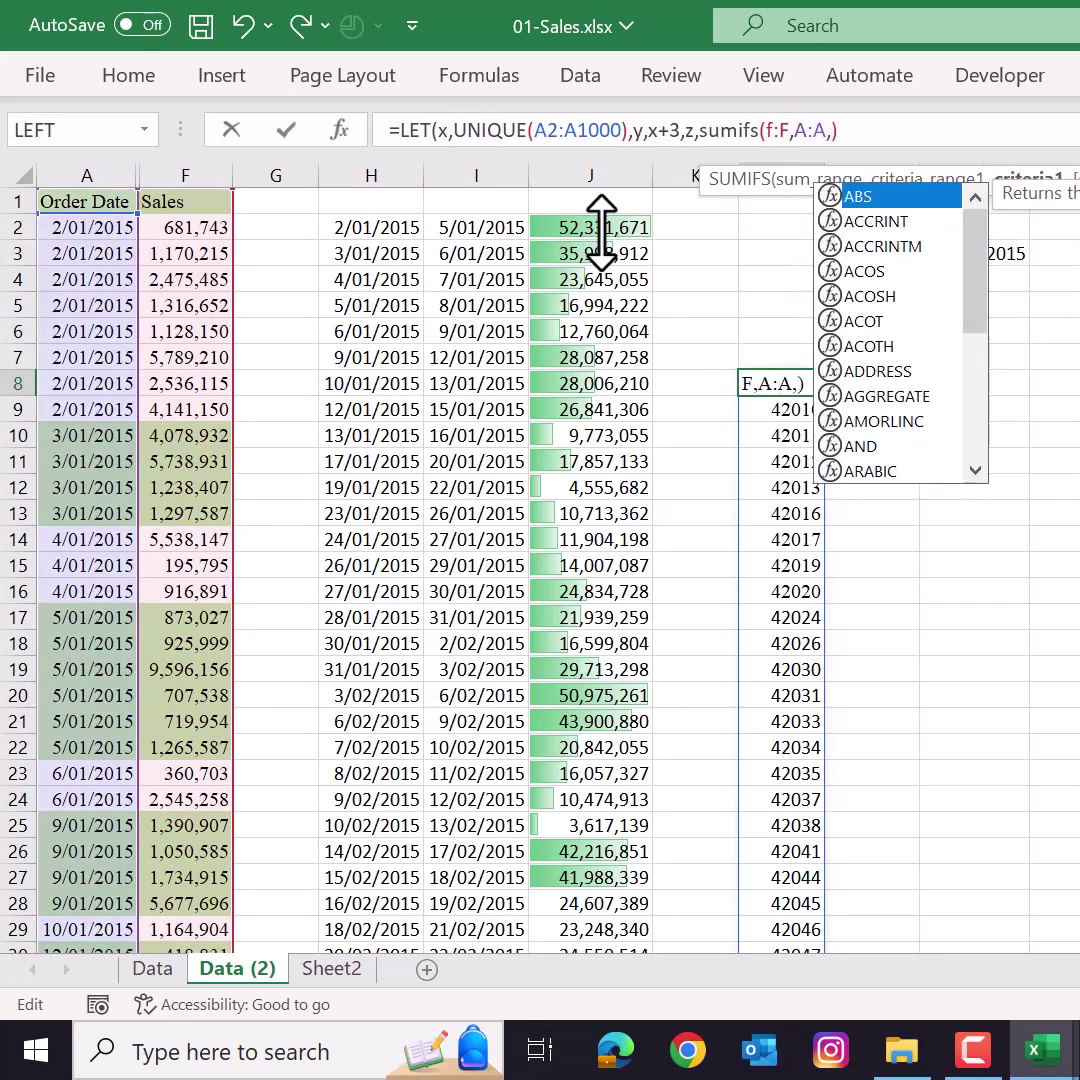
type("\">=x")
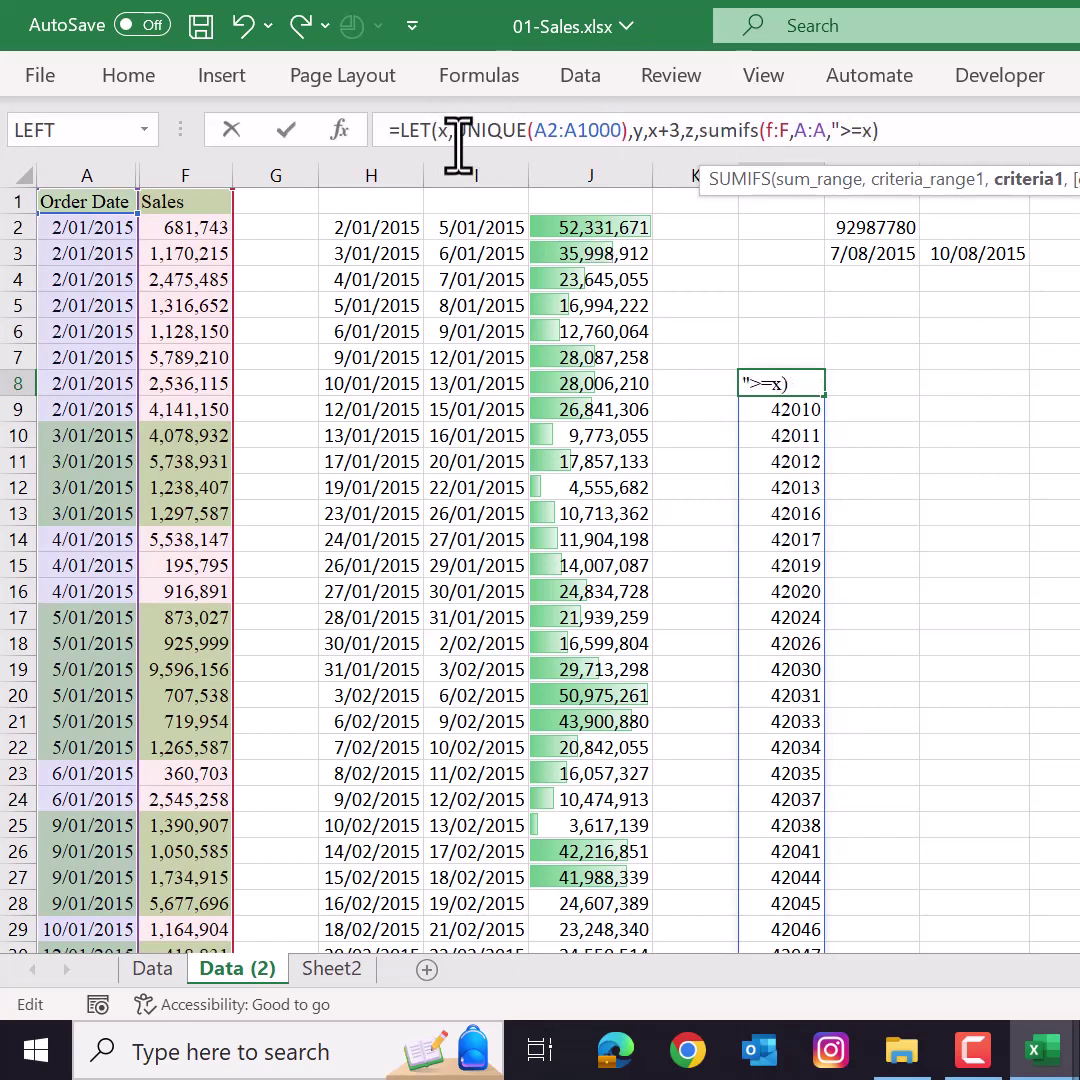
type("A:A,\"<=")
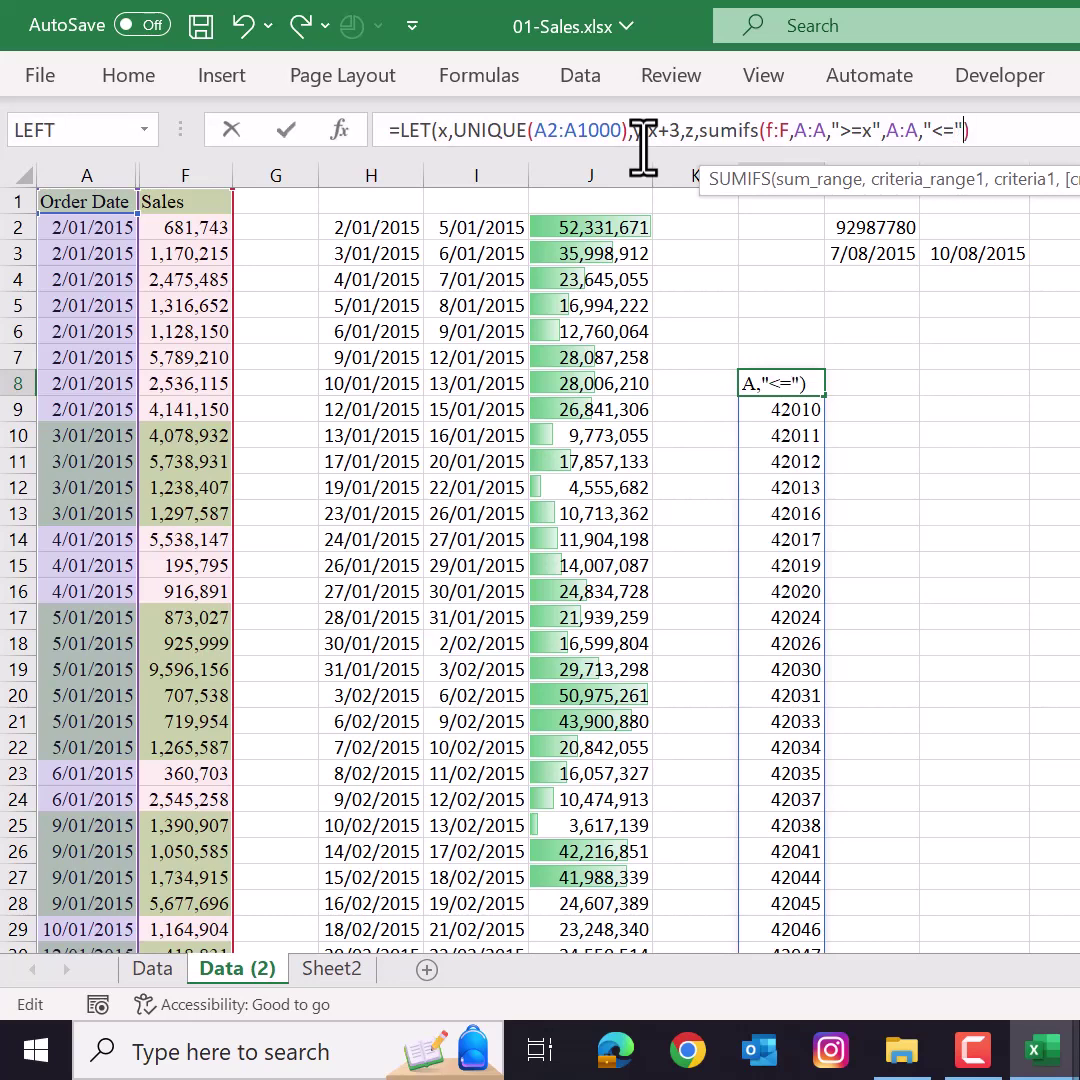
type("y")
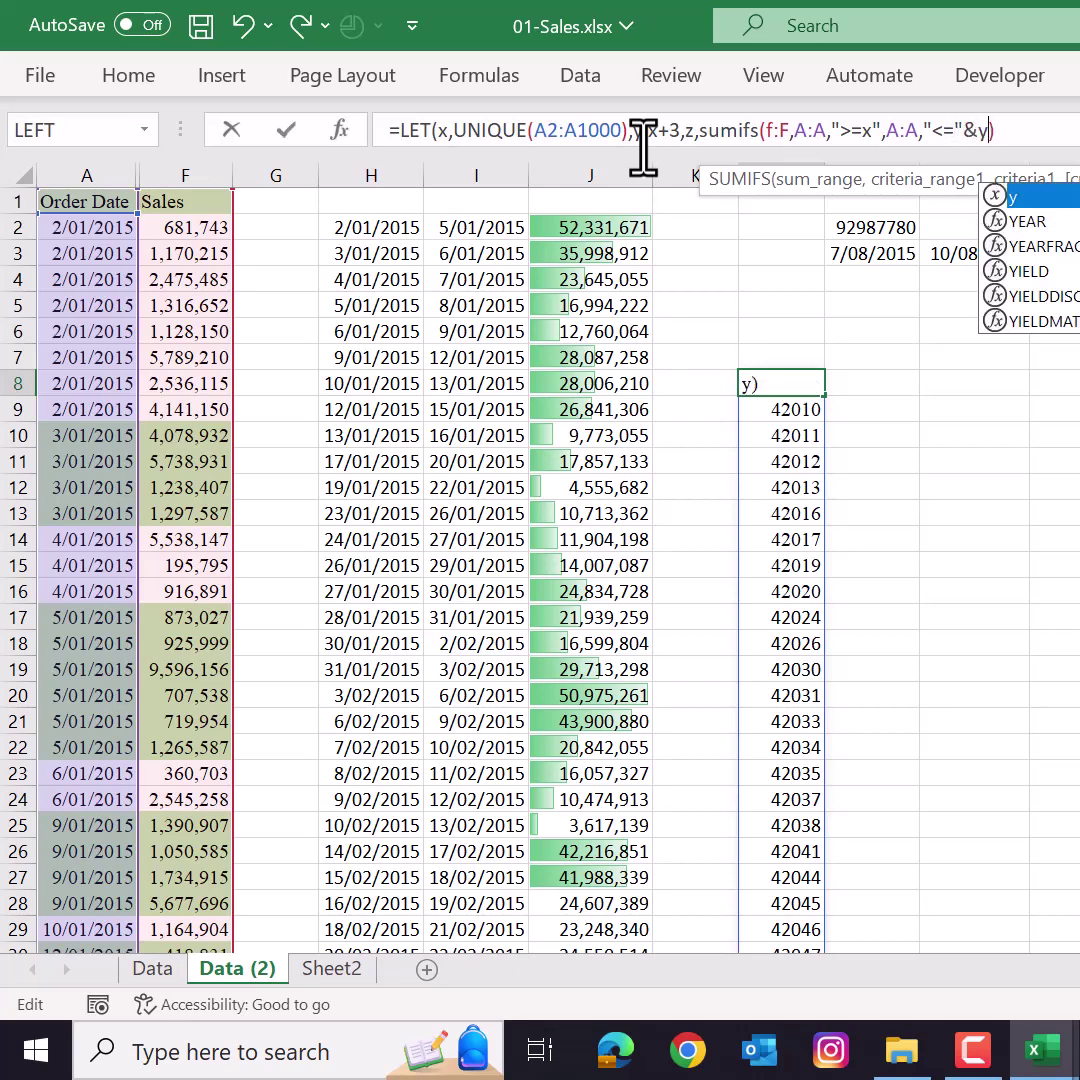
left_click(868, 131)
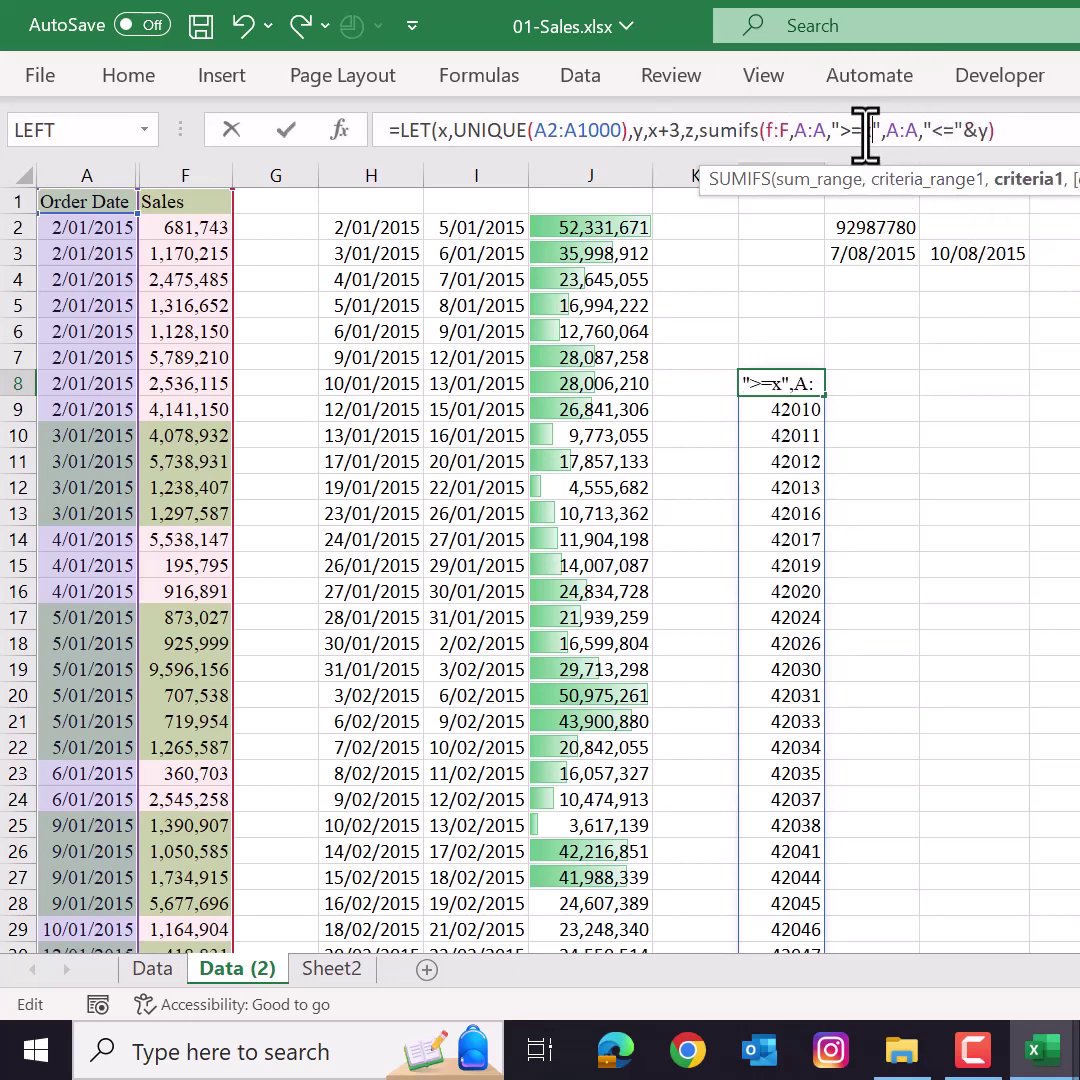
type("\"&")
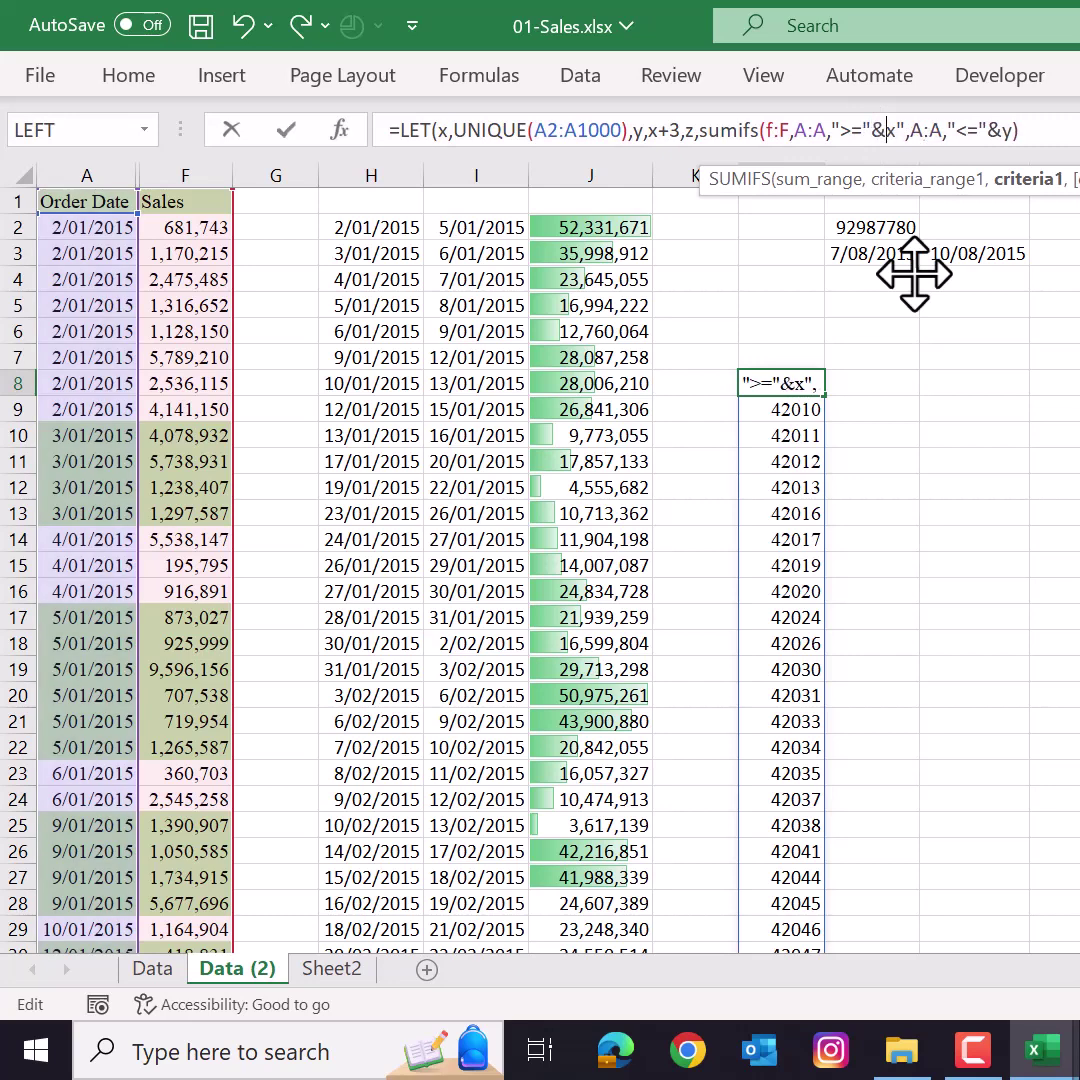
left_click(903, 131)
key("BackSpace")
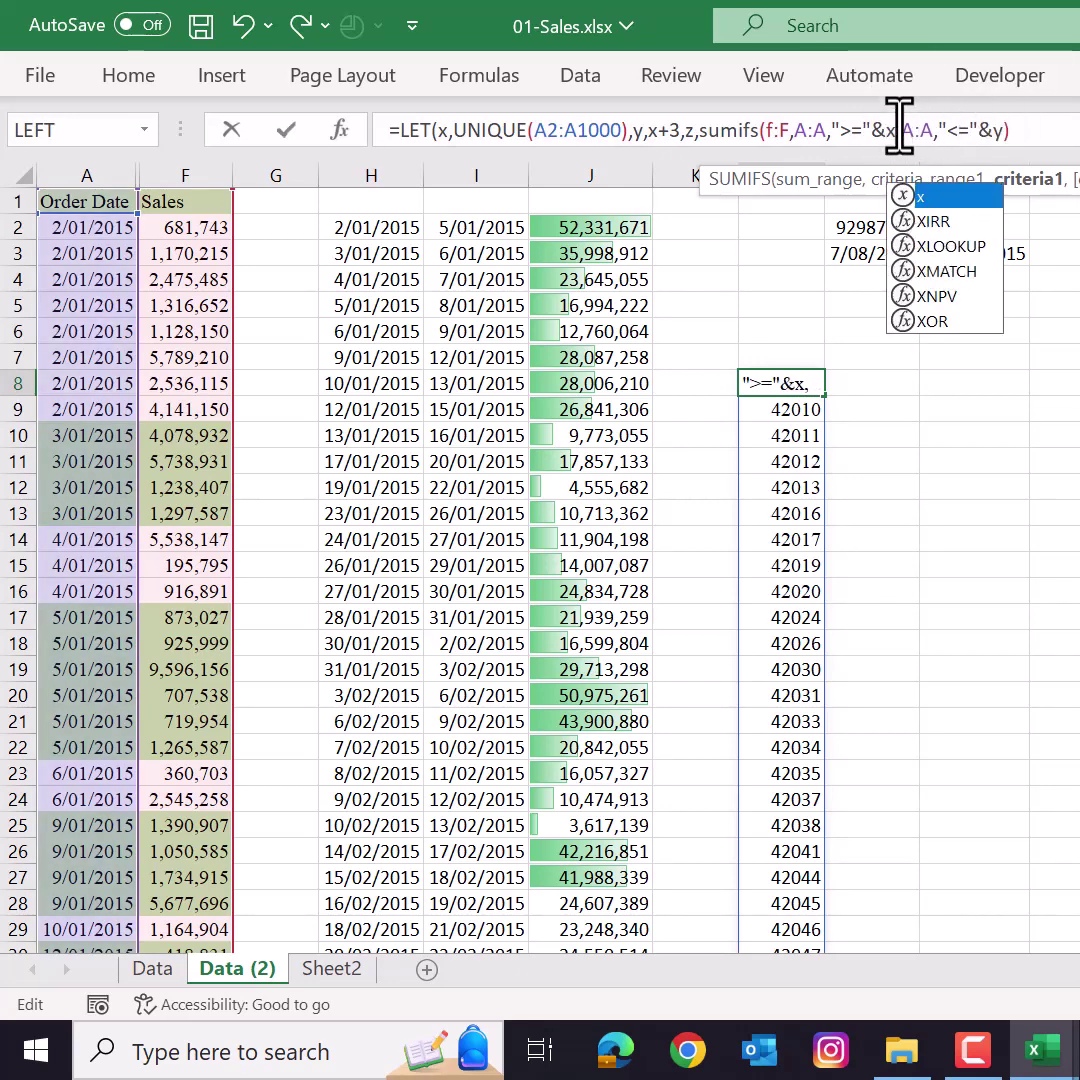
- Complete the LET formula in L8 so it returns z, and widen column L to show the sums in full
key("Return")
key("Return")
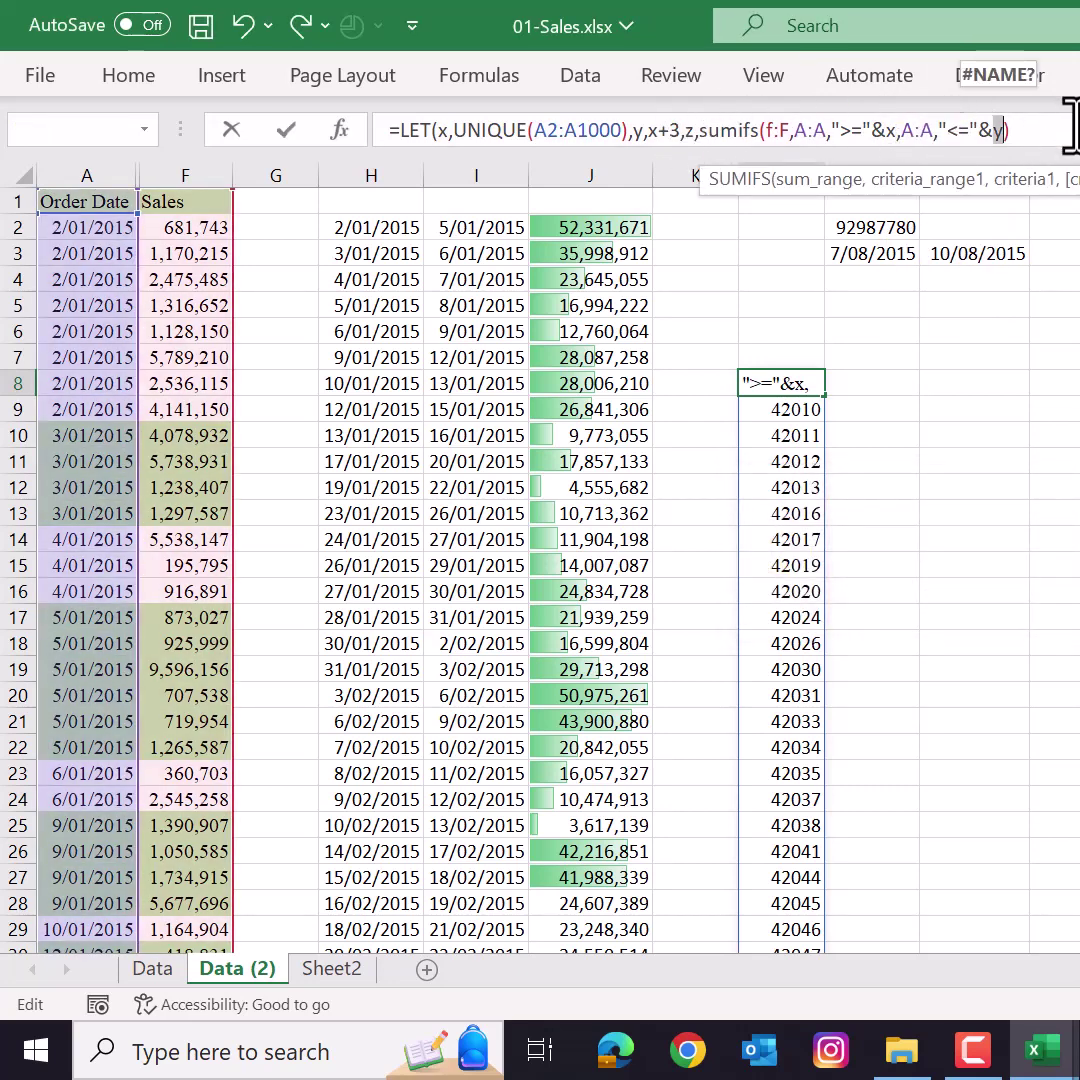
left_click(1022, 128)
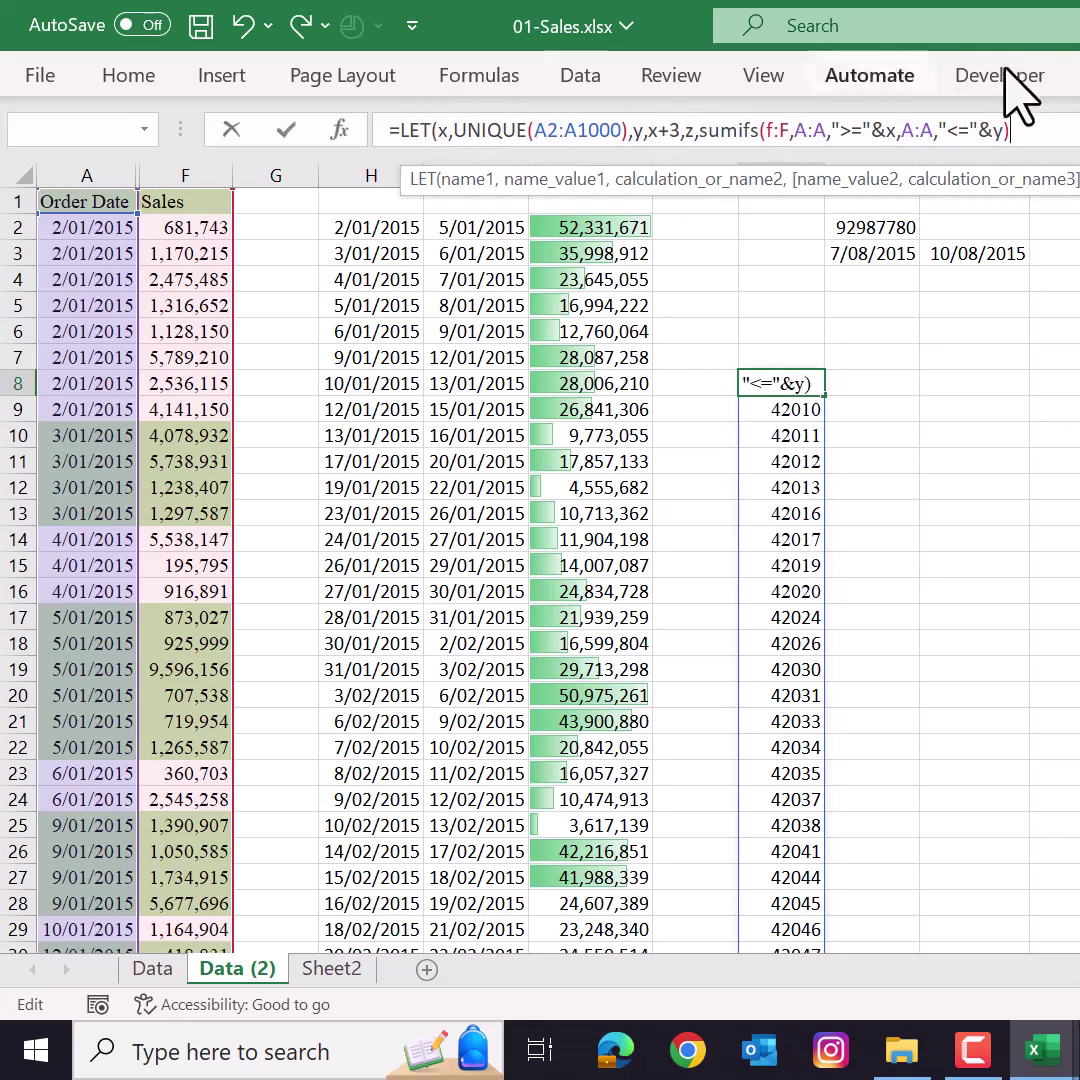
type(",z")
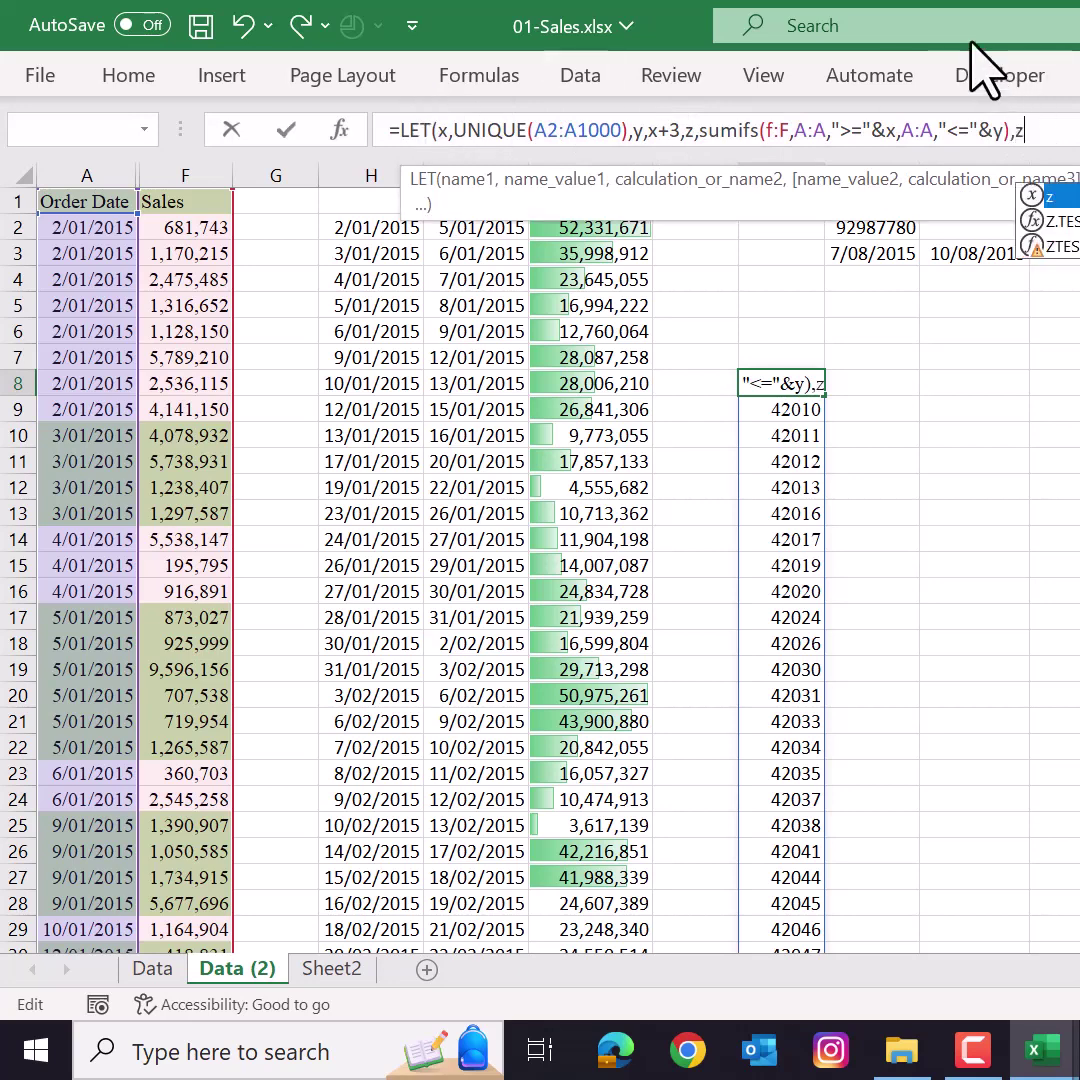
type(")")
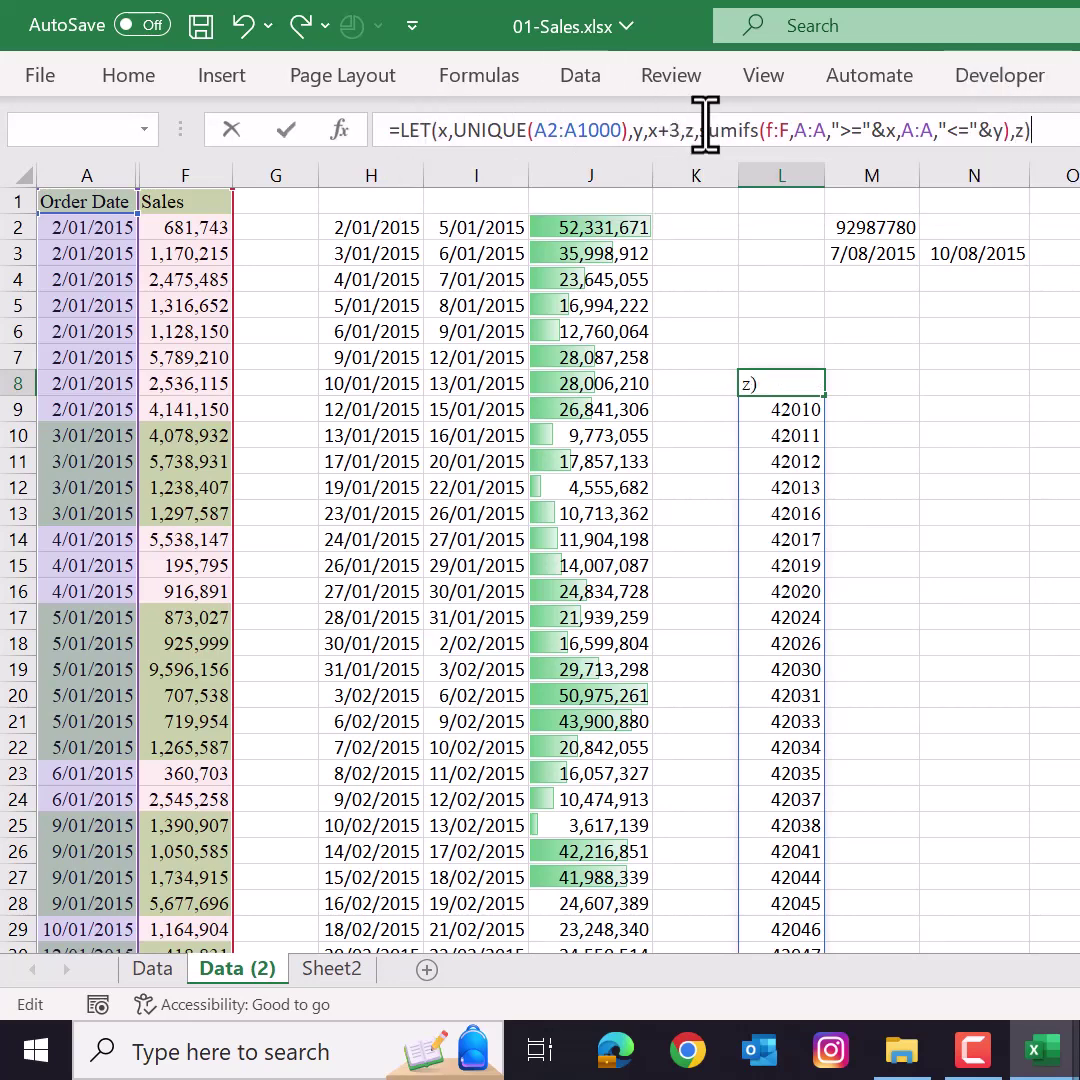
key("Return")
key("Up")
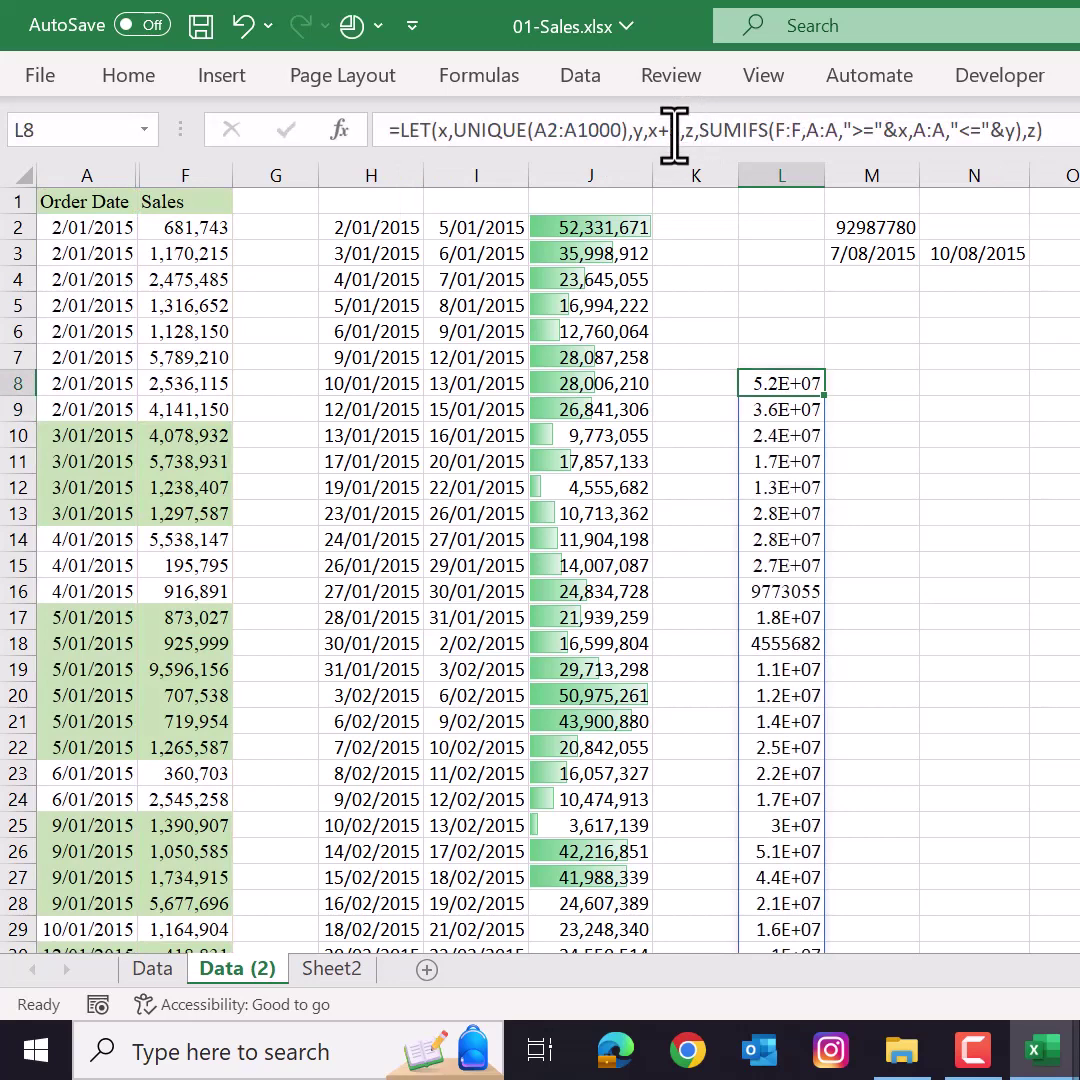
left_click_drag(824, 175, 872, 185)
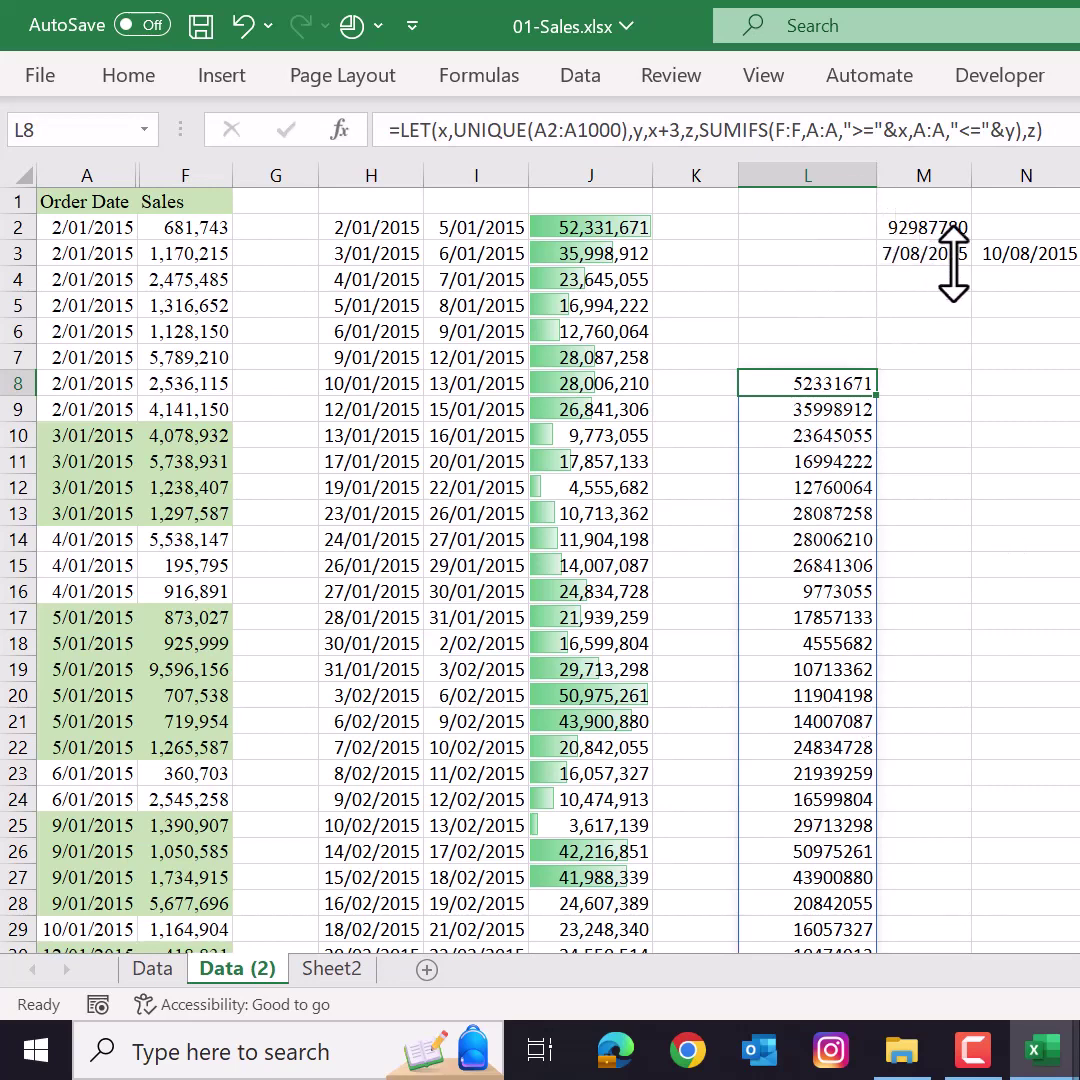
- Replace the final z in L8's LET formula with a fourth name u defined as MAX(z)
left_click(1032, 132)
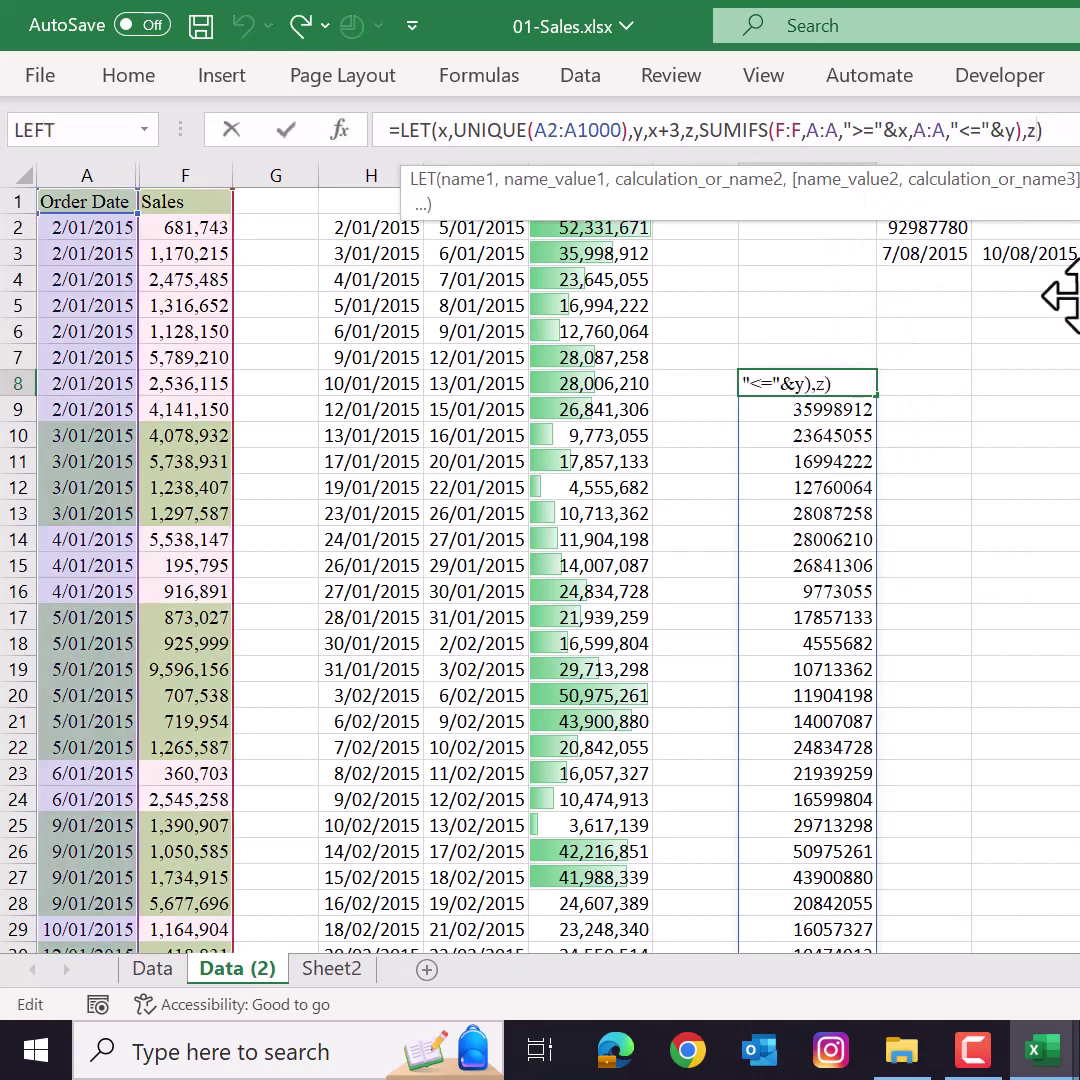
type("u,")
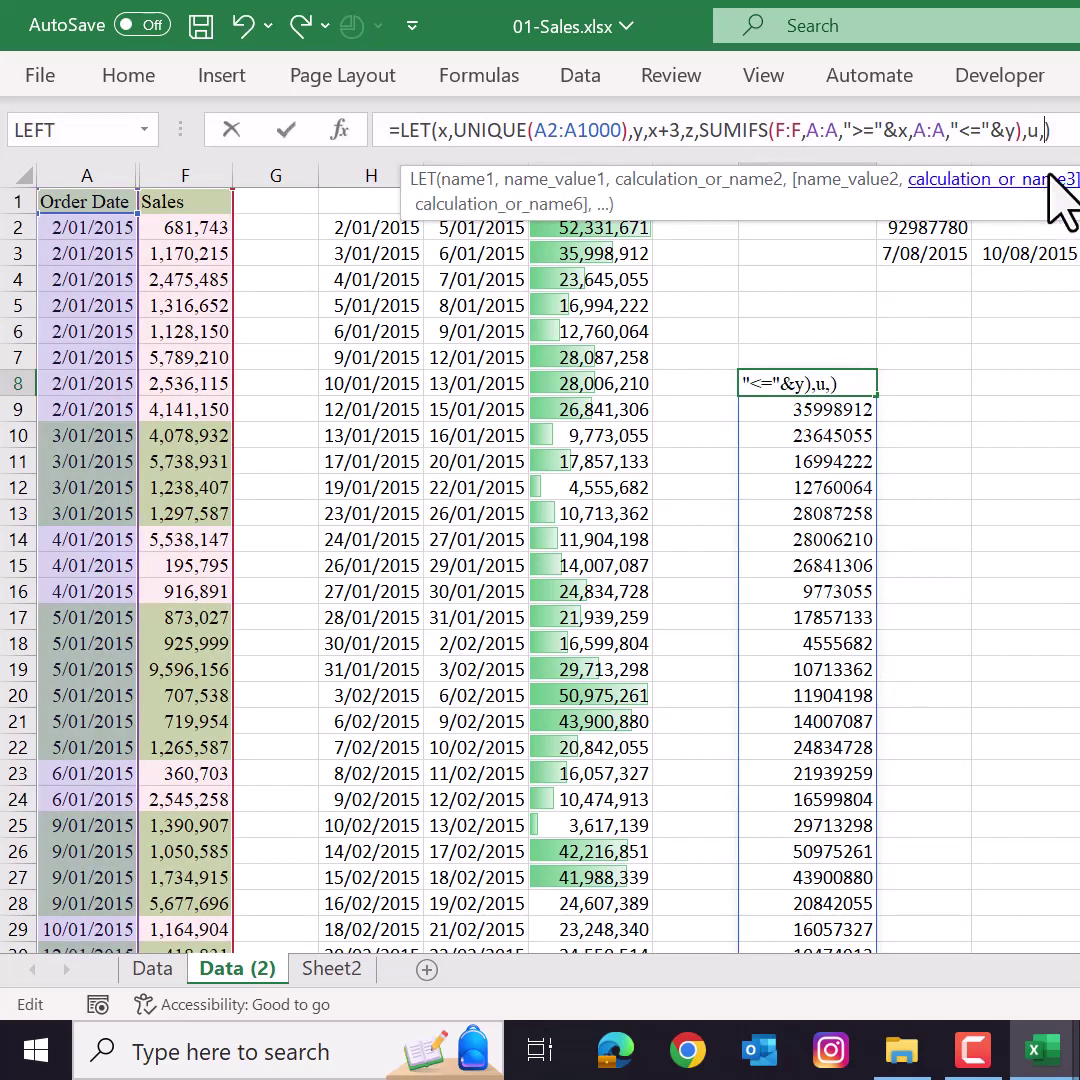
type("max(z)")
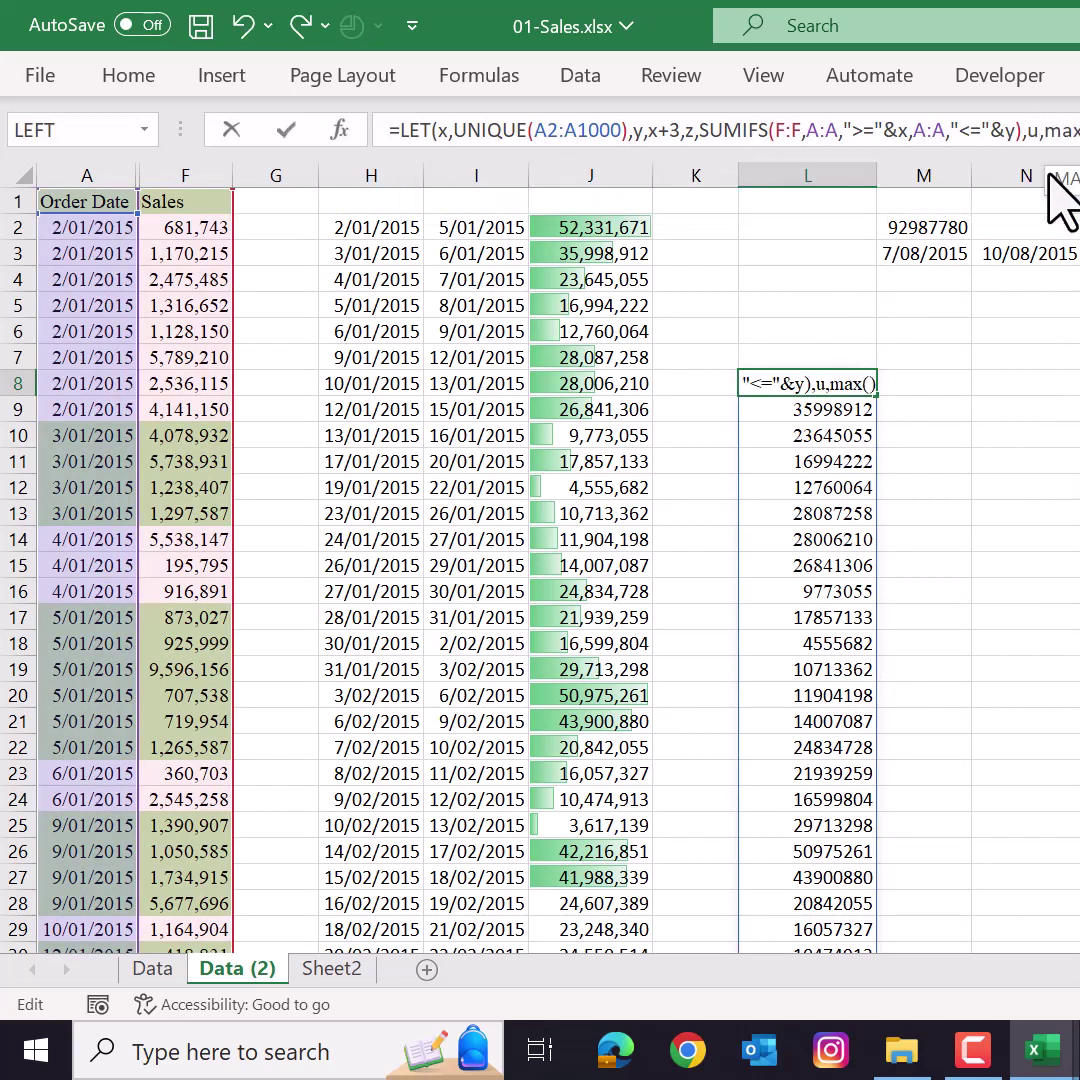
key("Return")
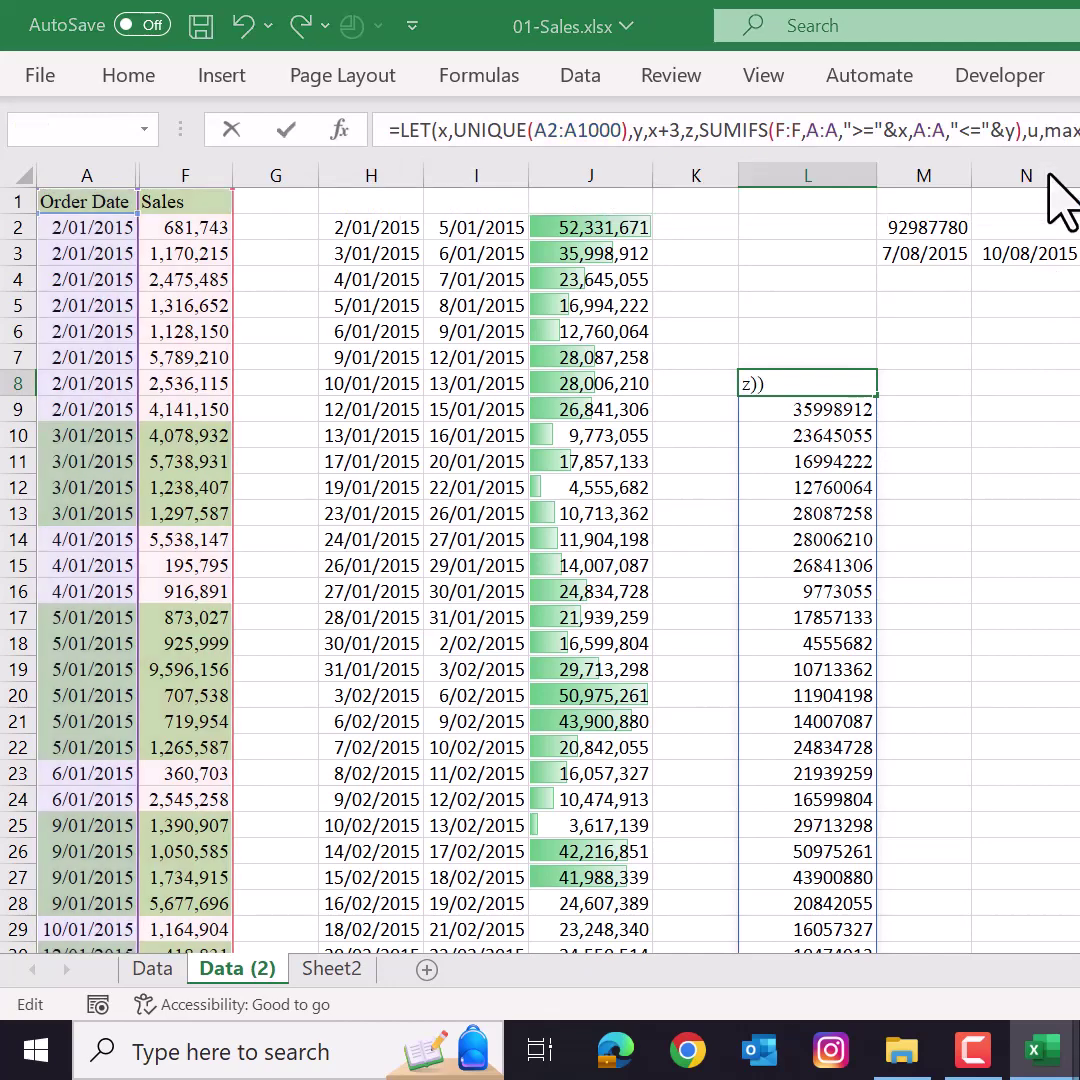
left_click(997, 628)
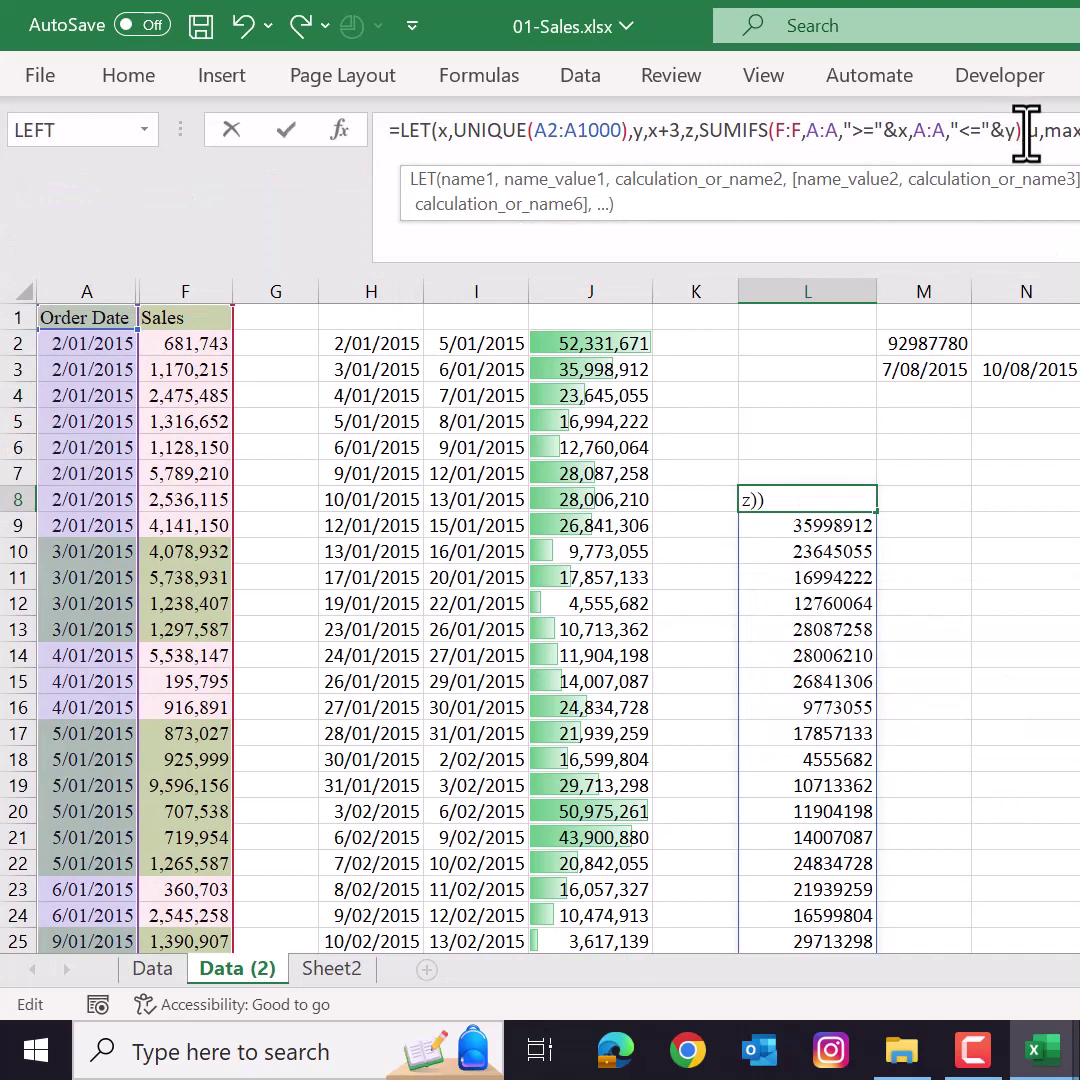
- Break the LET formula onto a second line before u and add u as its returned result, ending u,MAX(z),u)
left_click(1025, 133)
key("alt+Return")
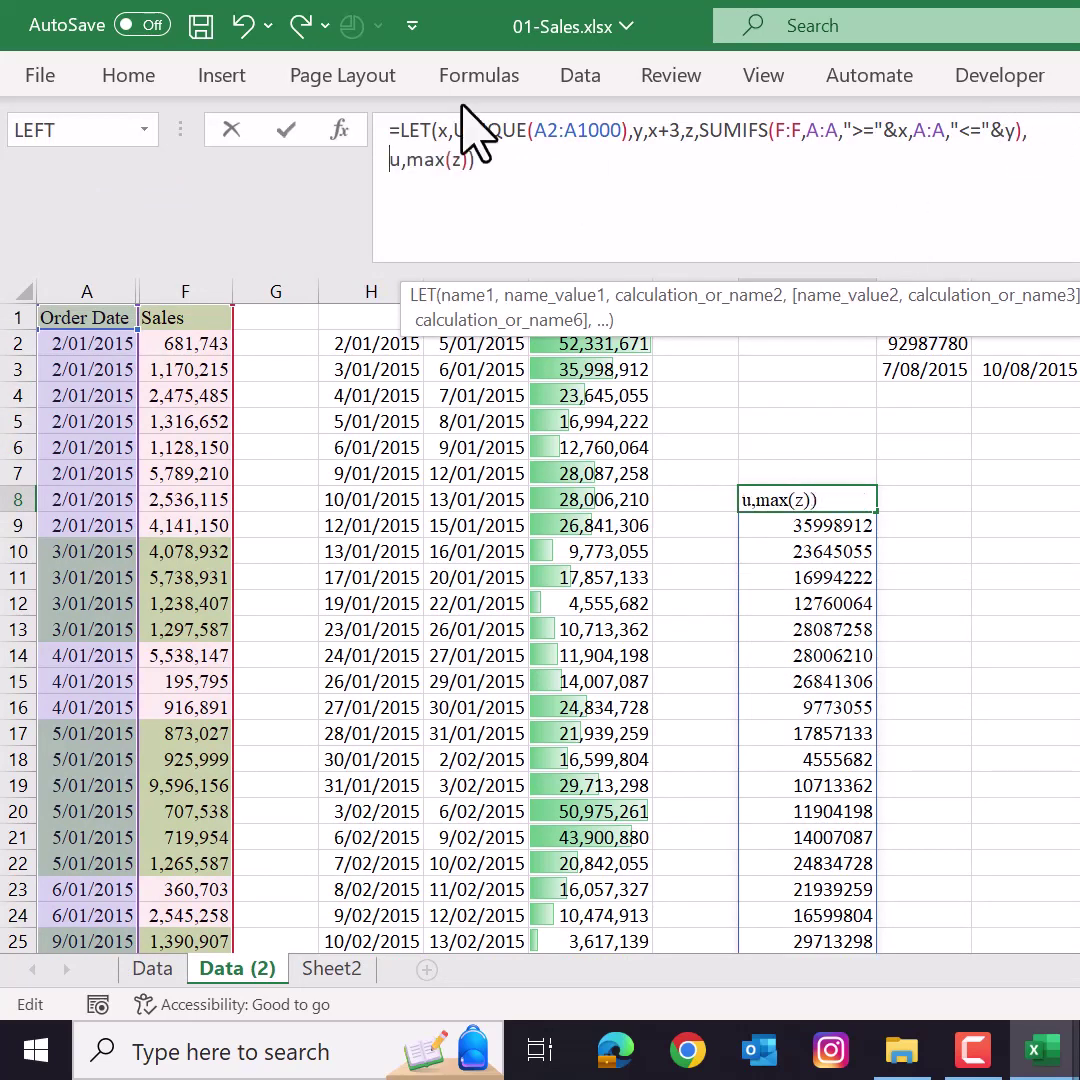
left_click(492, 163)
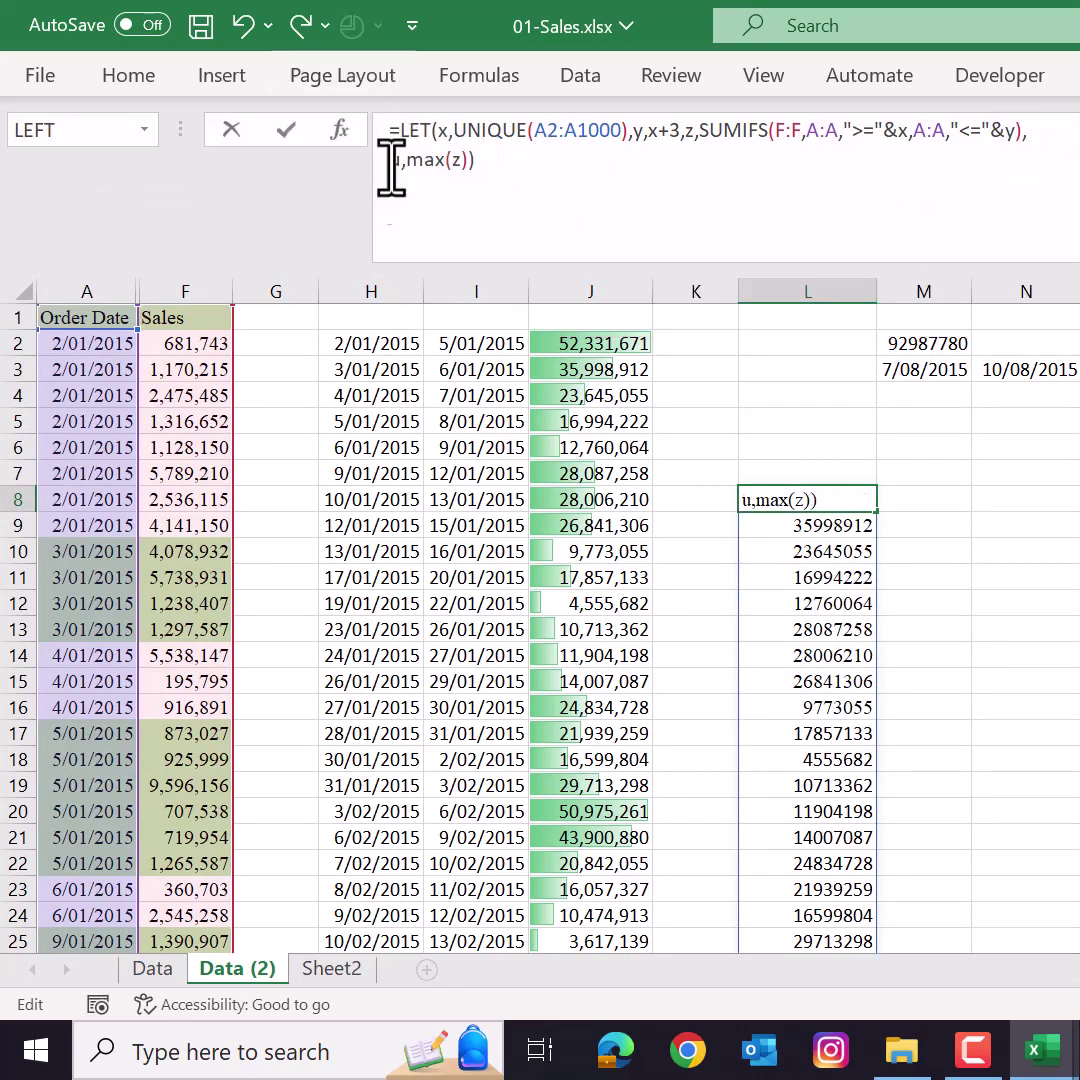
left_click(466, 163)
type(",")
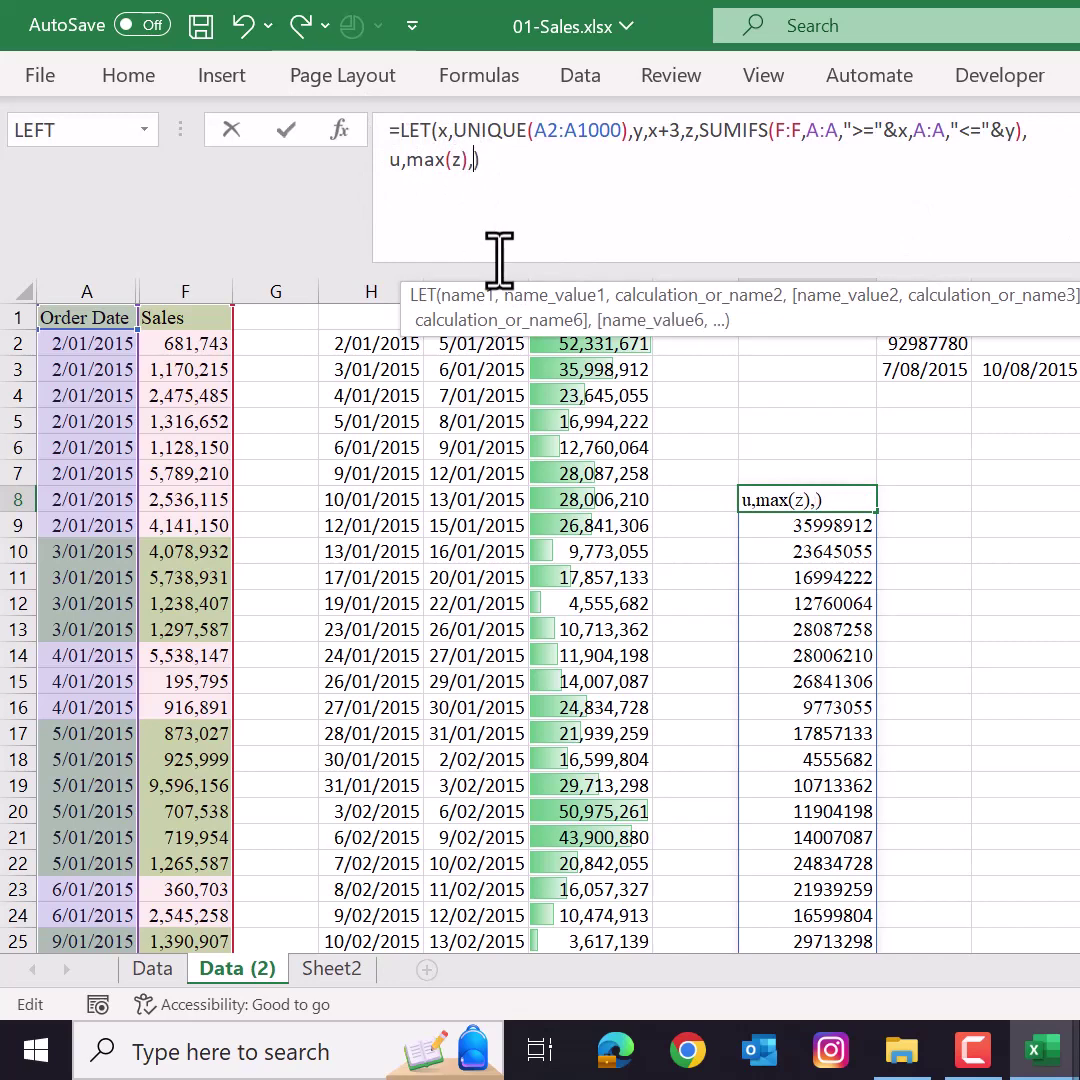
type("u")
key("Return")
key("Up")
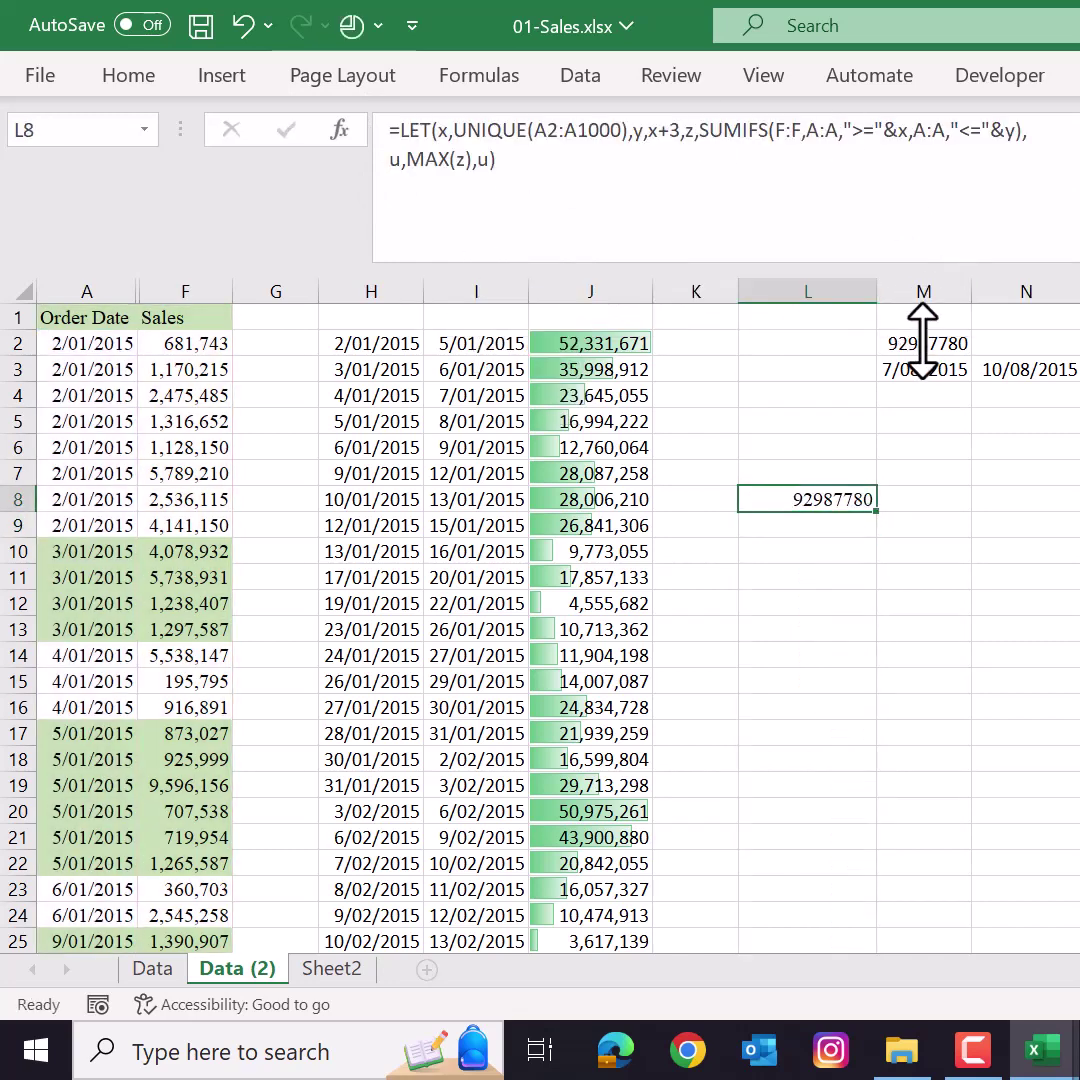
- Replace the final u in L8's LET formula with an XLOOKUP function, leaving its arguments open
left_click(497, 162)
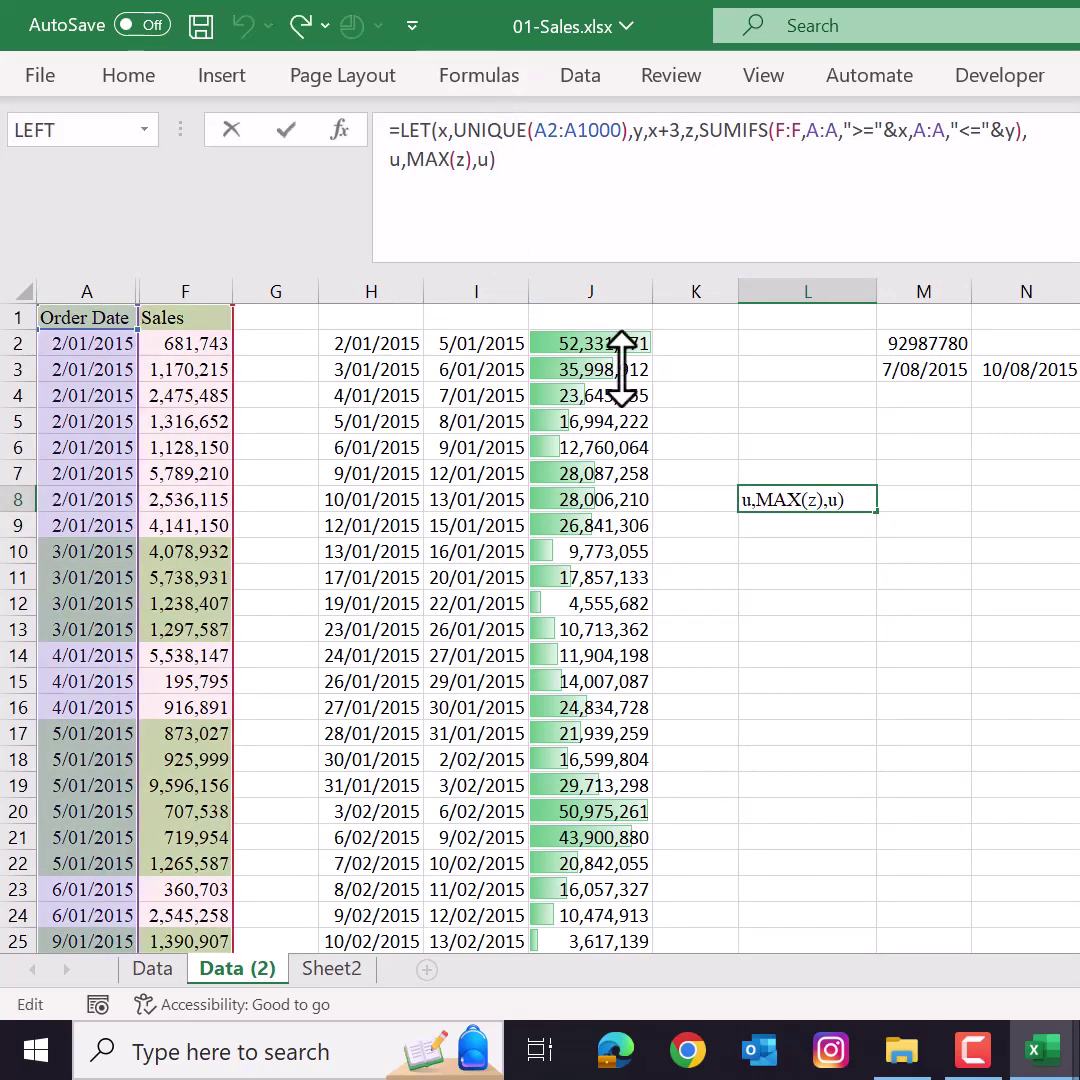
key("BackSpace")
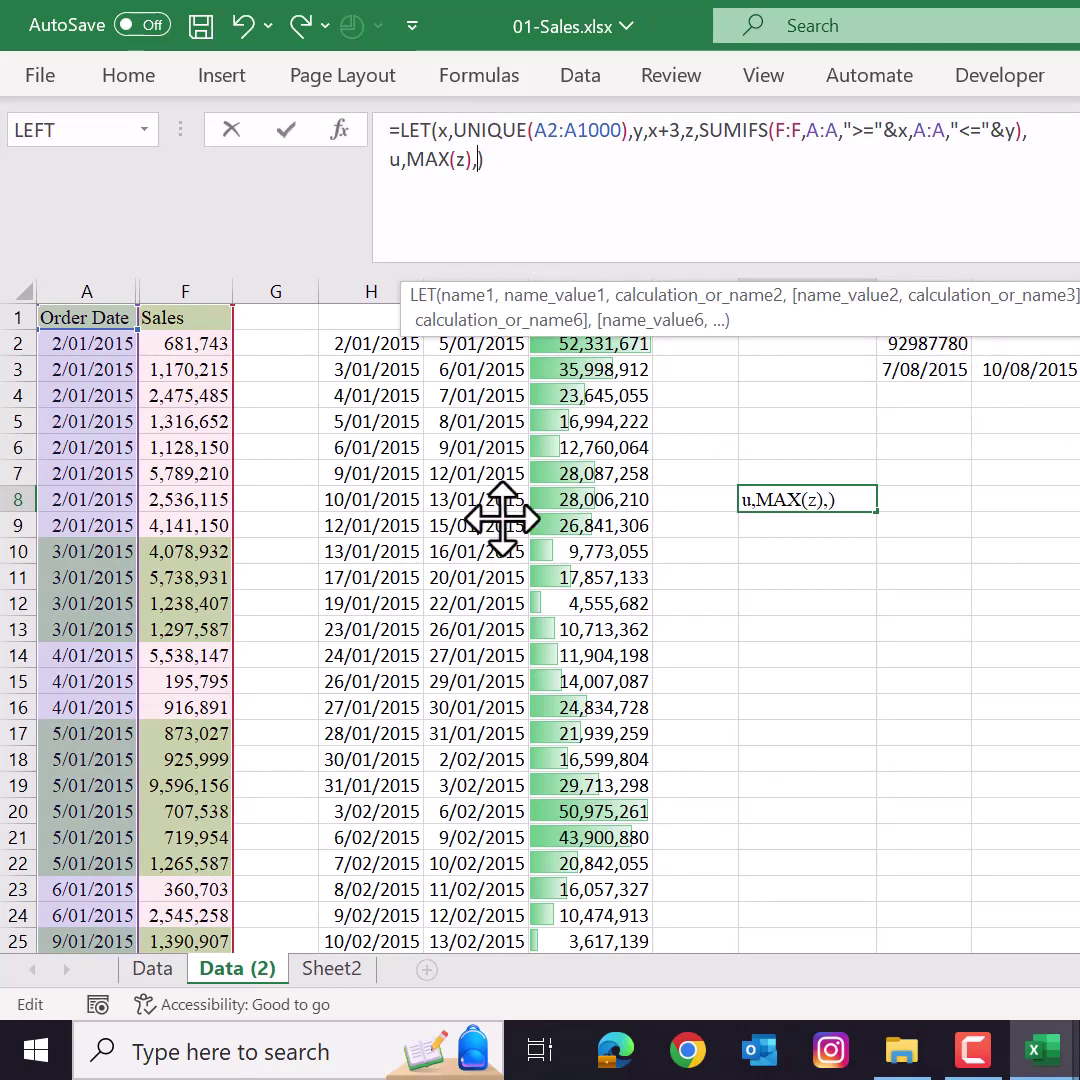
type("xl")
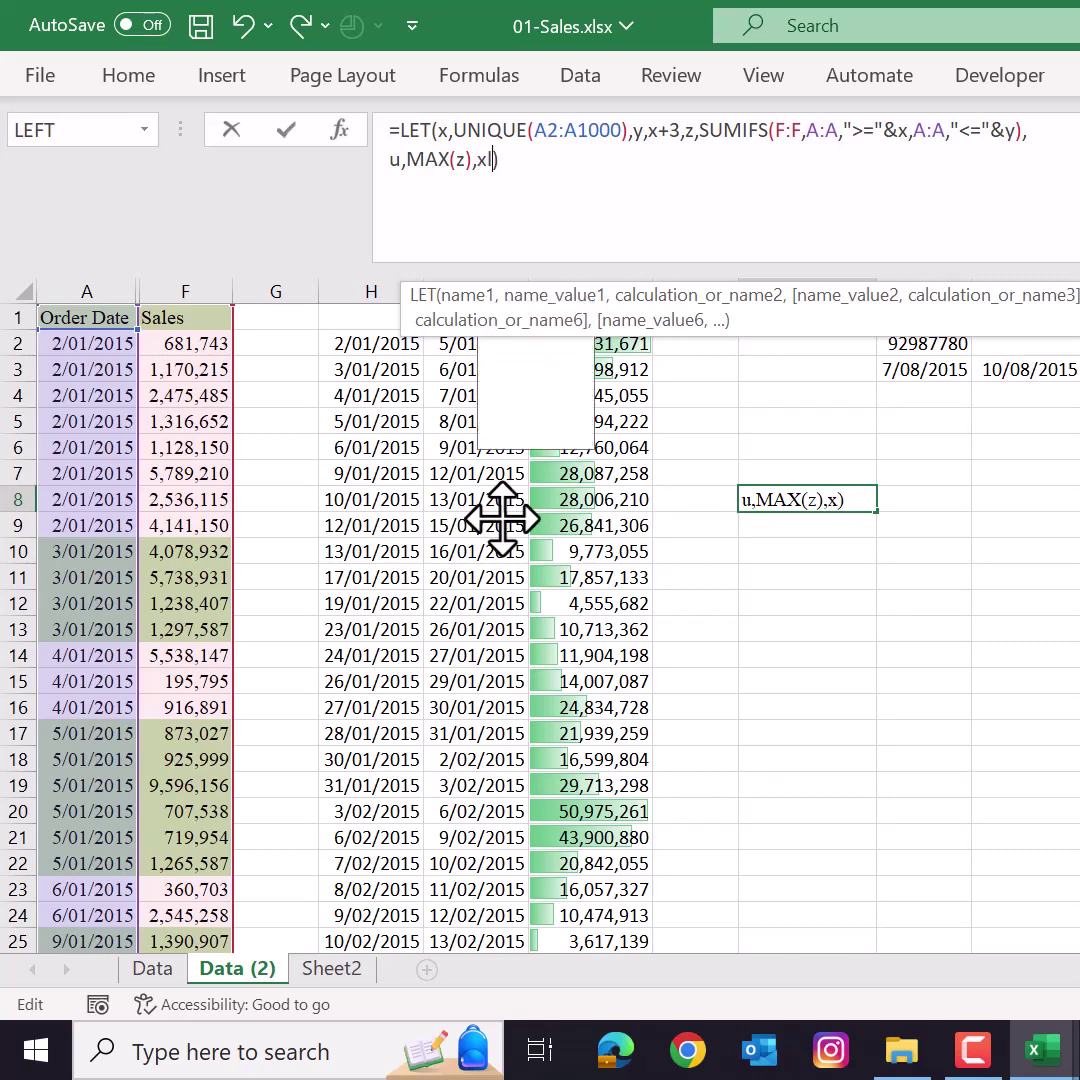
type("o")
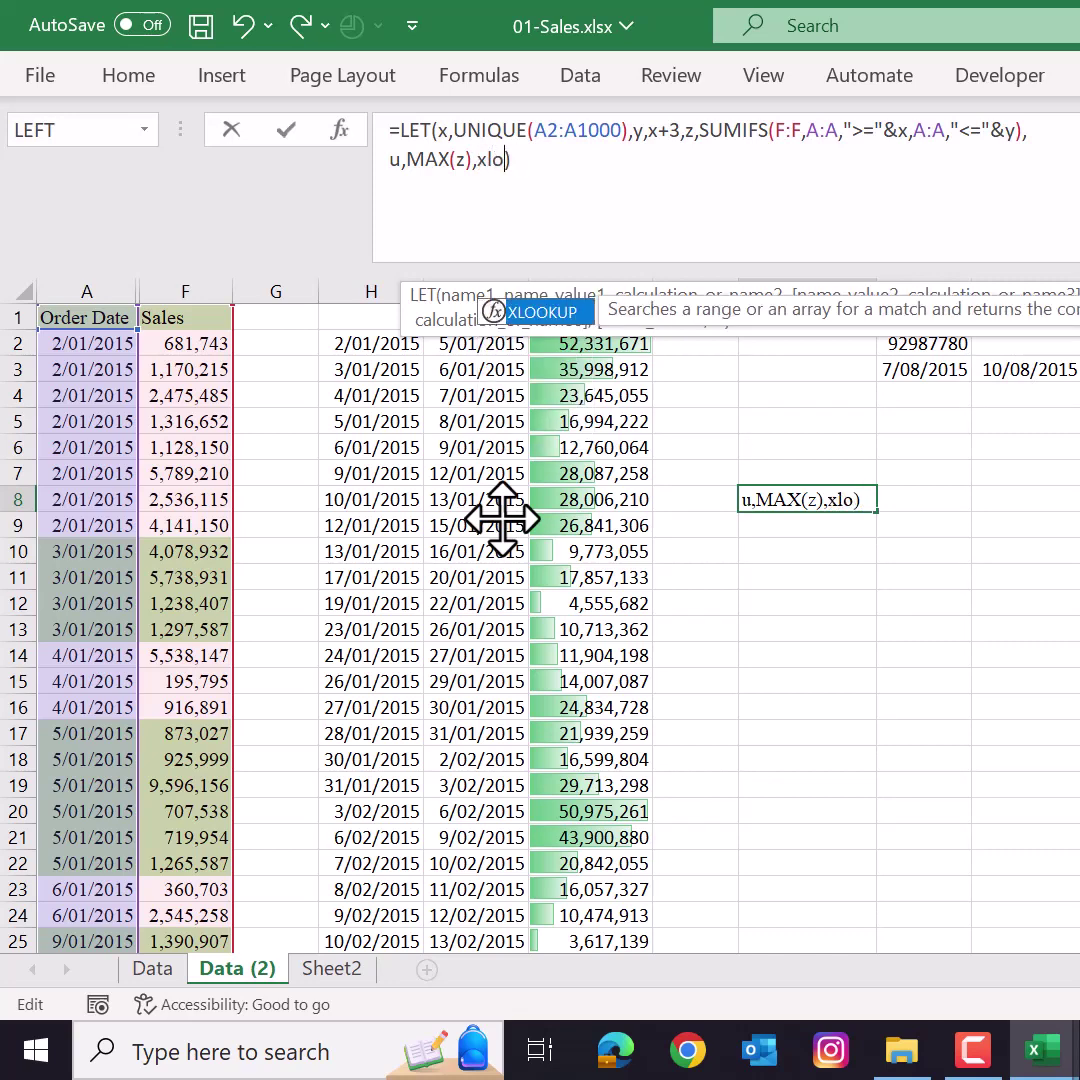
key("Tab")
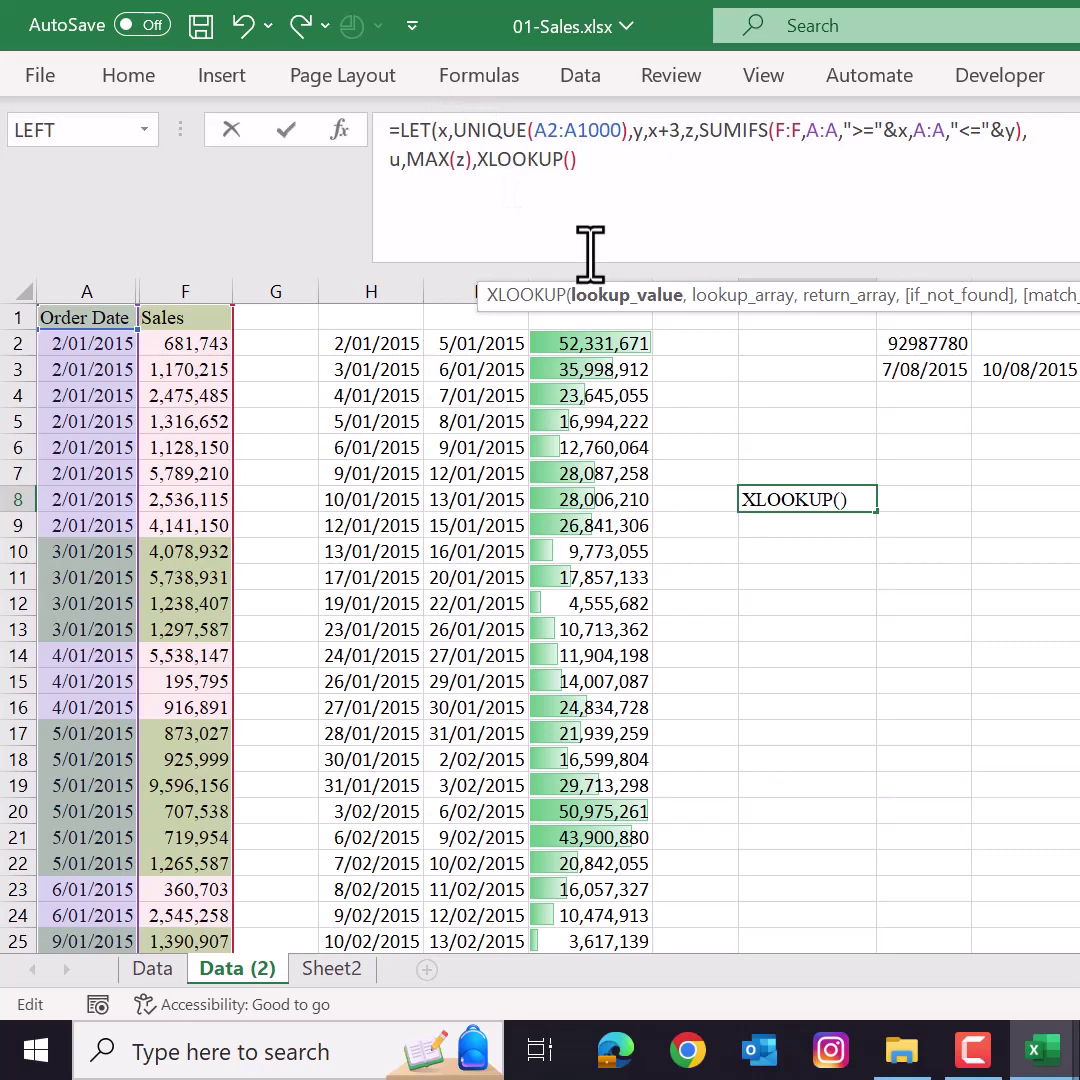
type("x")
key("BackSpace")
type("x")
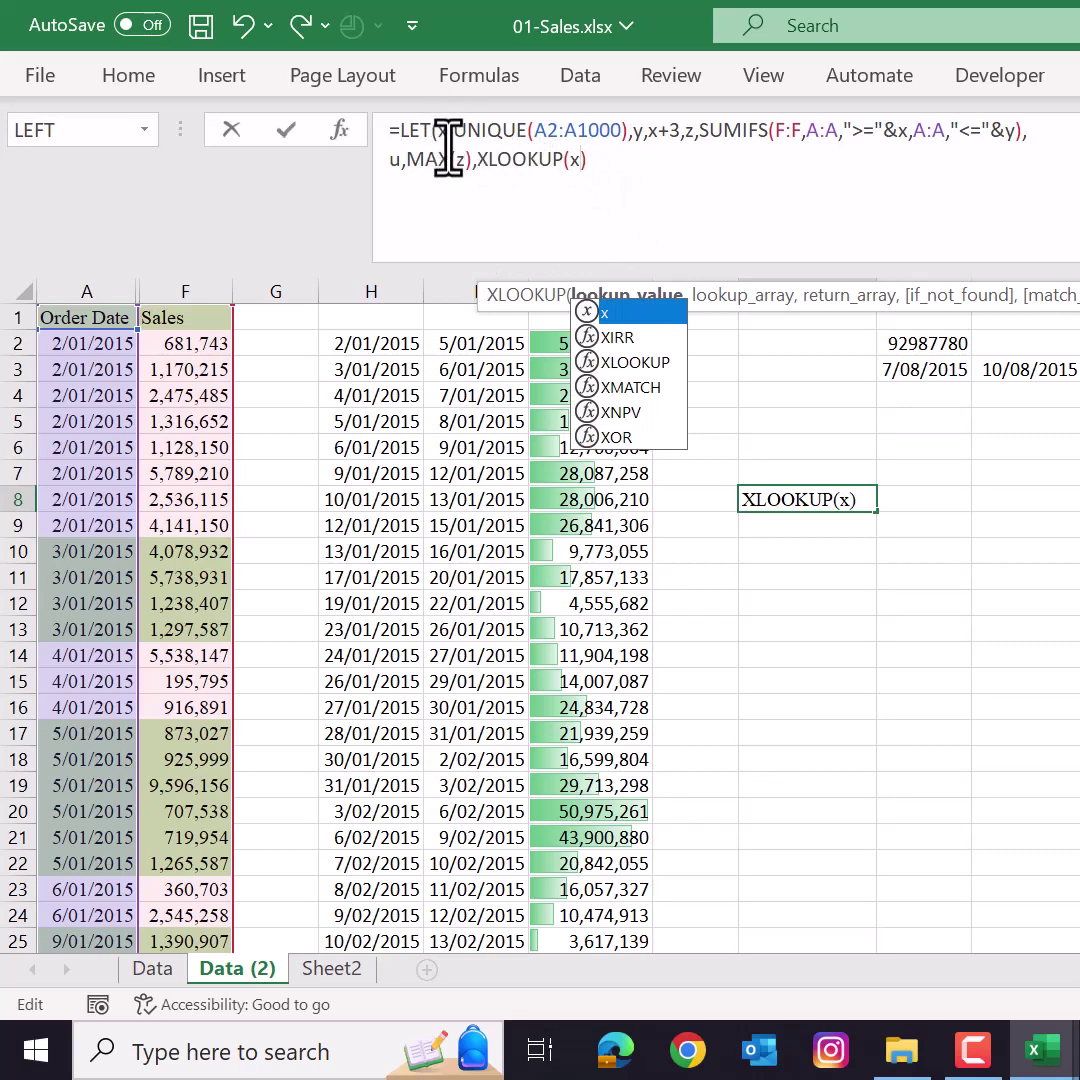
key("BackSpace")
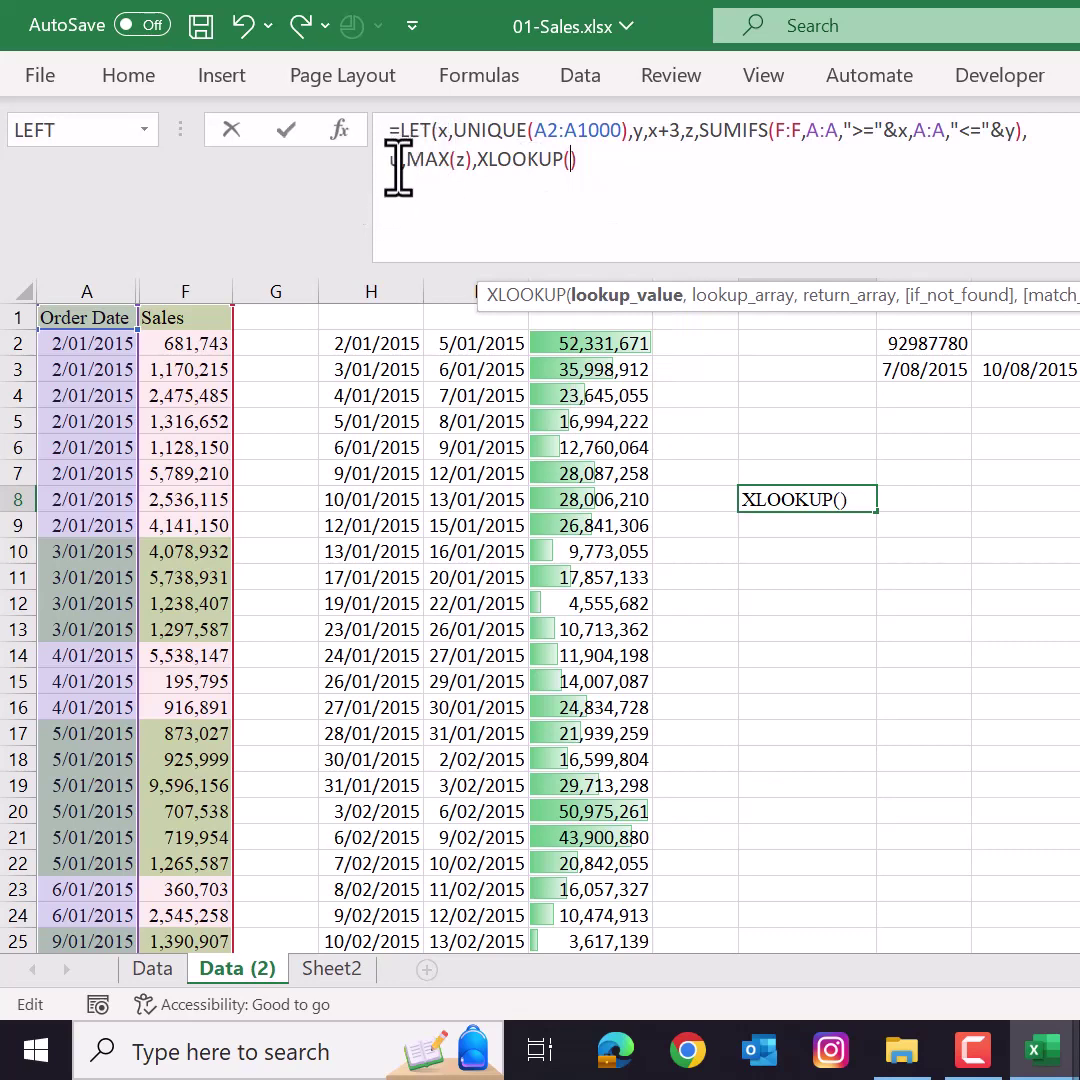
- Complete the lookup as XLOOKUP(u,z,x,,0) with exact match, close the LET formula and enter it
type("u,")
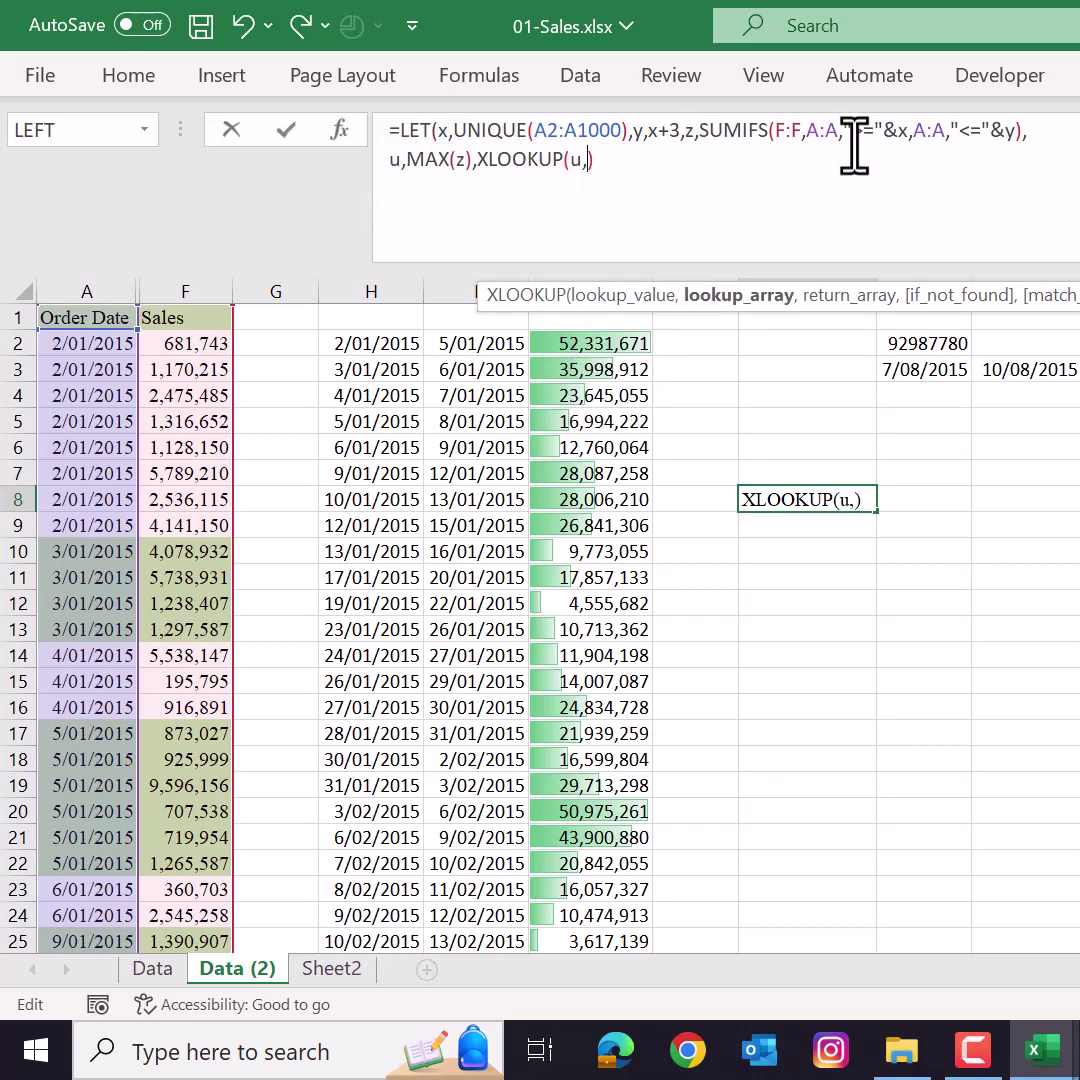
type("z,")
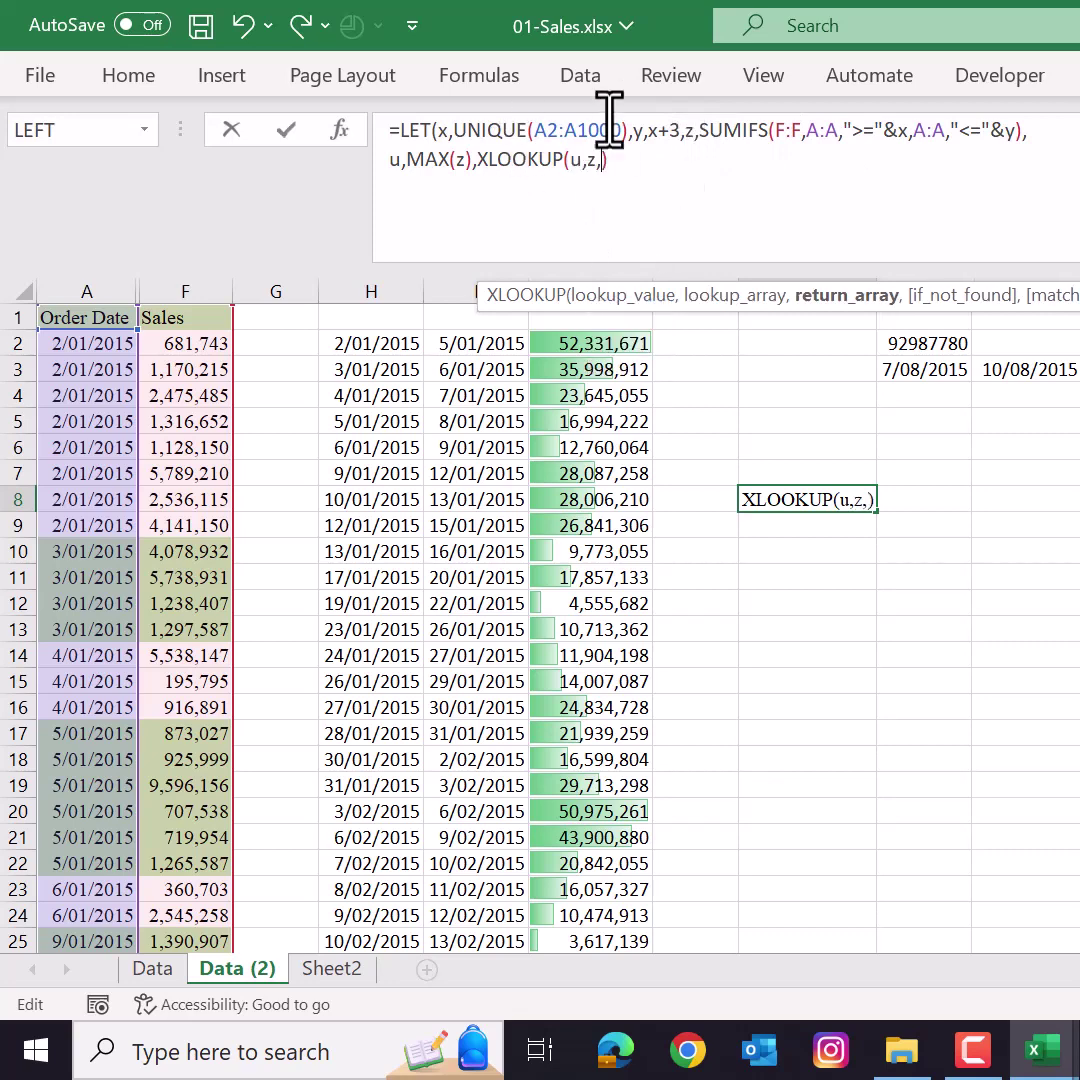
type("x")
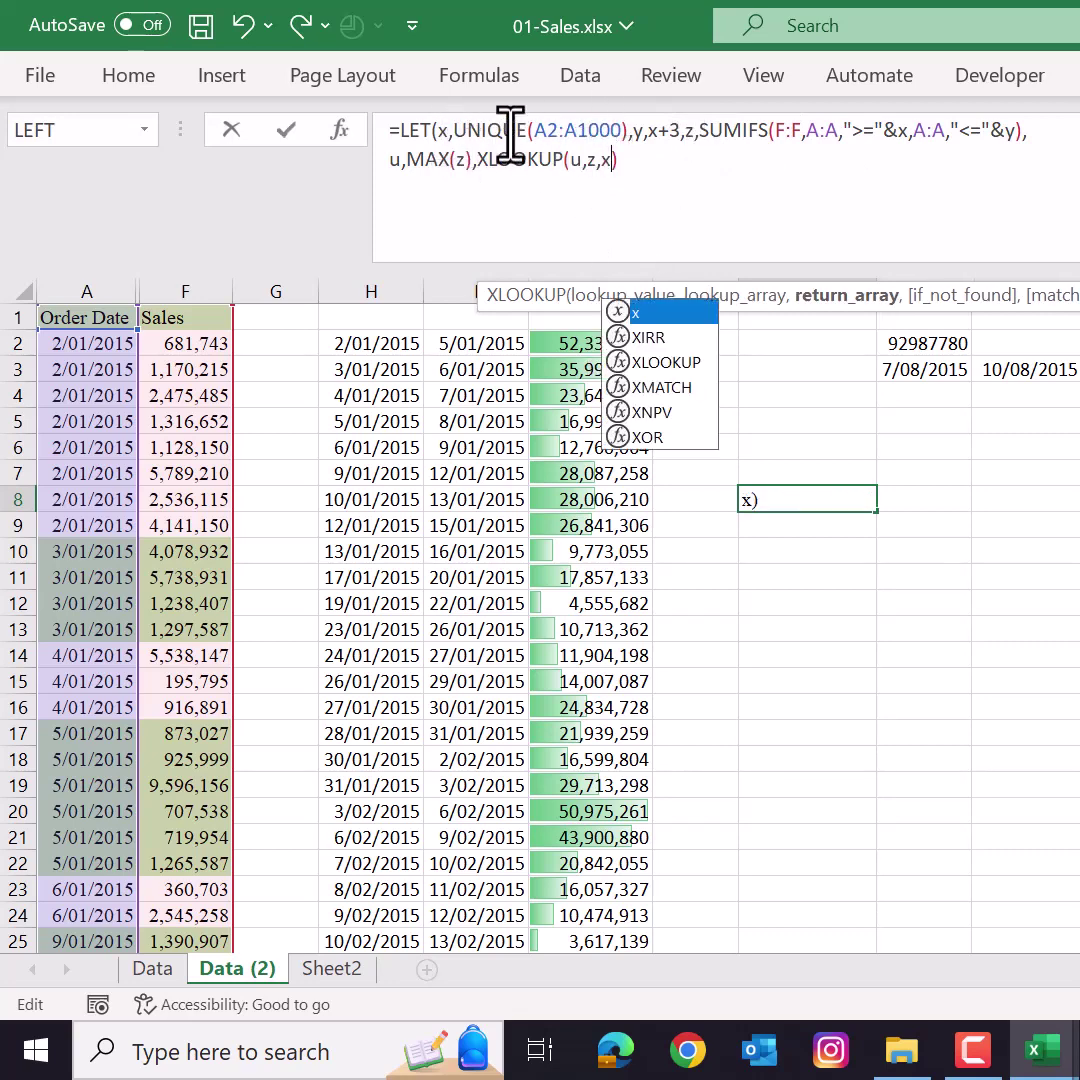
type(",,")
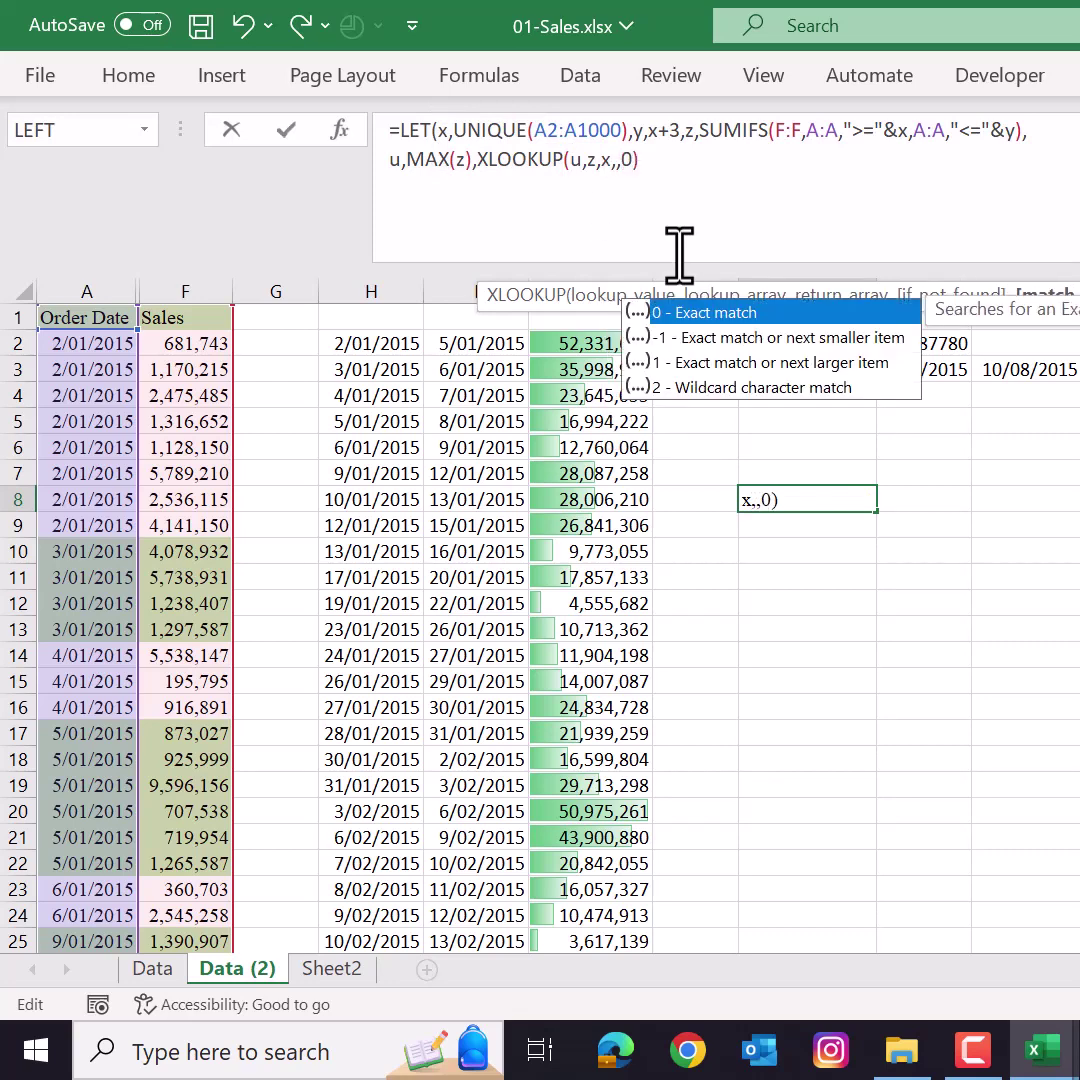
type("0)")
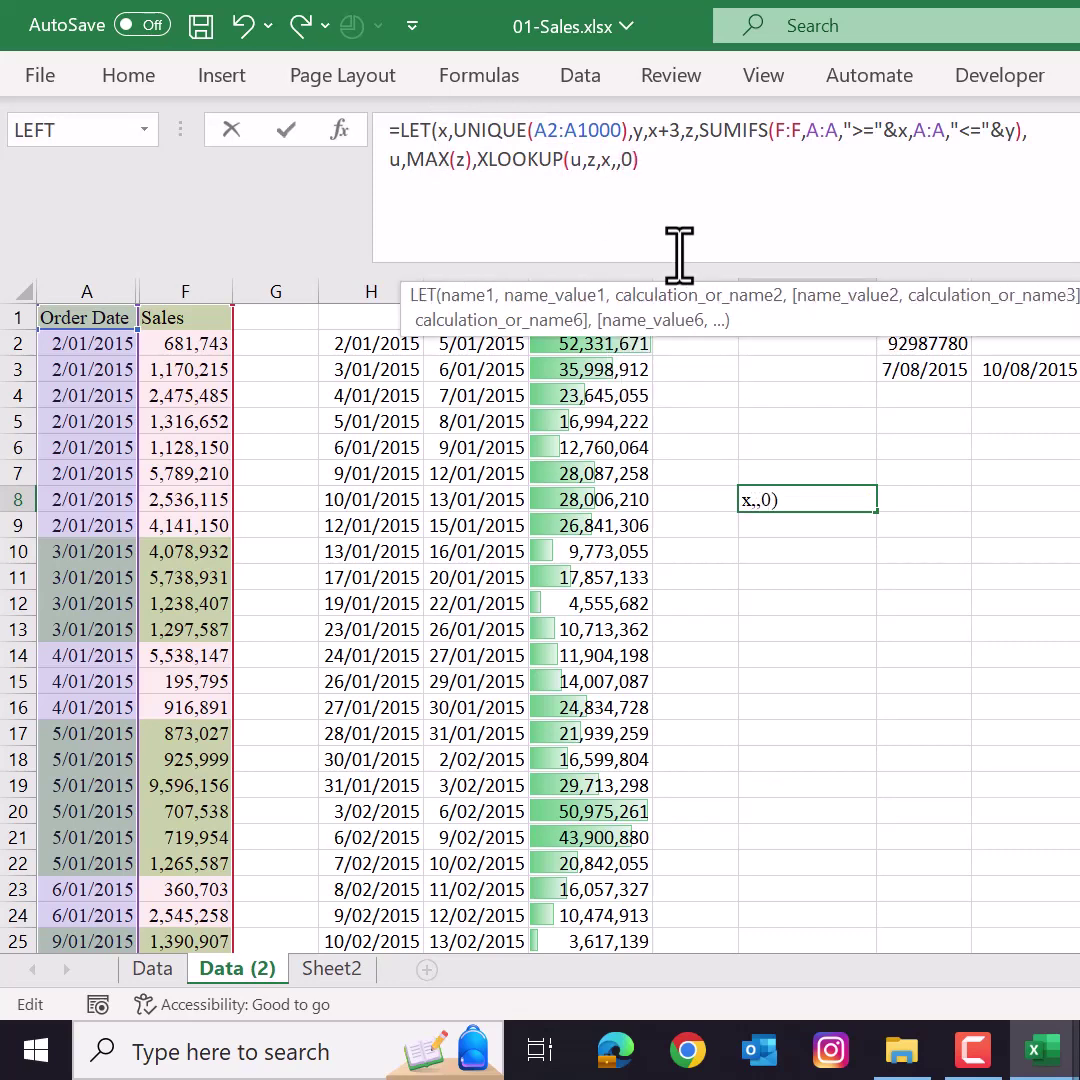
type(")")
key("BackSpace")
type(")")
key("Return")
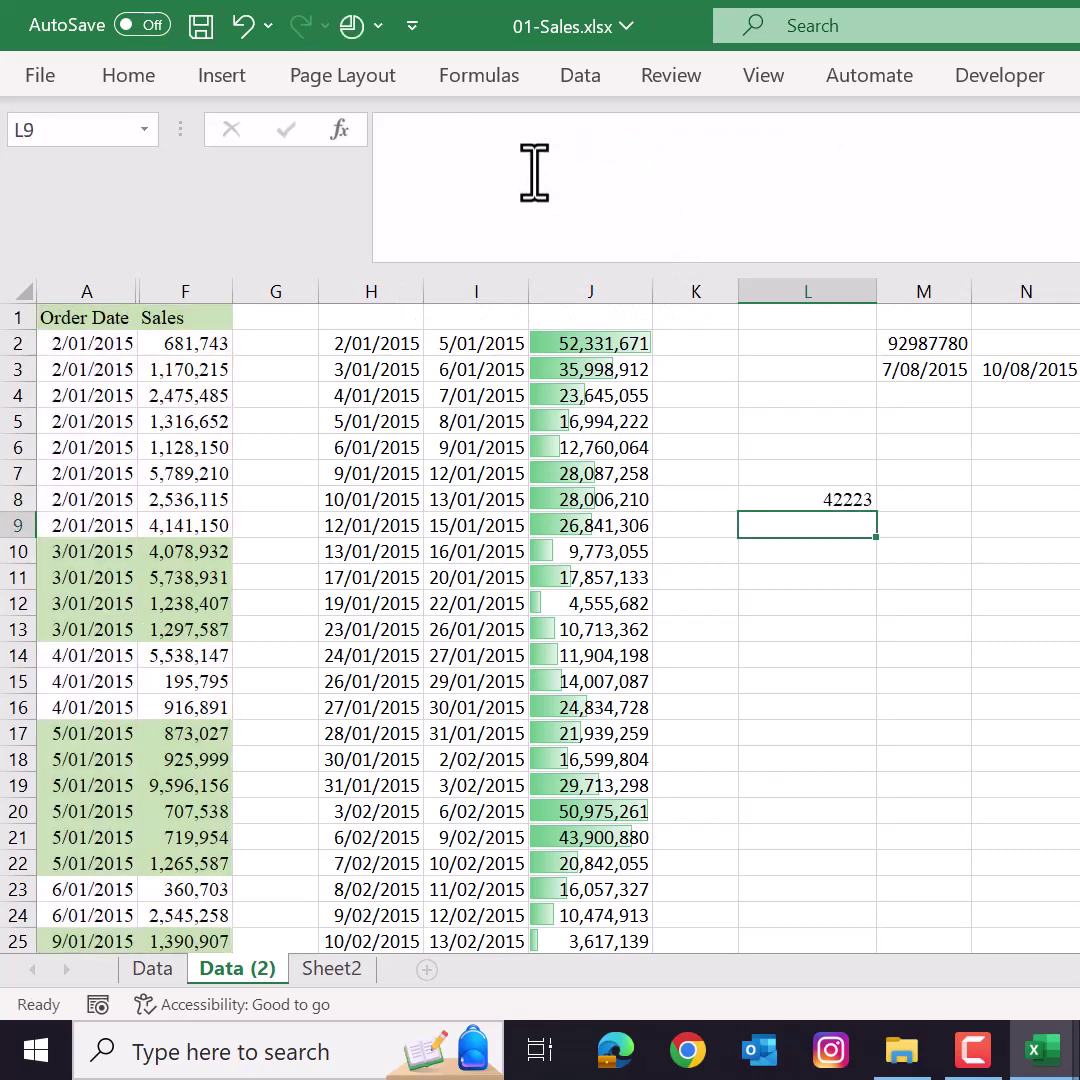
- Copy the date format of cell M3 onto L8 with Format Painter
key("Up")
left_click(921, 369)
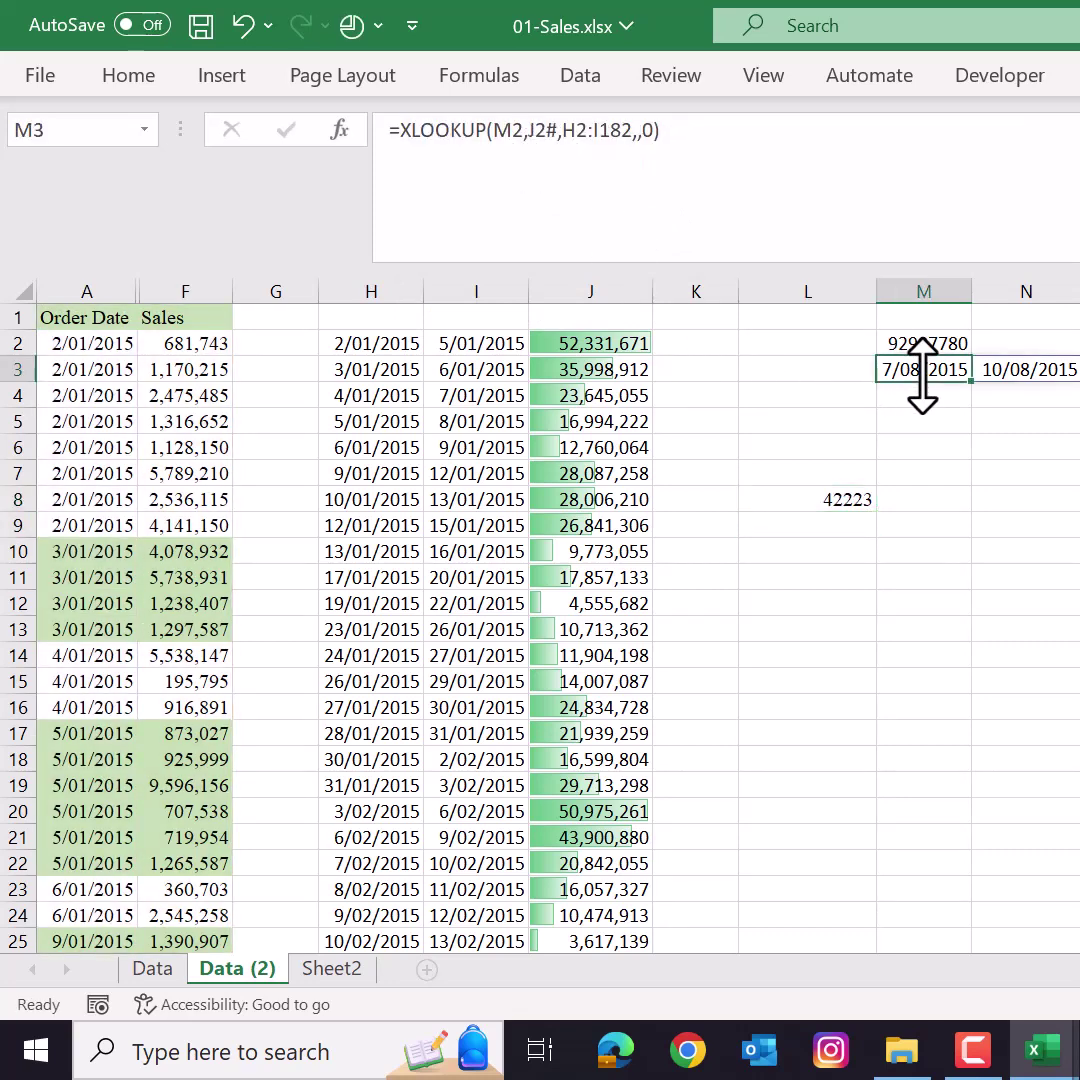
left_click(128, 76)
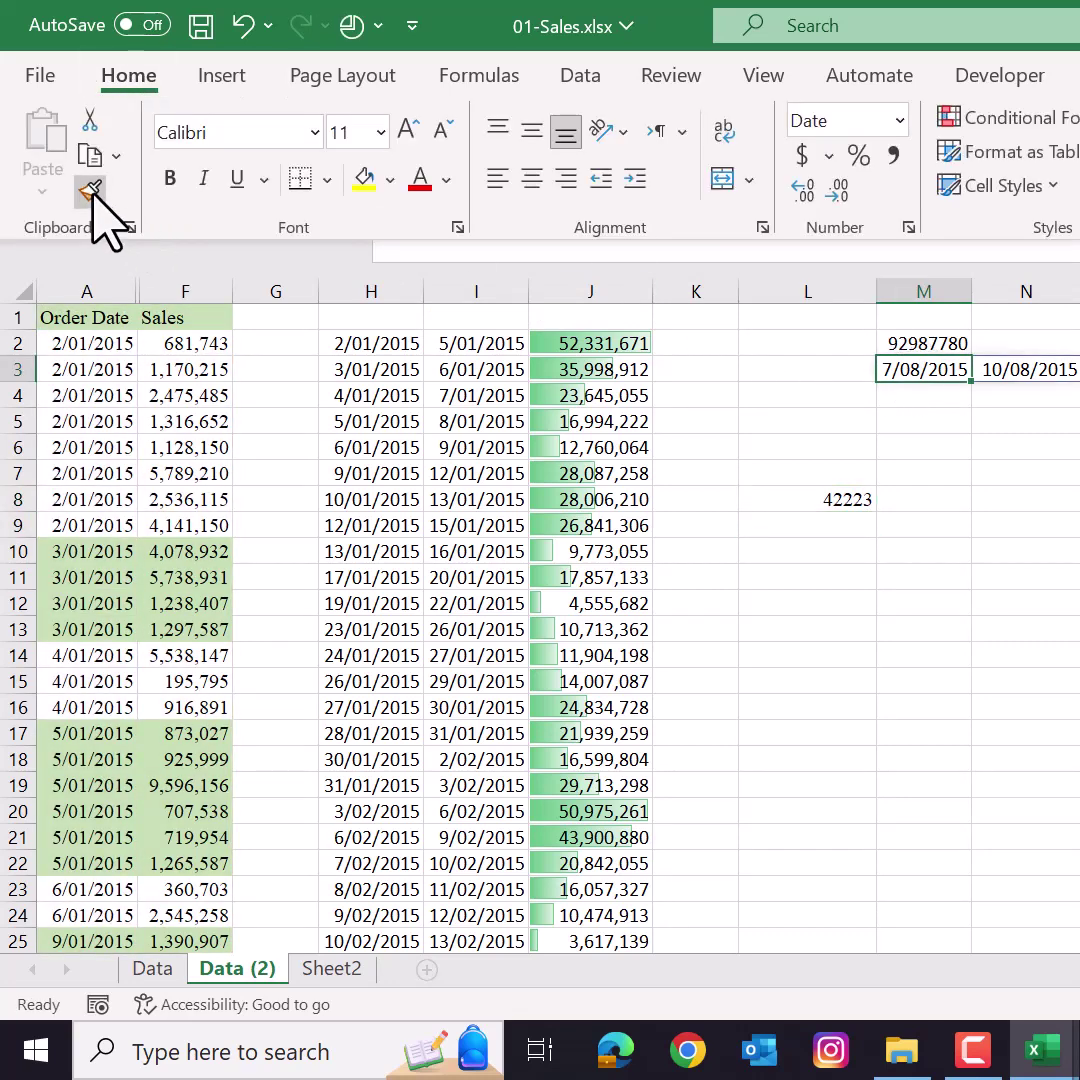
left_click(90, 190)
left_click(858, 505)
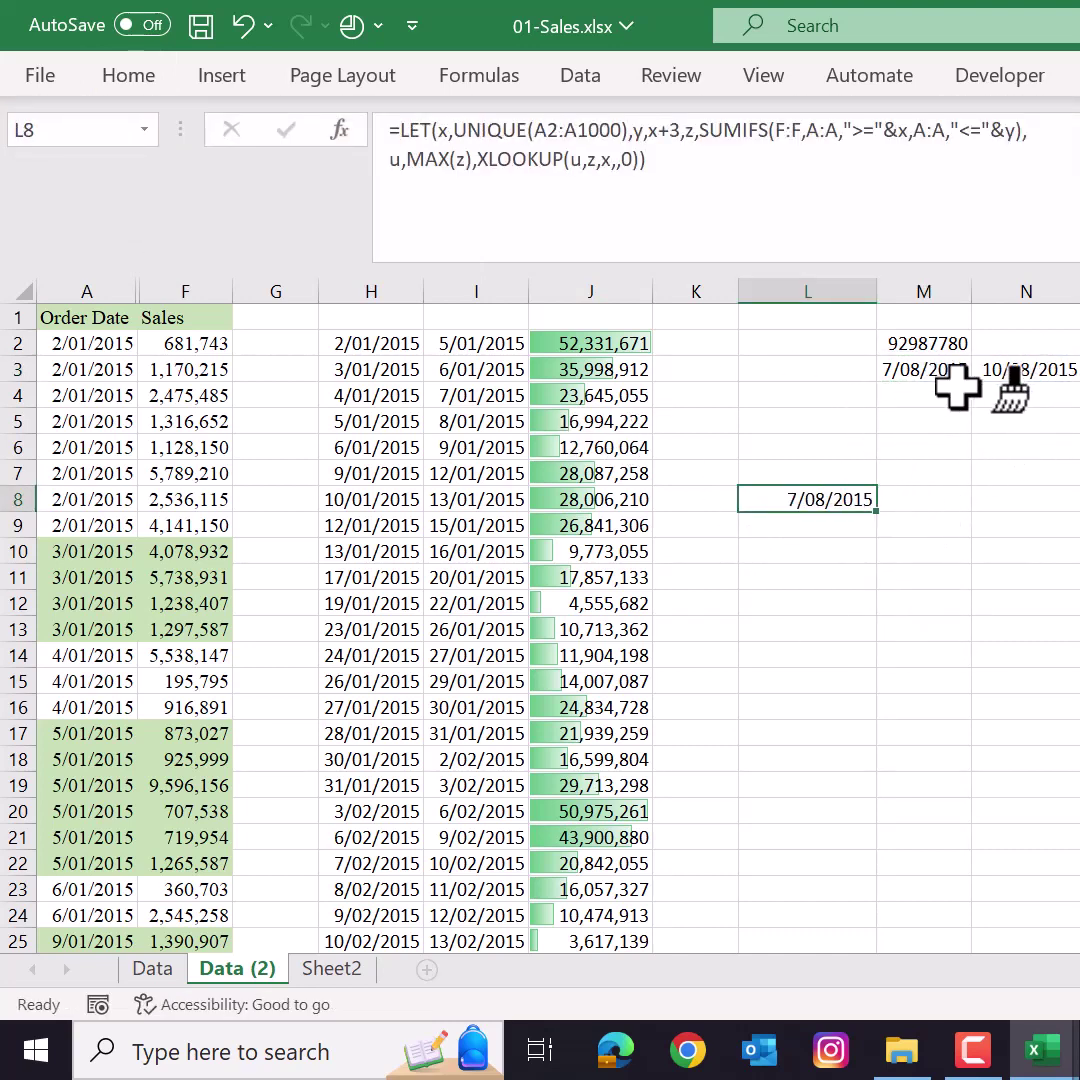
key("Right")
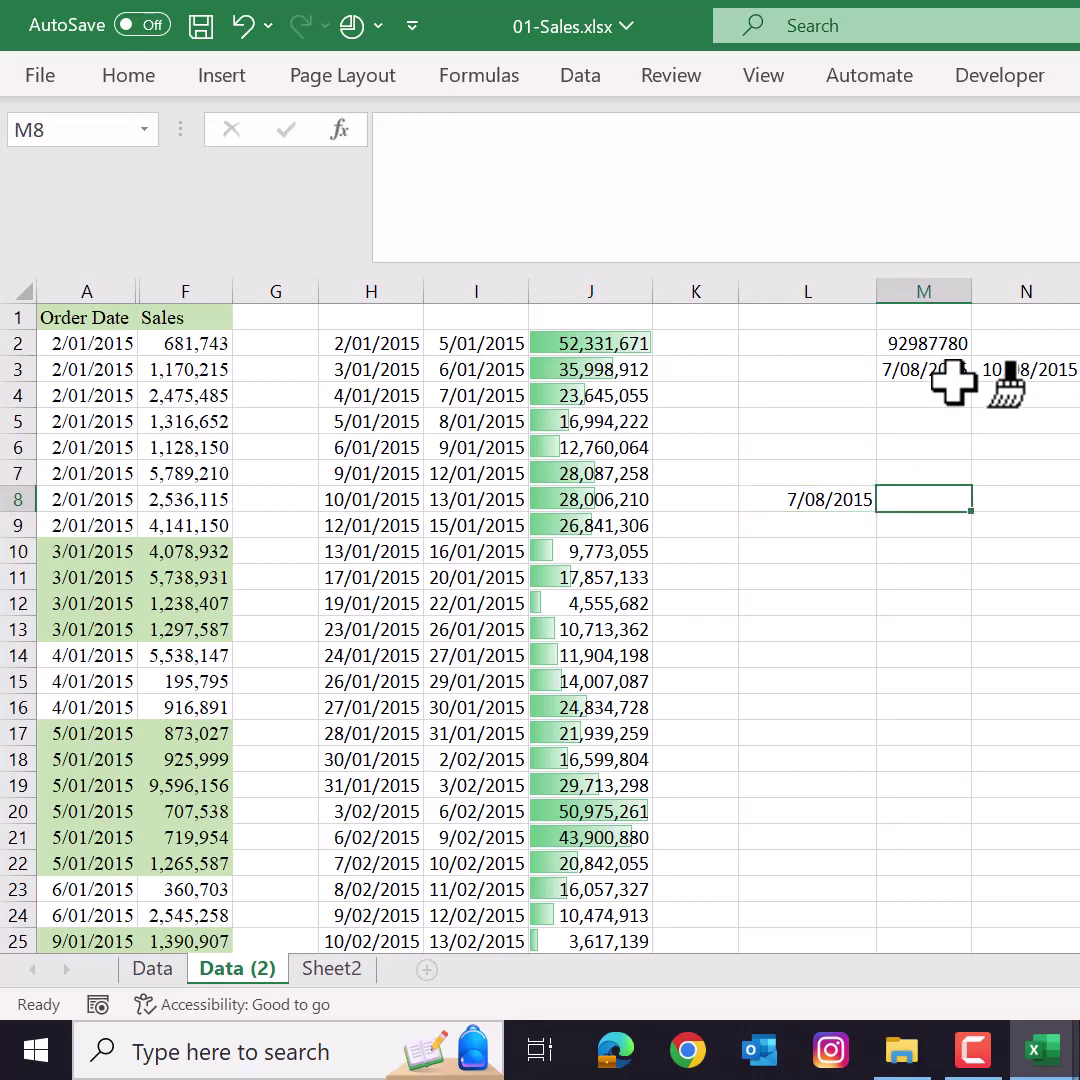
key("Left")
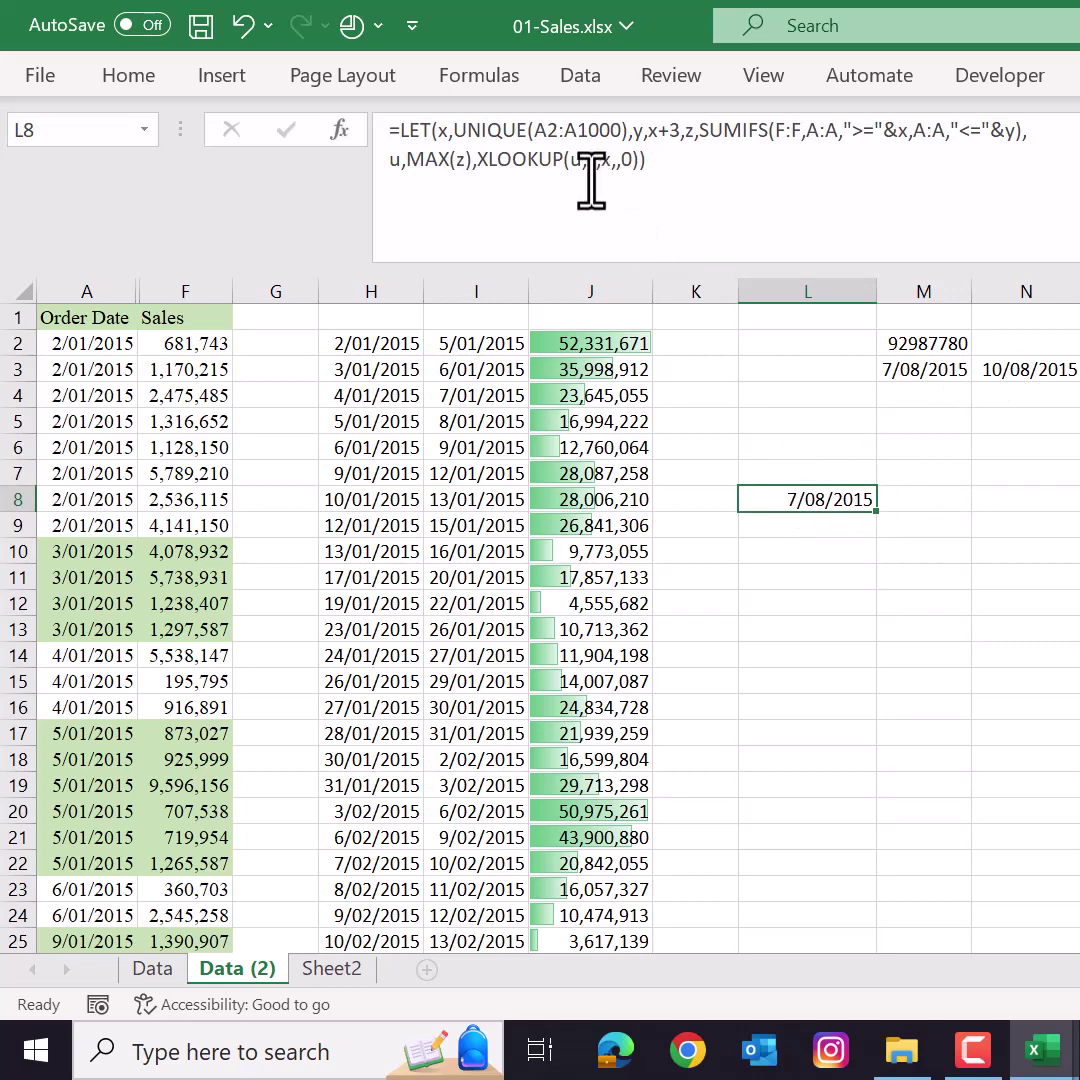
- Copy the expression XLOOKUP(u,z,x,,0) from L8's LET formula, without LET's closing parenthesis
left_click(484, 159)
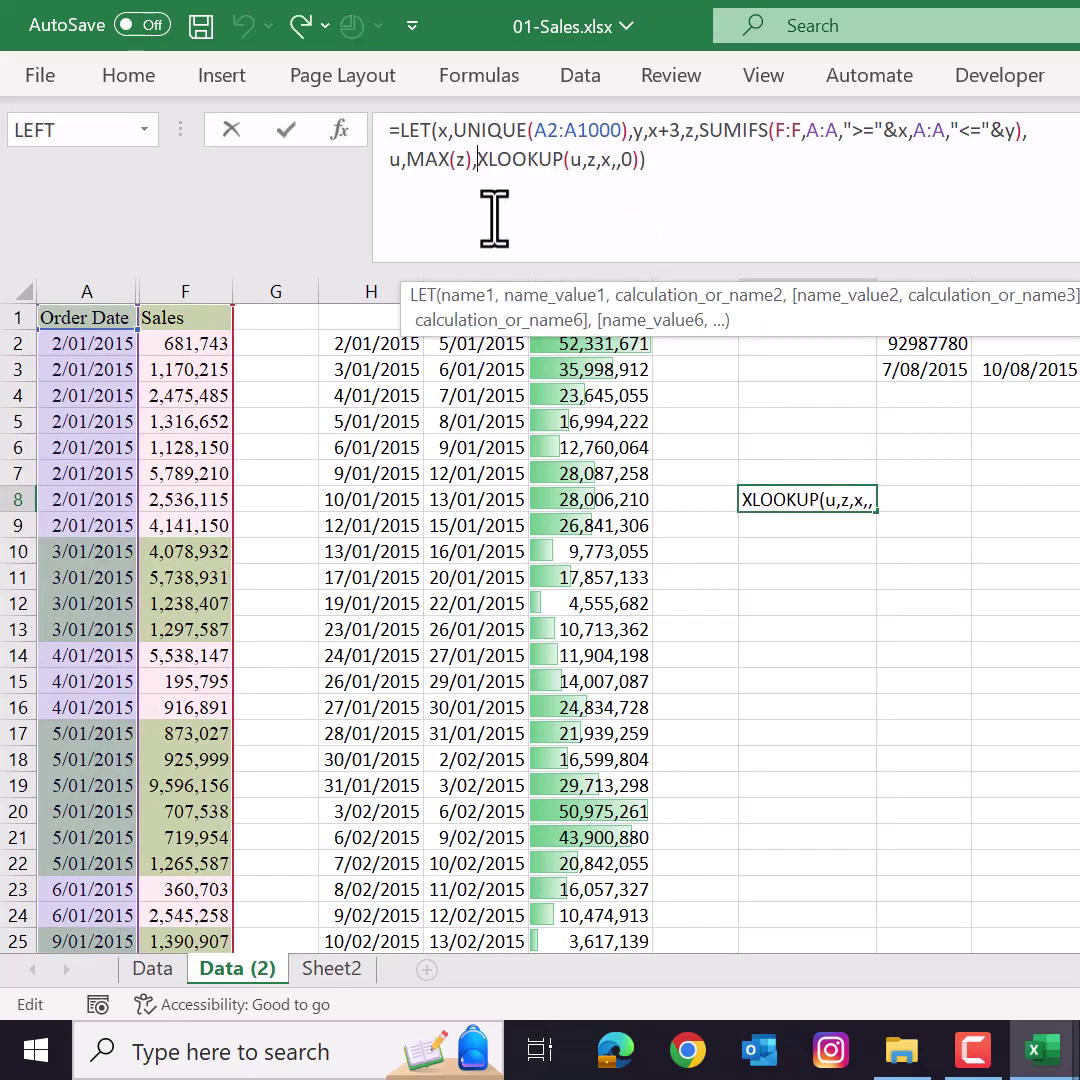
key("ctrl+shift+Right")
key("ctrl+shift+Right")
key("ctrl+shift+Right")
key("ctrl+shift+Right")
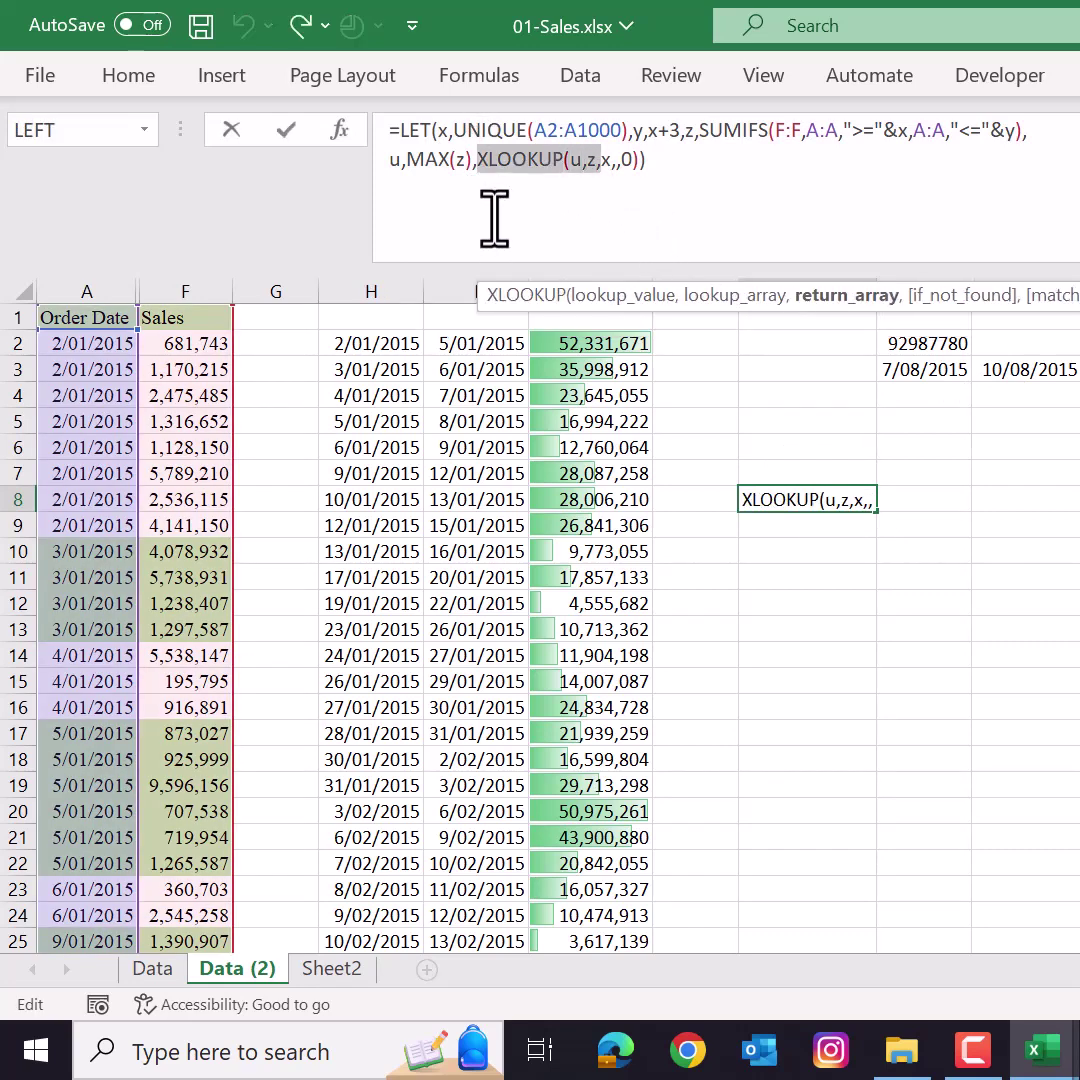
key("shift+Right")
key("shift+Right")
key("shift+Right")
key("ctrl+c")
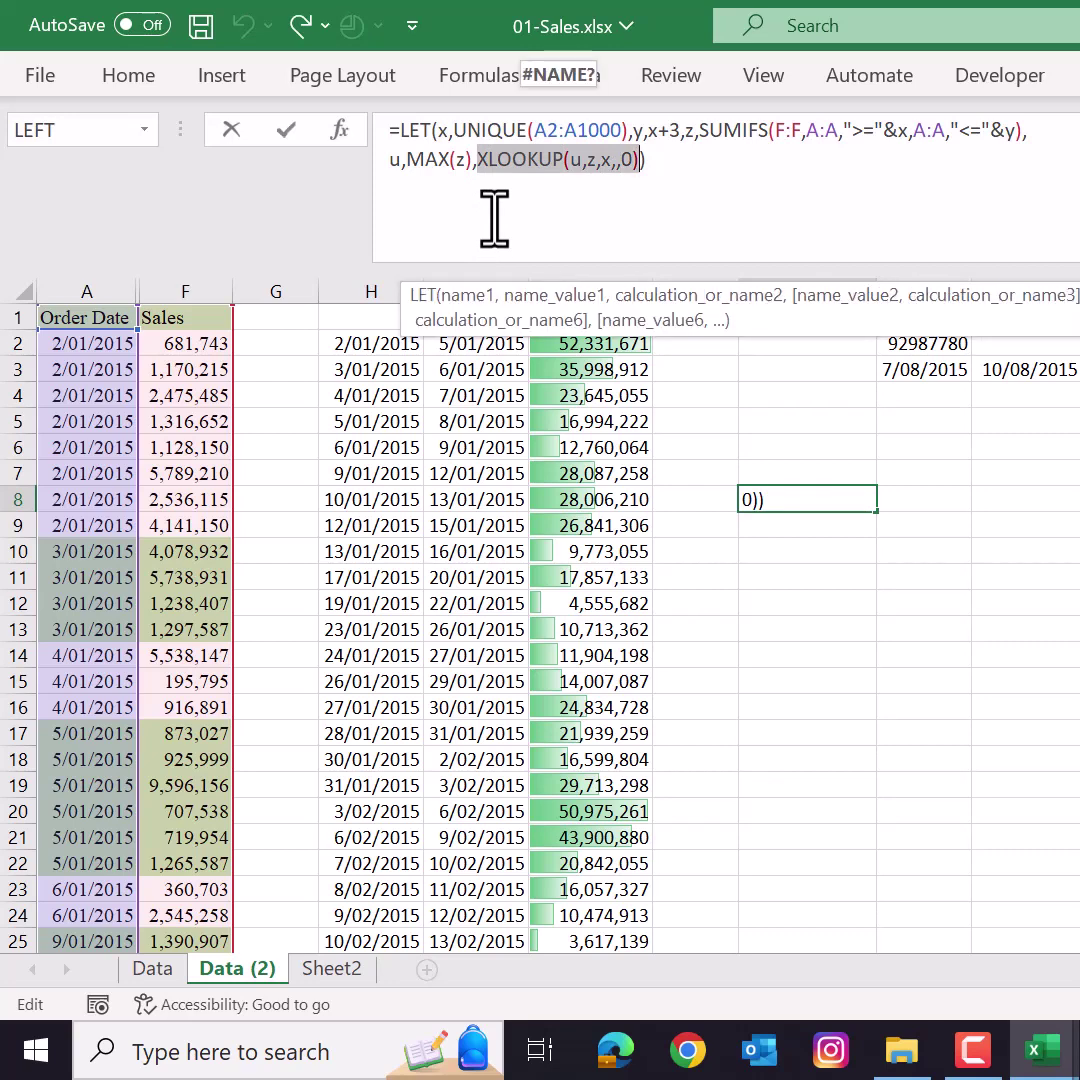
- Wrap the XLOOKUP in an HSTACK function and paste the copied XLOOKUP as its second array
key("Left")
type("hs")
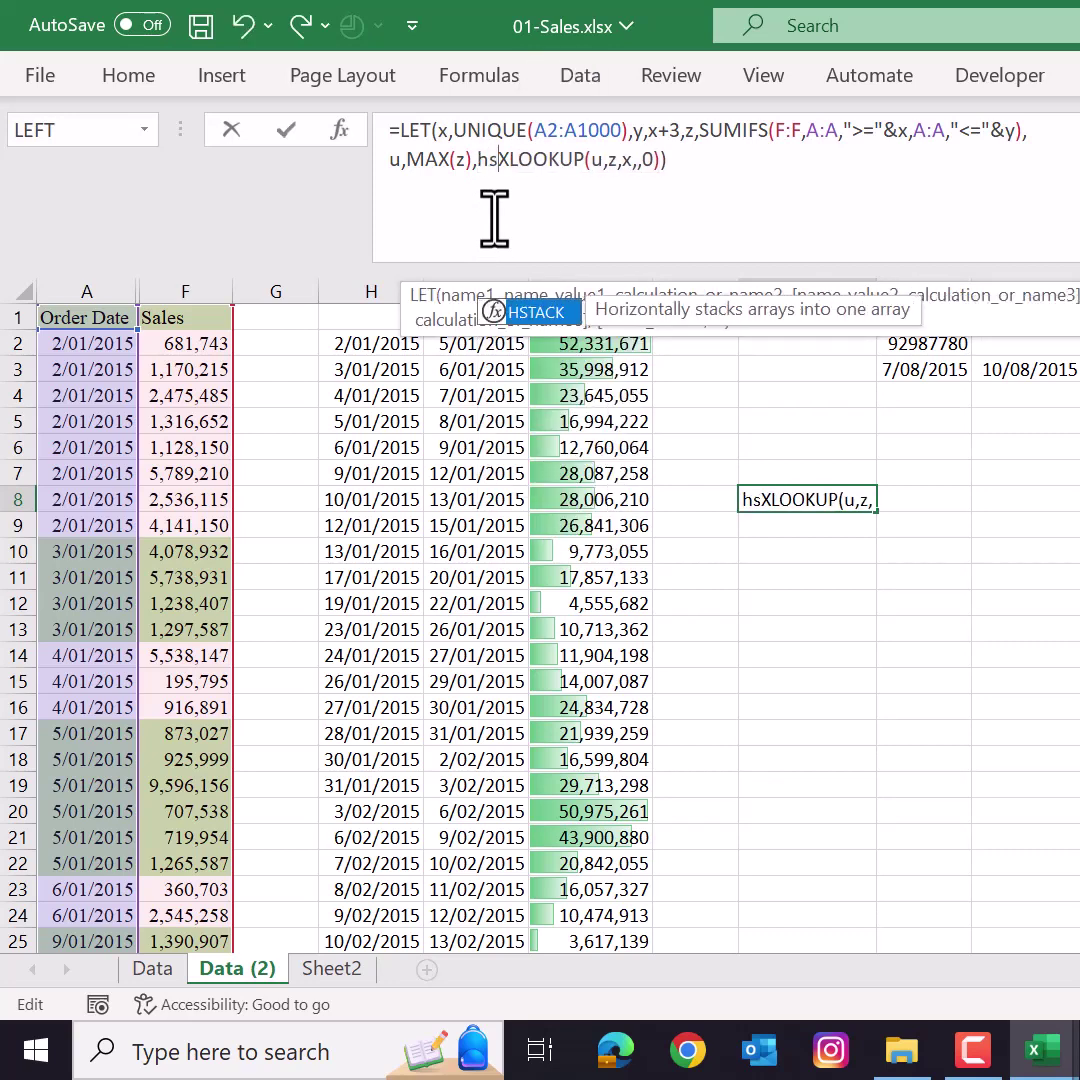
key("Tab")
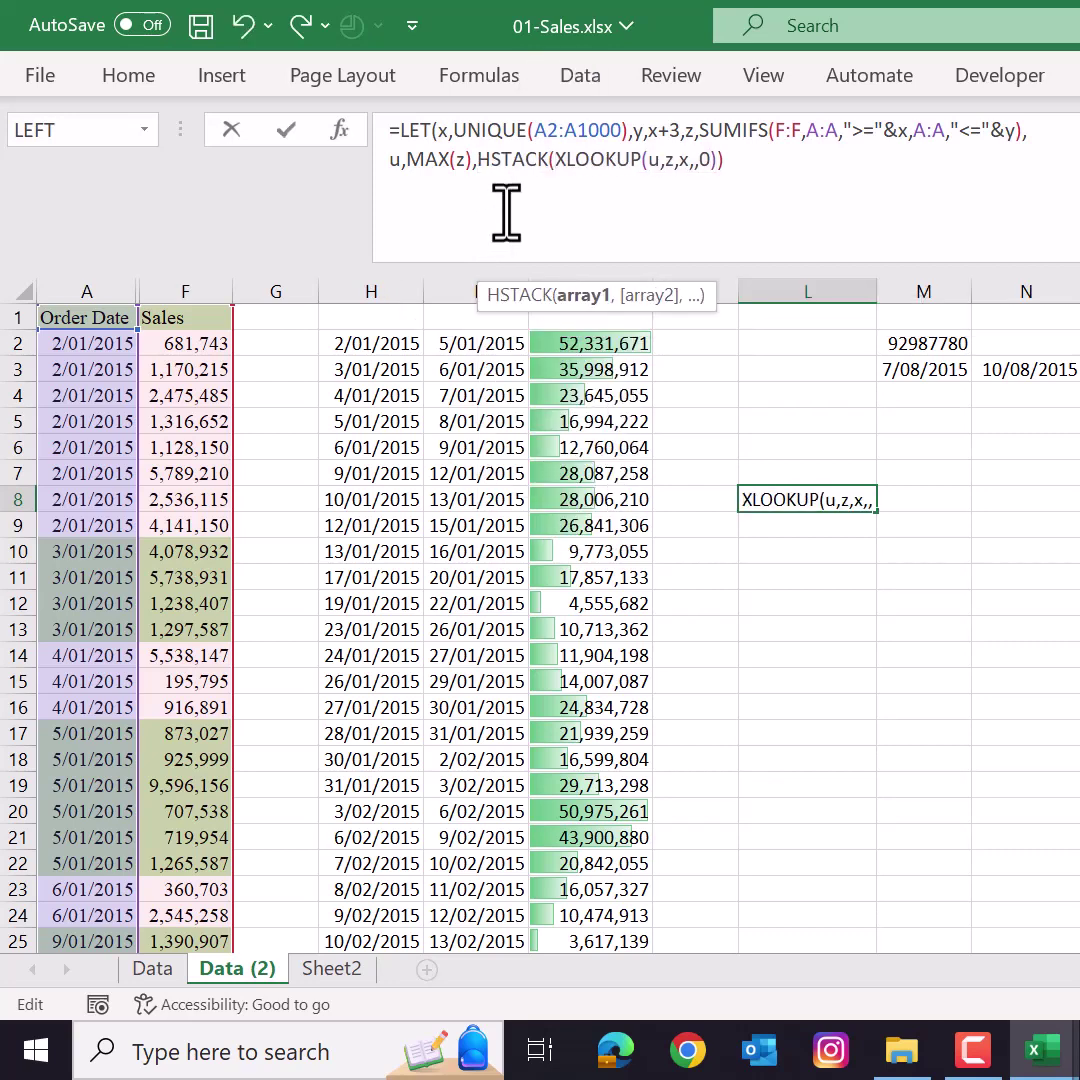
left_click(718, 161)
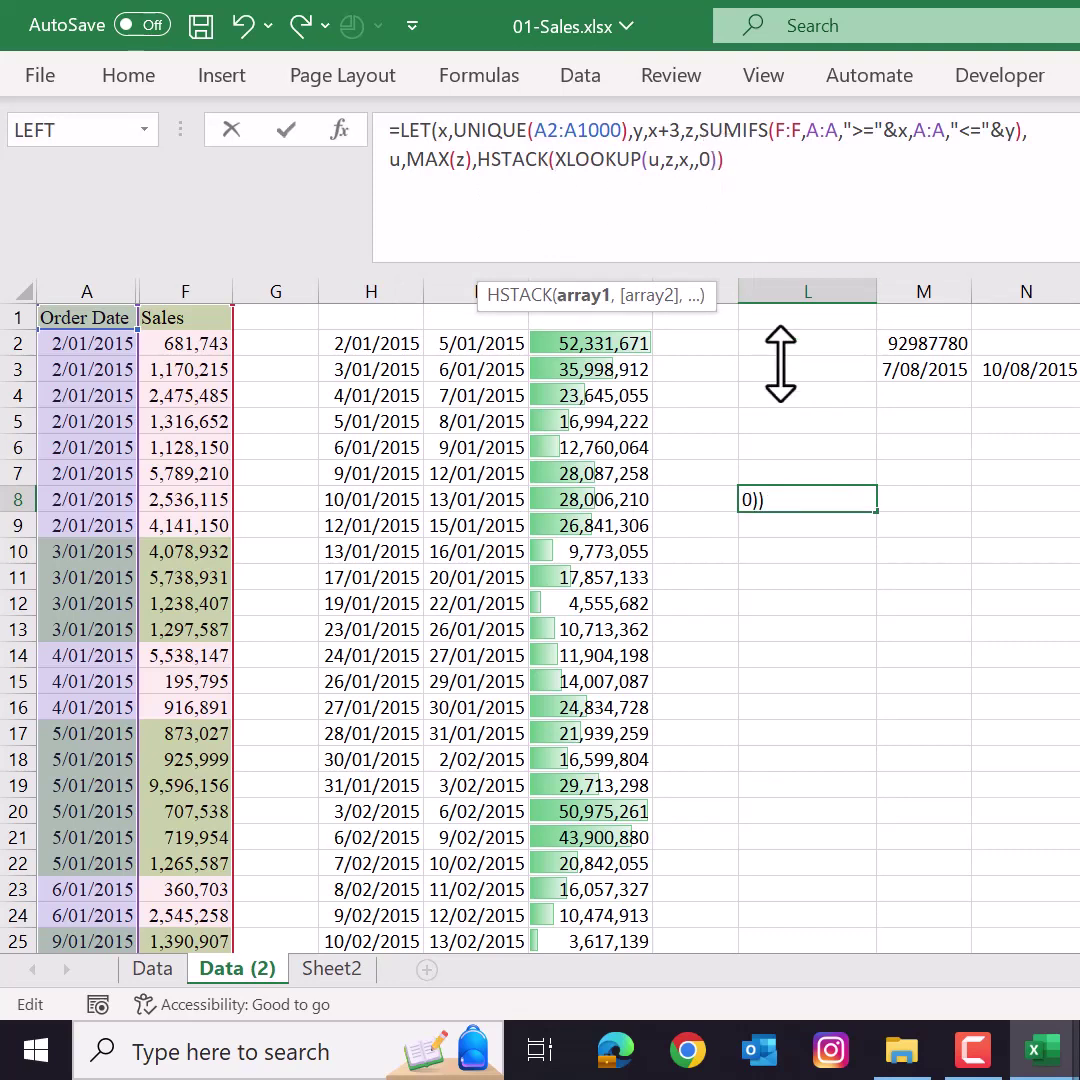
type(",")
key("ctrl+v")
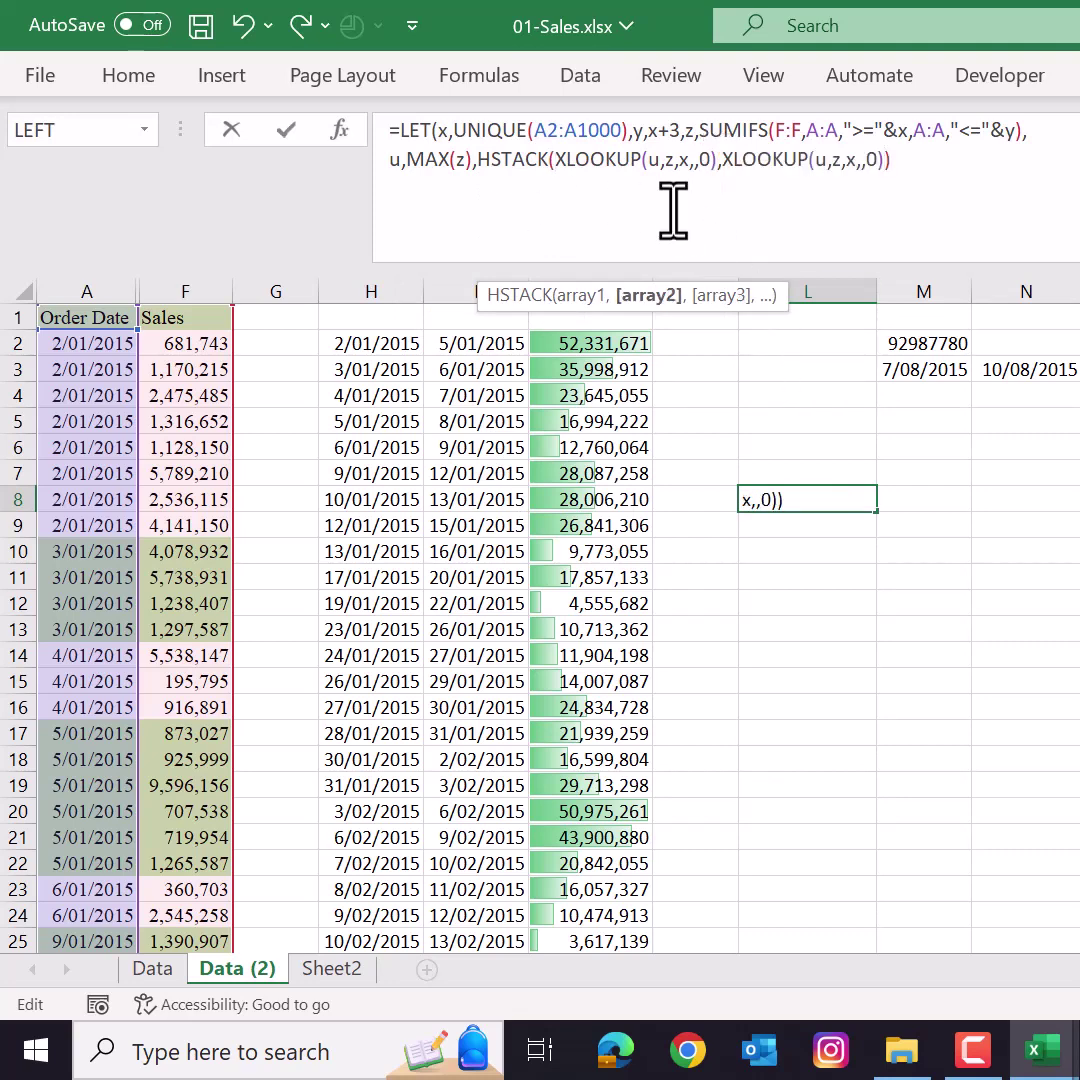
- Change the second XLOOKUP's return array to y, making it XLOOKUP(u,z,y,,0), and enter the formula
left_click(852, 162)
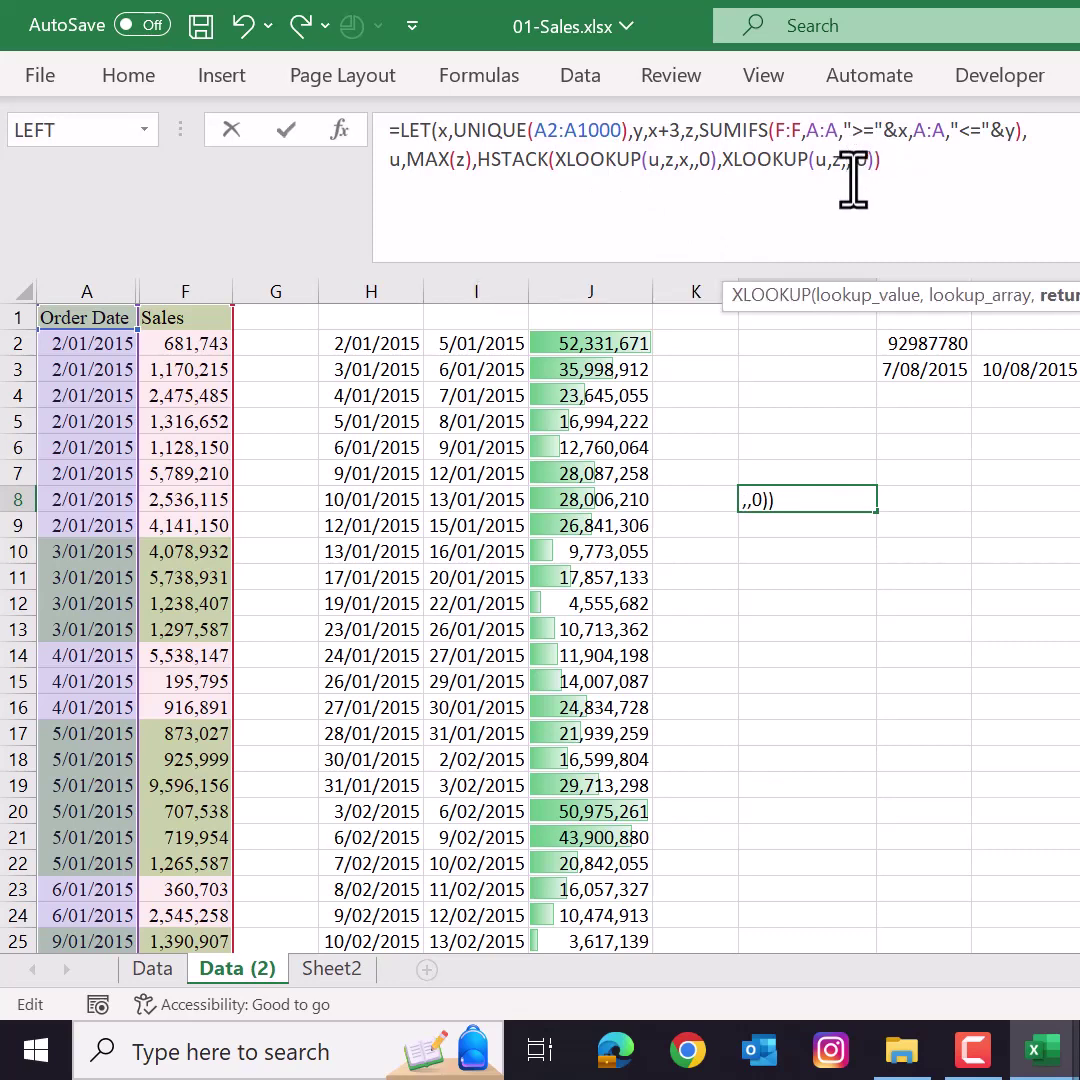
type("y,")
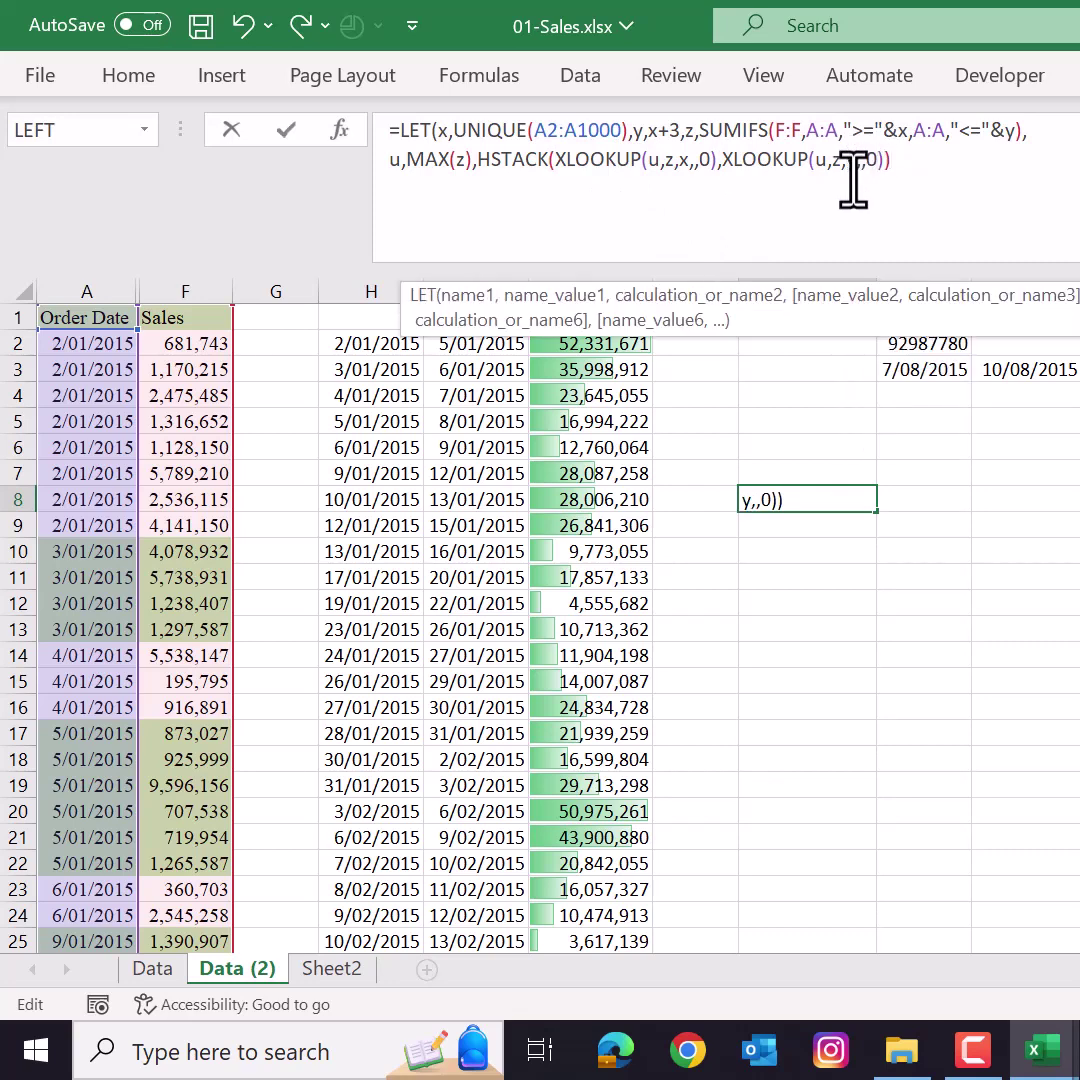
key("Return")
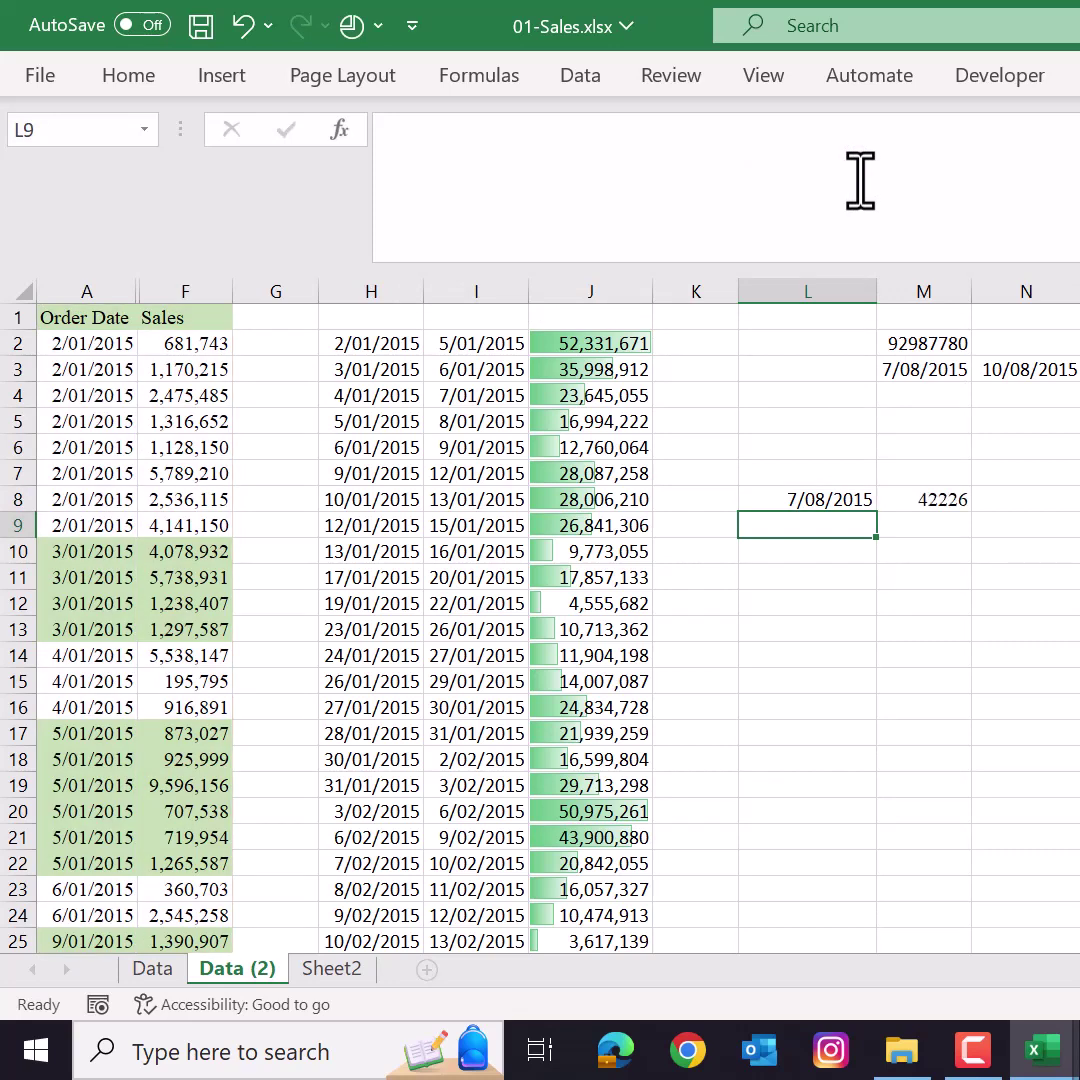
- Copy M3's date format onto M8 and widen column M so the date shows in full
left_click(912, 372)
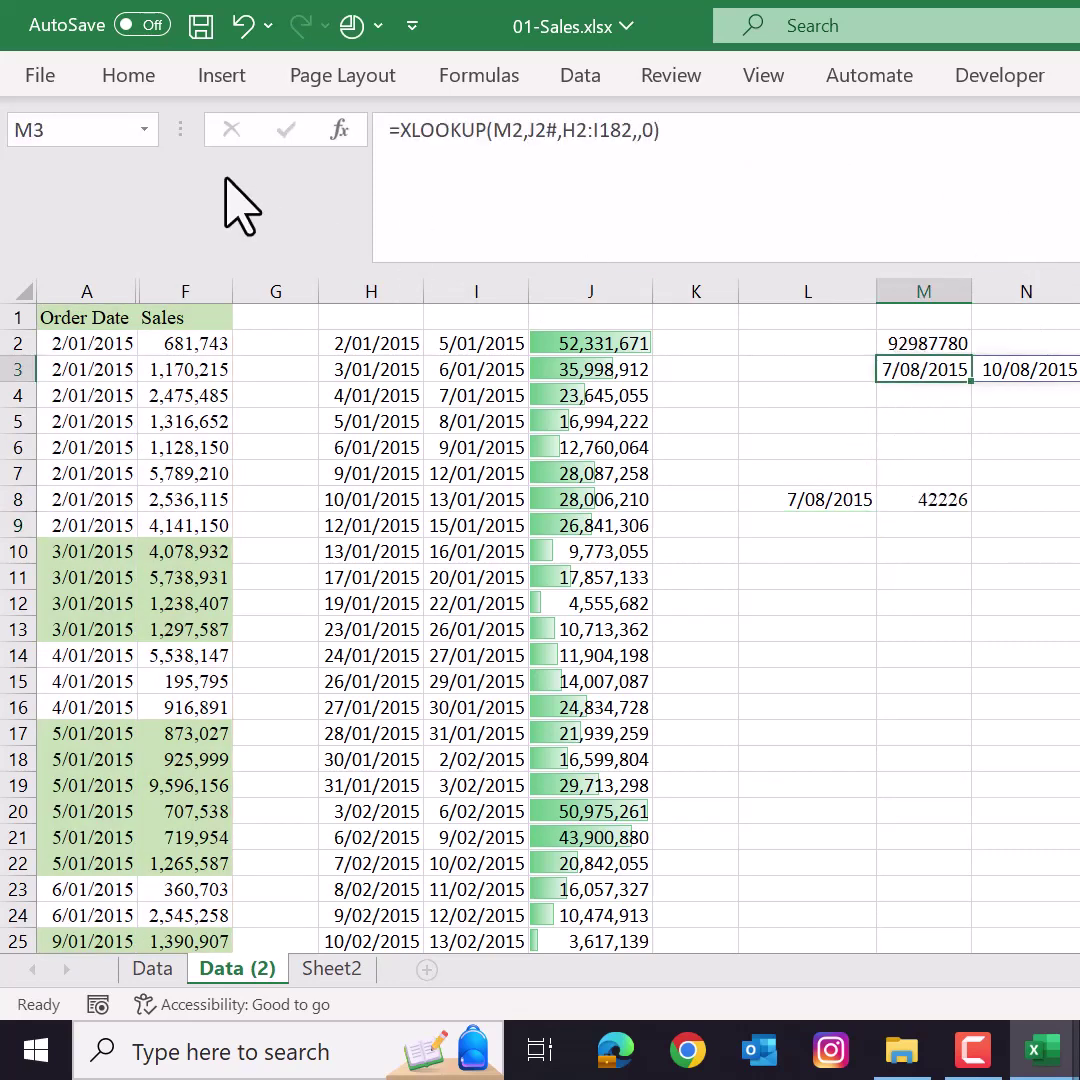
left_click(126, 80)
left_click(89, 190)
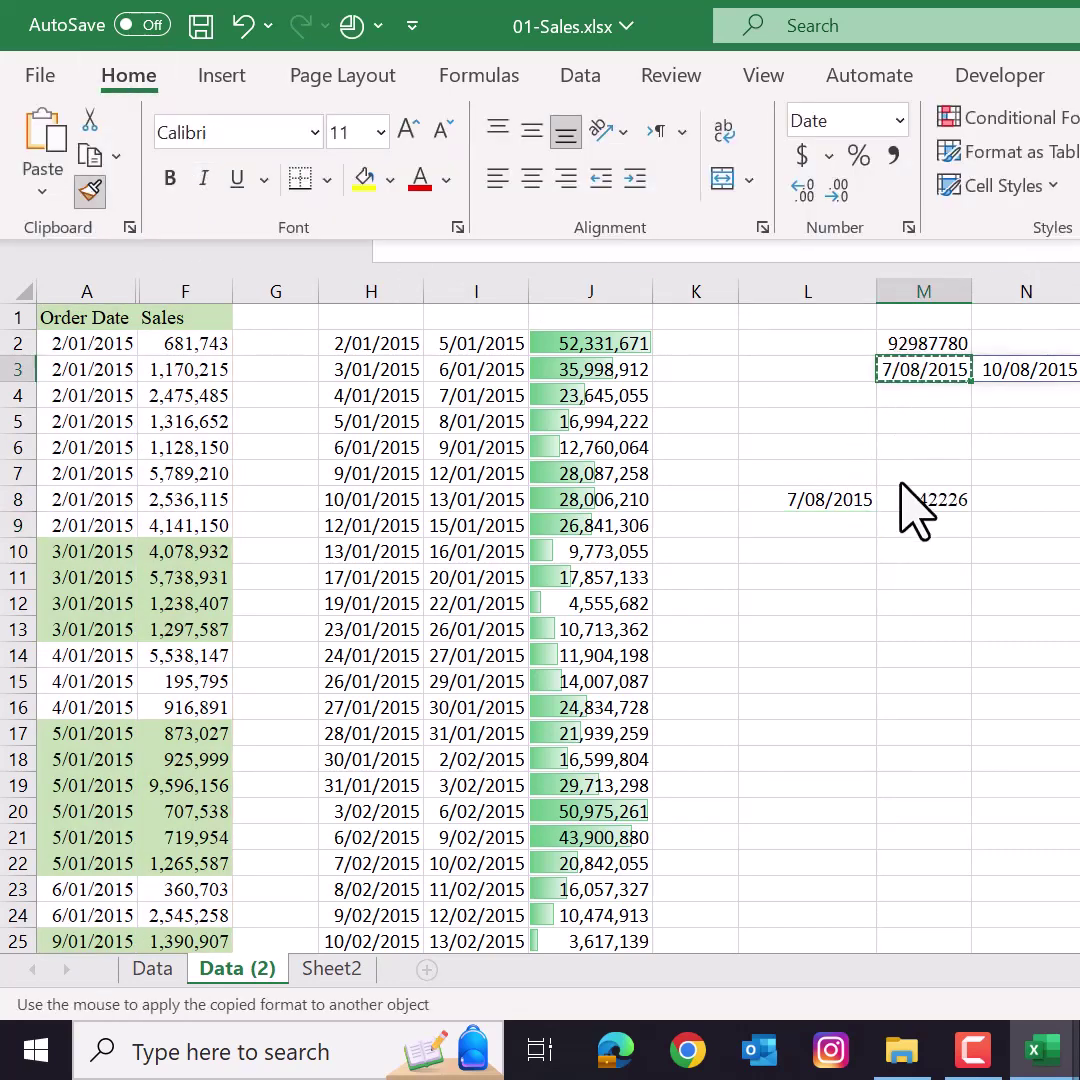
left_click(920, 500)
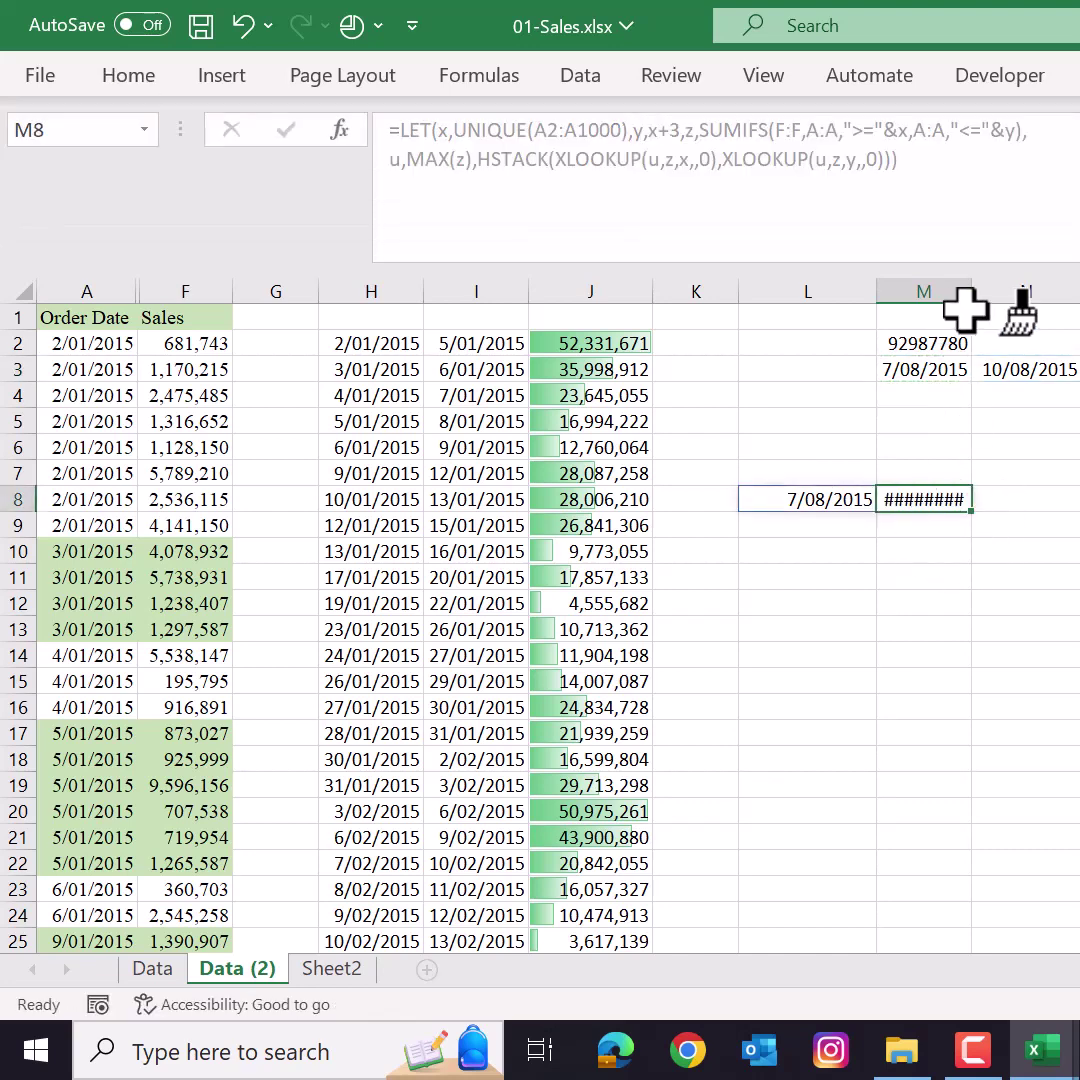
left_click_drag(971, 292, 1006, 294)
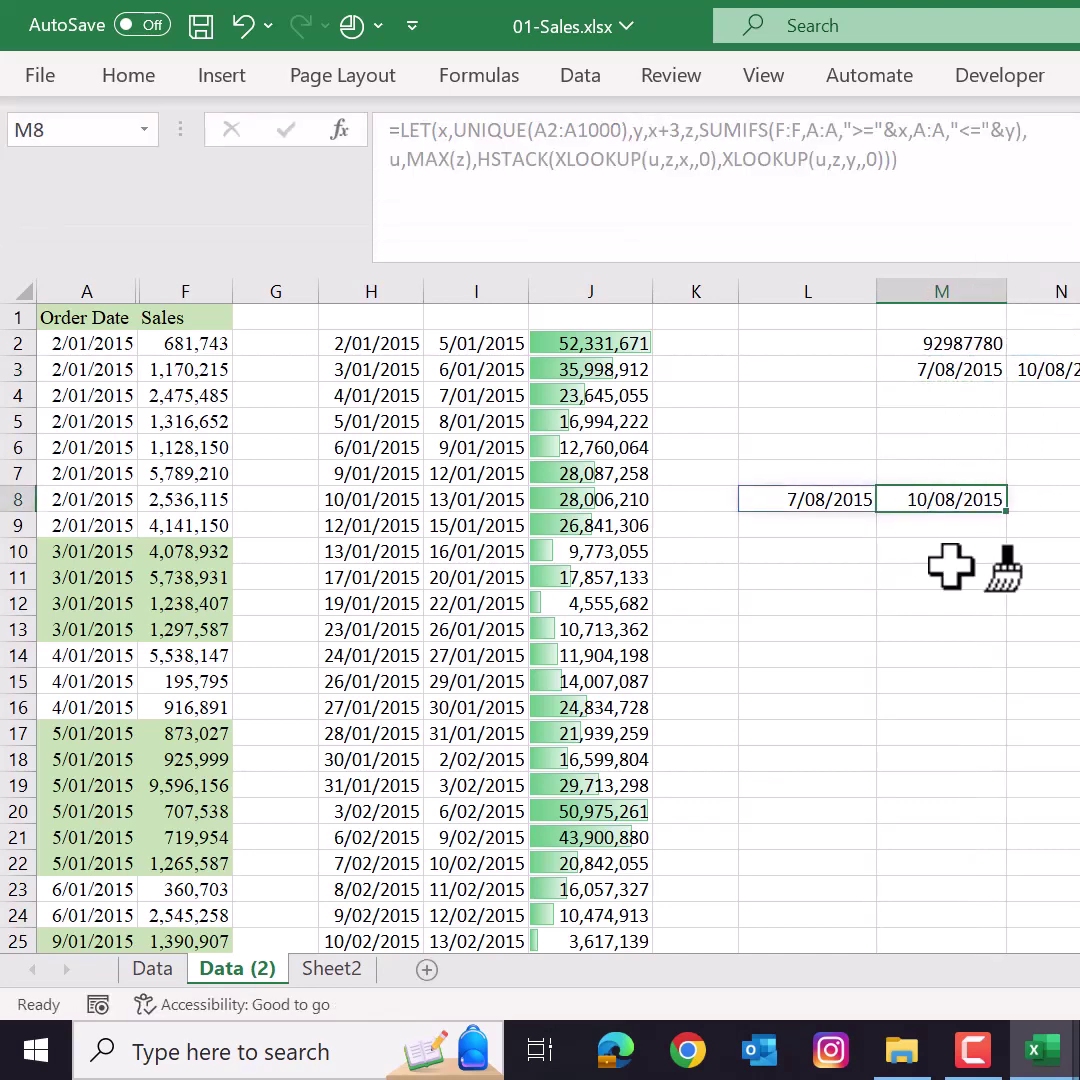